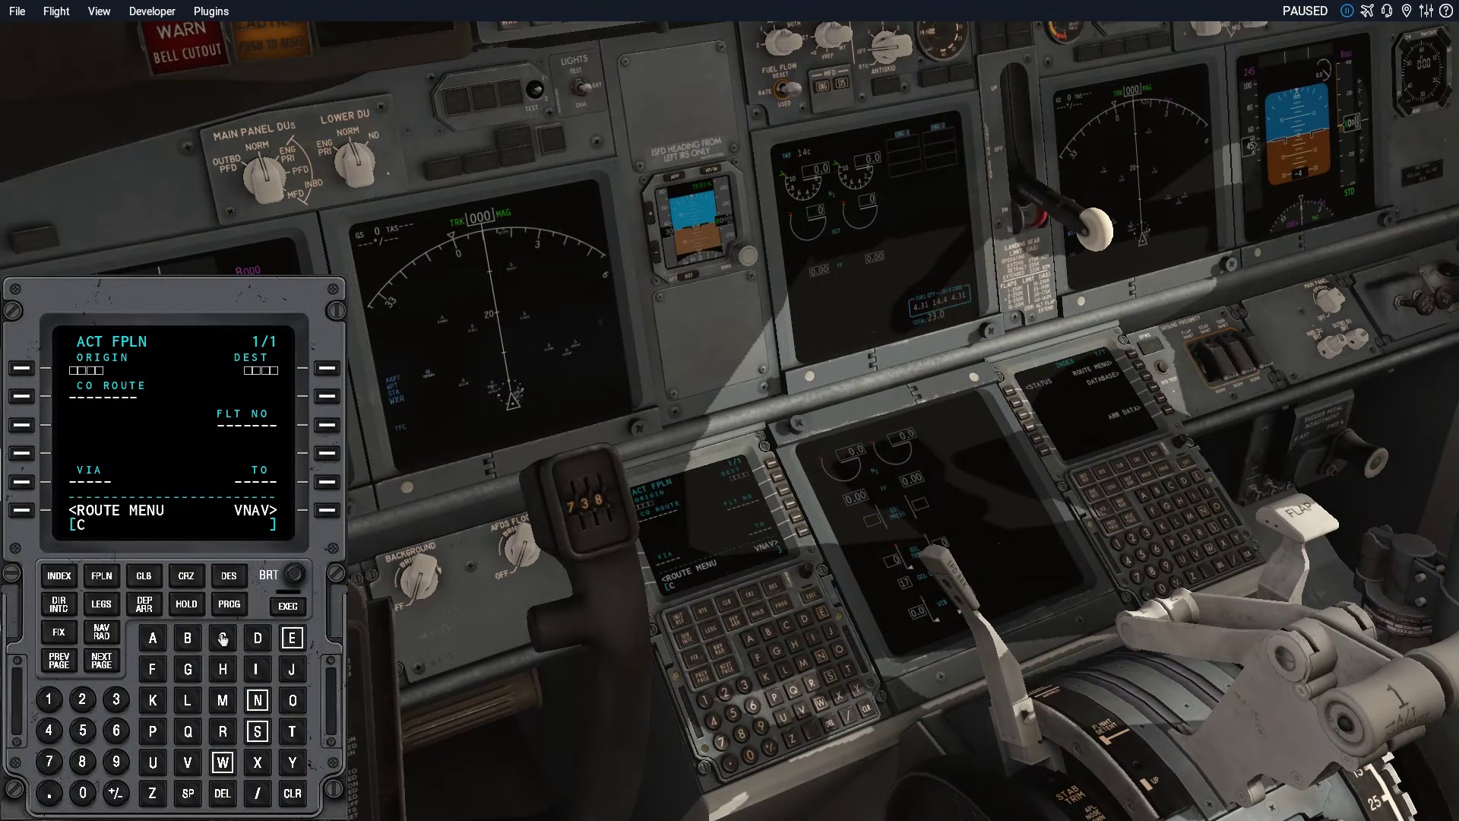
Enter the letters V and R in the flight management computer's scratchpad on the ACT FPLN page
click(187, 762)
click(221, 732)
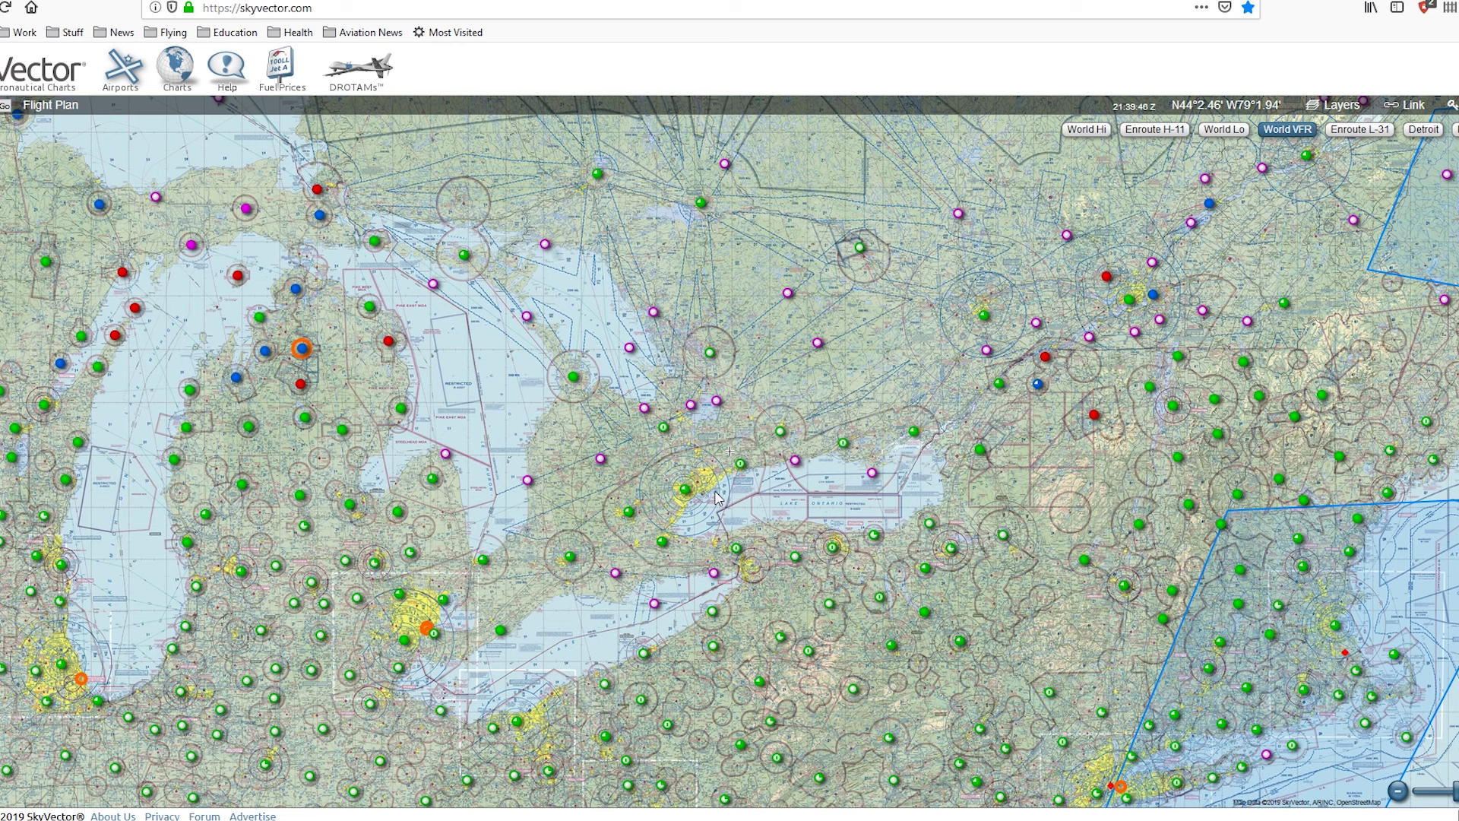
Switch to SkyVector in the browser and look over the Great Lakes region on the World VFR chart
drag(712, 497, 756, 446)
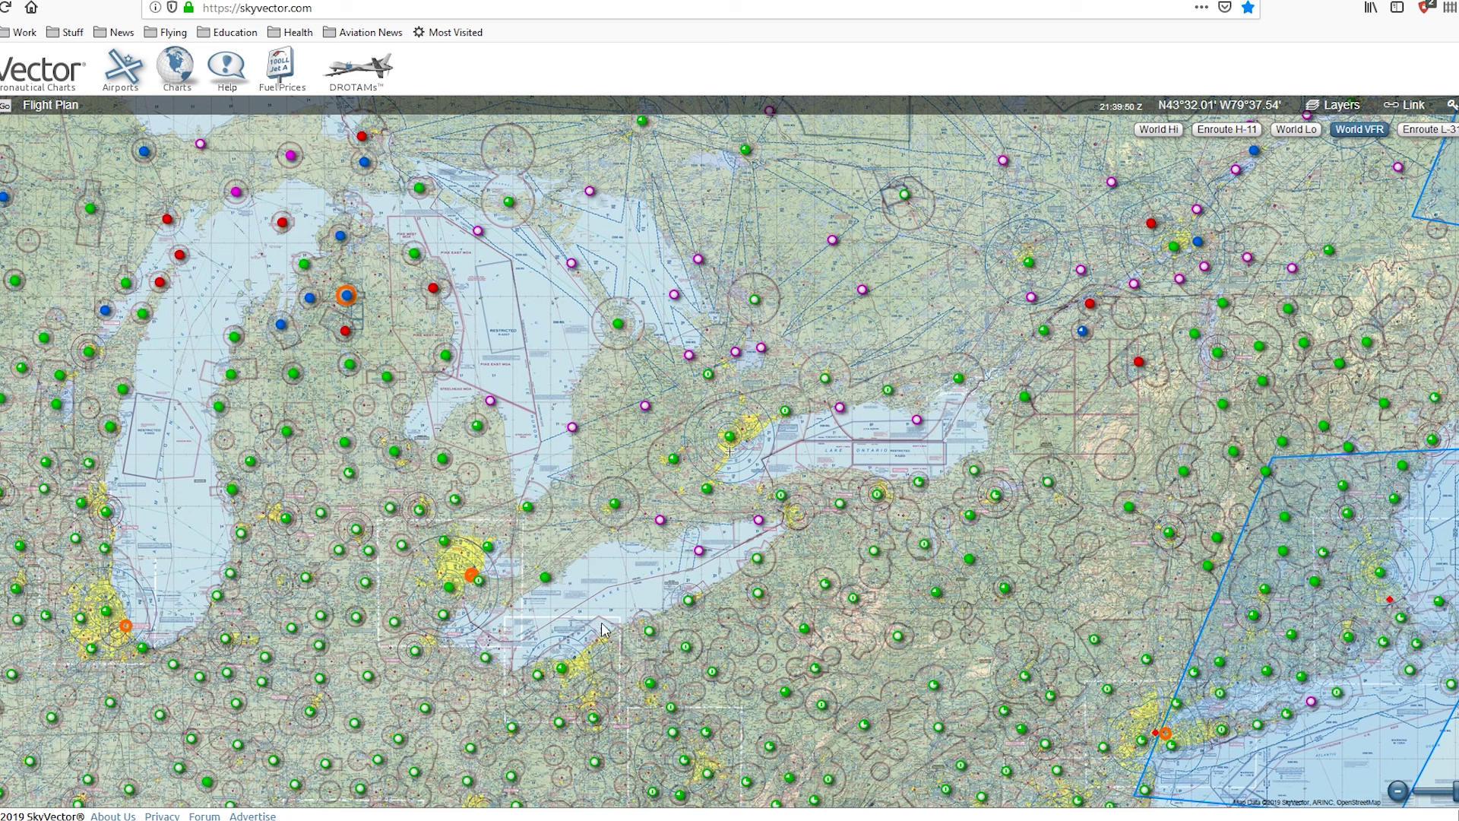
drag(821, 399, 744, 415)
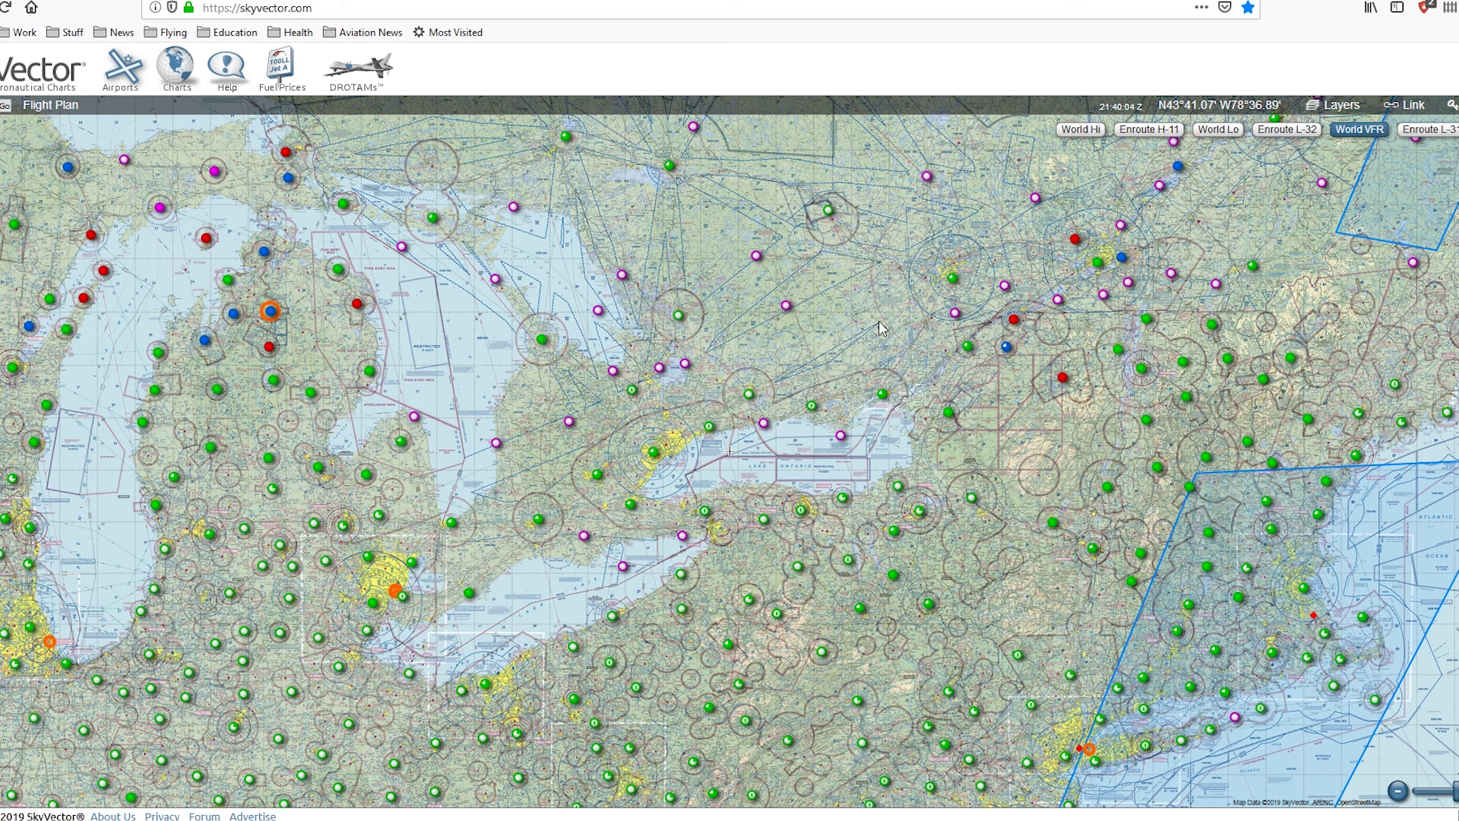
drag(880, 328, 910, 336)
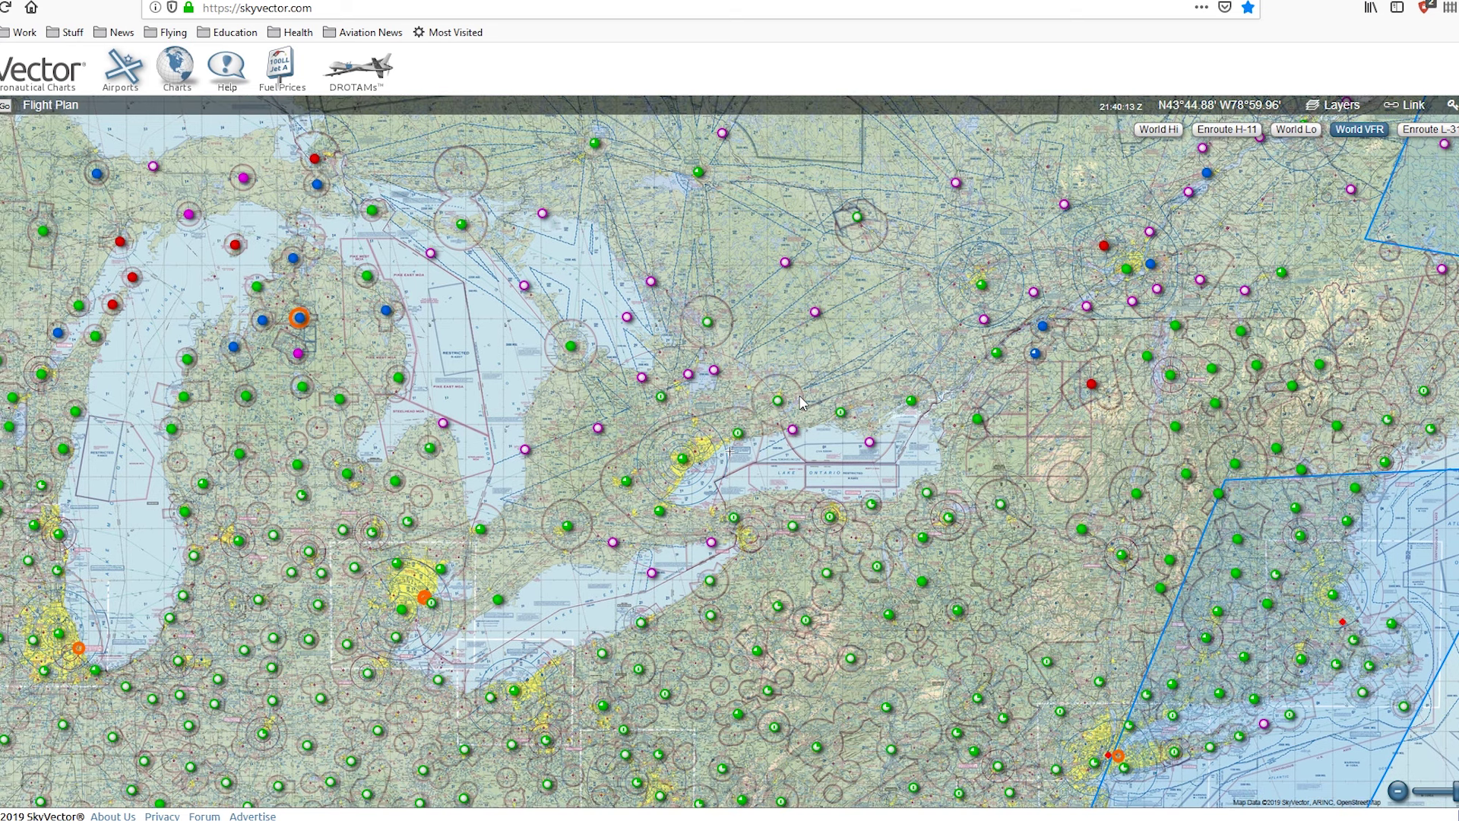
mouse_move(789, 413)
key(Left)
key(Down)
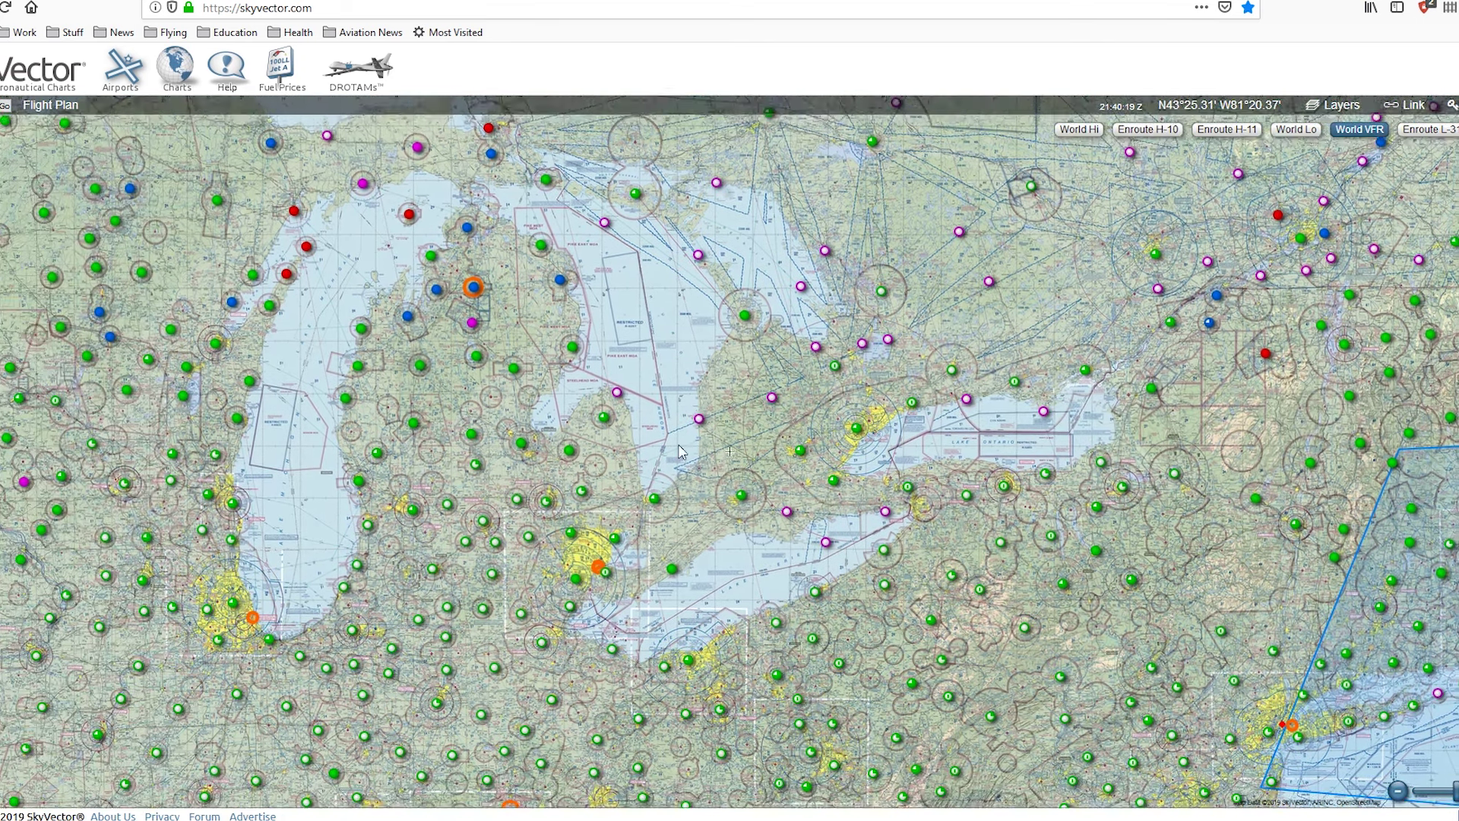
key(Right)
key(Up)
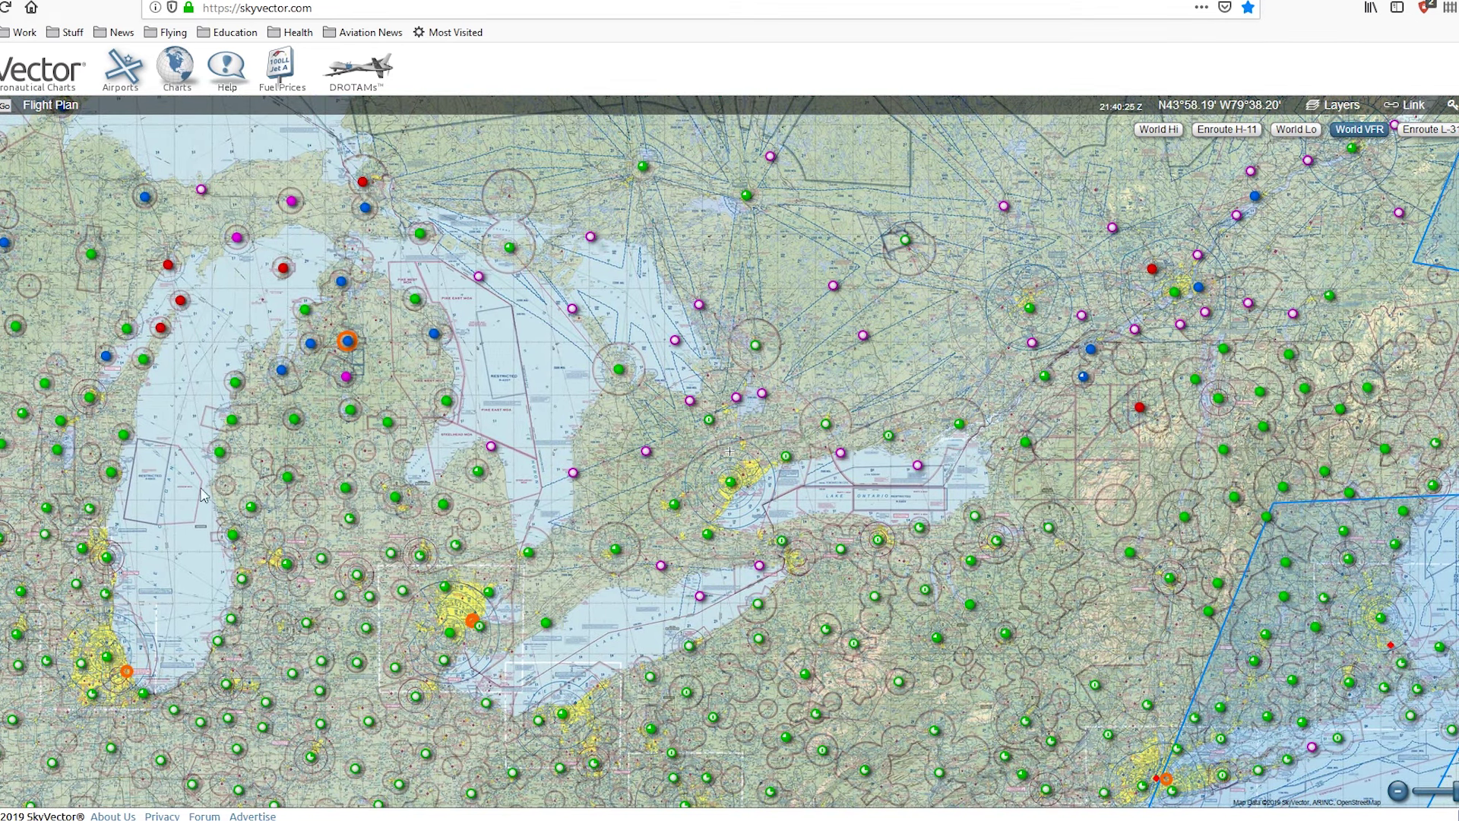
Examine the World VFR chart in close detail from north of Toronto up to Barrie and Lake Simcoe
scroll(726, 402, up, 1)
scroll(722, 446, up, 4)
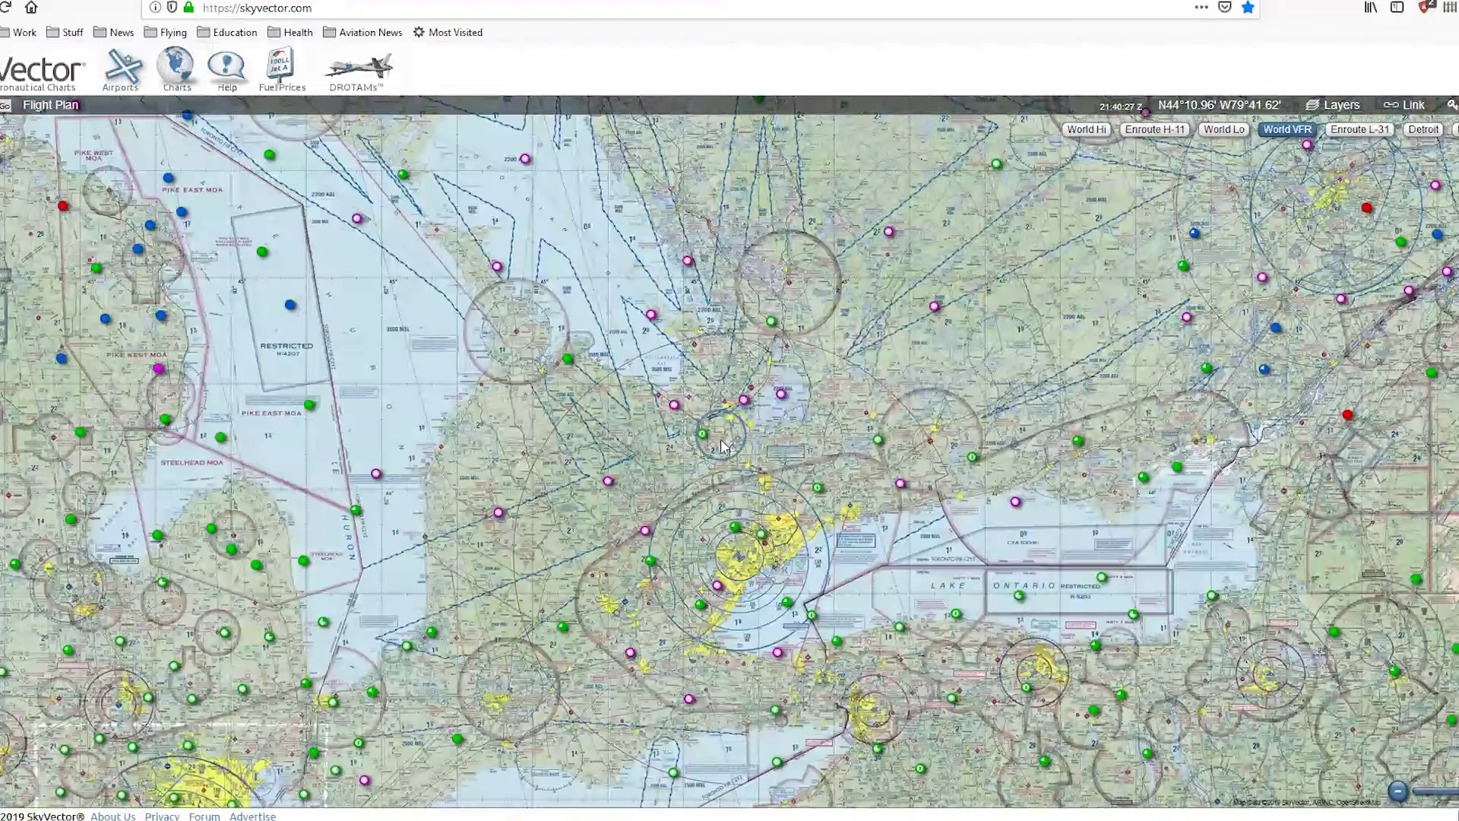
scroll(721, 456, up, 3)
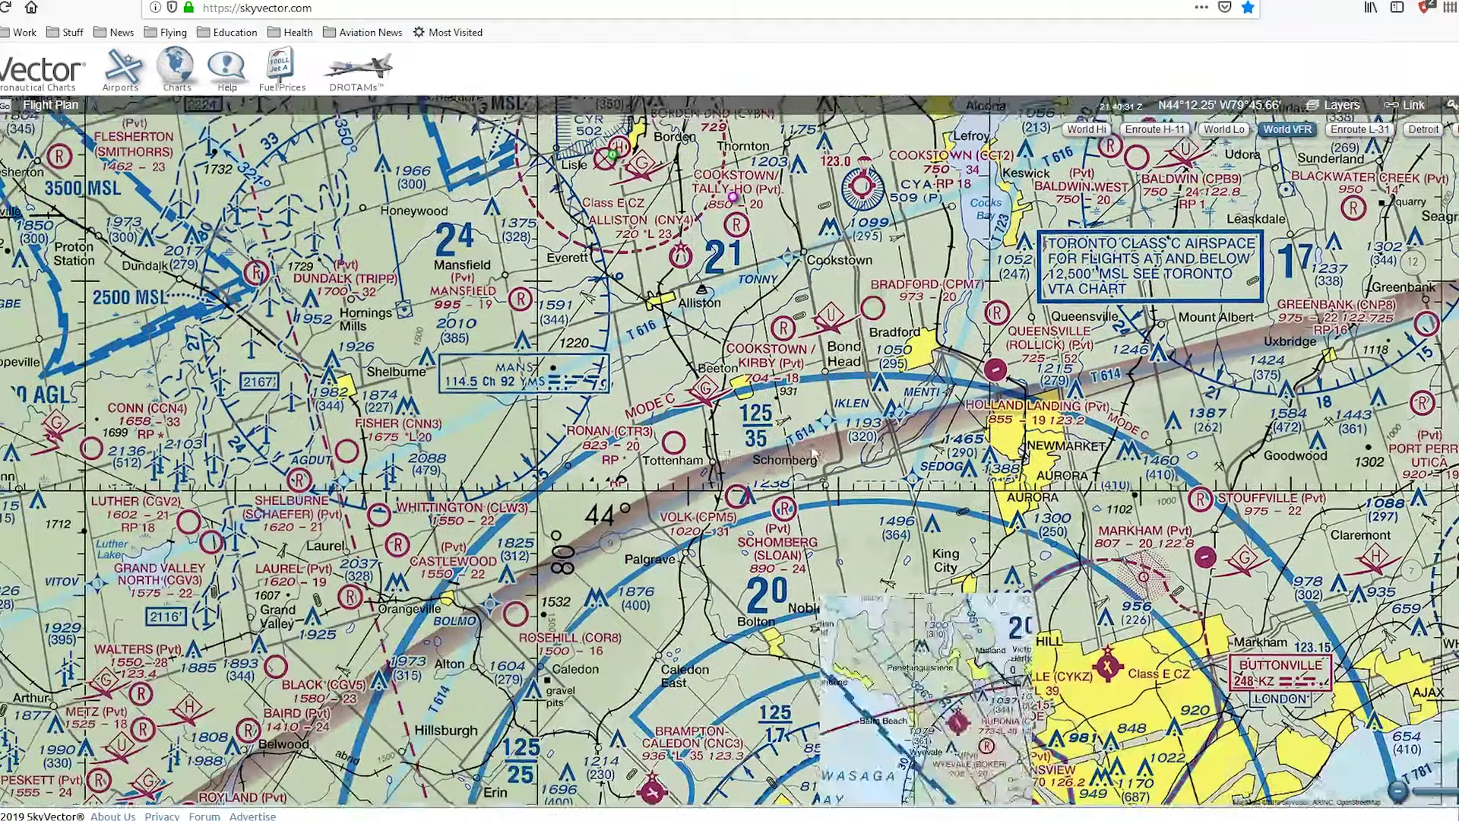
drag(813, 453, 822, 252)
drag(810, 668, 801, 548)
drag(801, 699, 772, 585)
drag(836, 684, 710, 636)
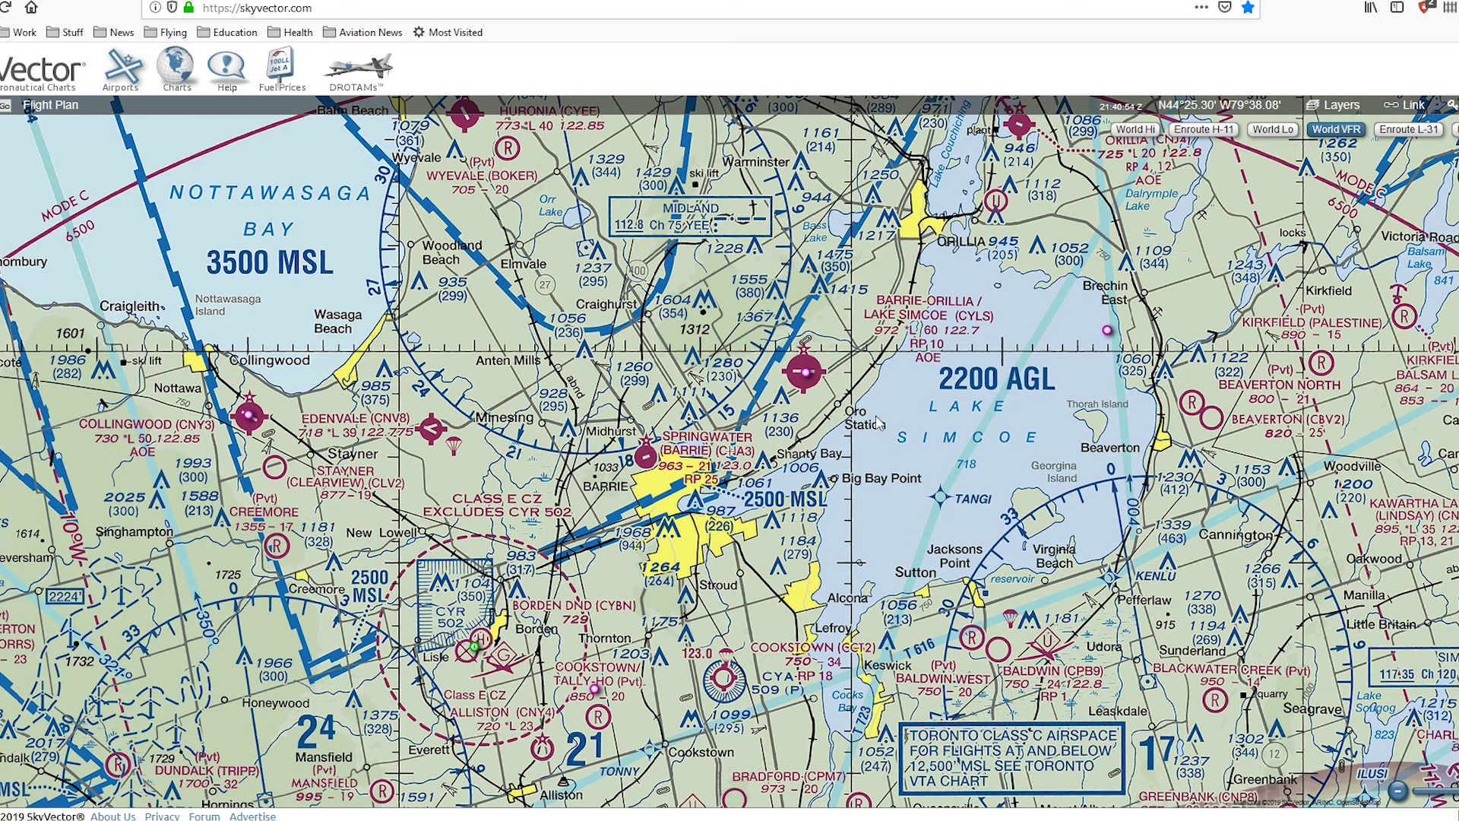
Examine the airspace on the World VFR chart from Georgian Bay across Peterborough to Trenton and Kingston
scroll(847, 415, down, 1)
scroll(701, 496, down, 1)
drag(701, 496, 750, 212)
drag(608, 456, 813, 658)
drag(304, 228, 539, 631)
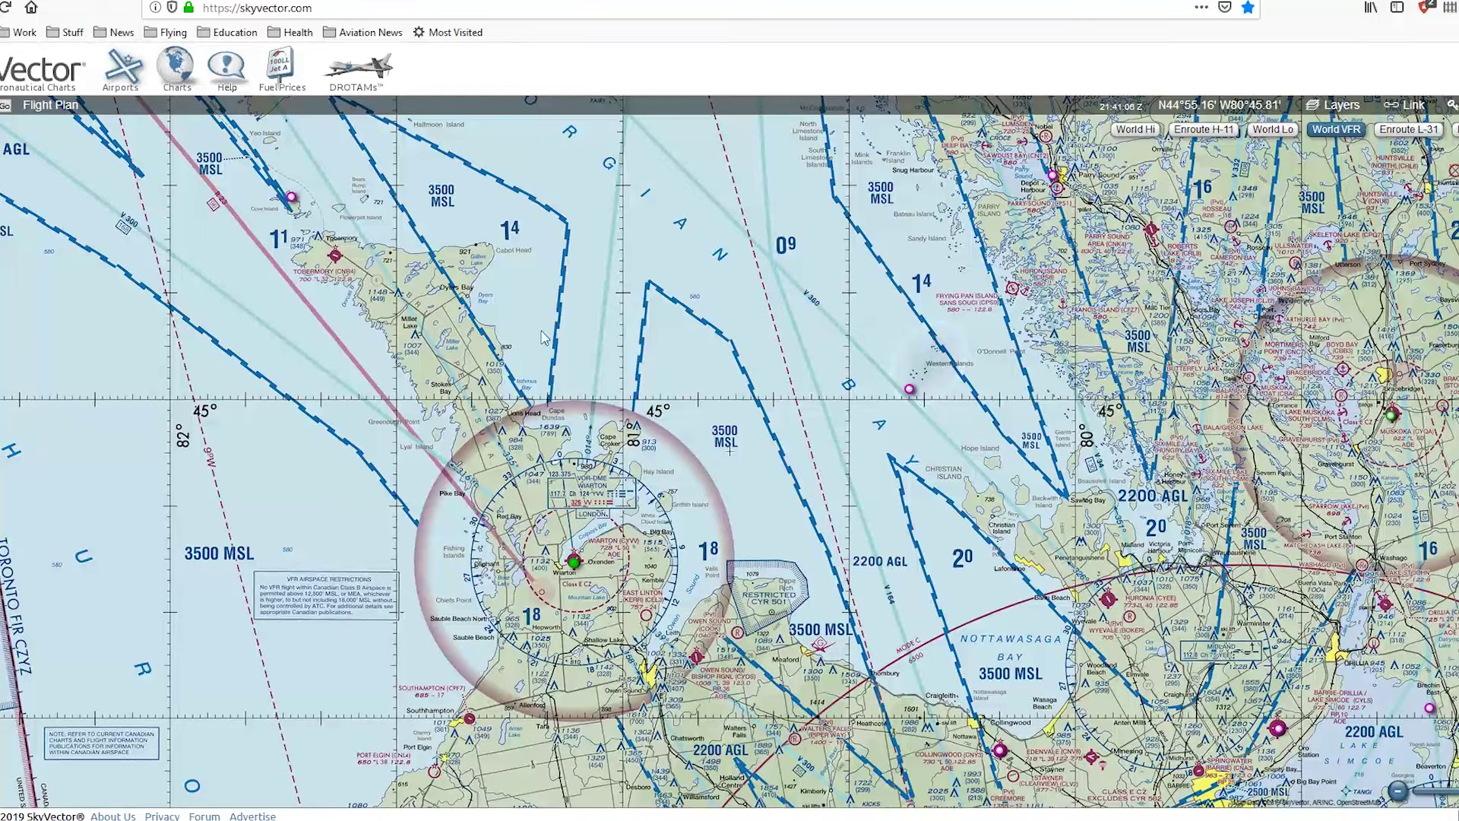
drag(531, 433, 288, 199)
drag(1000, 614, 599, 347)
drag(1083, 402, 822, 442)
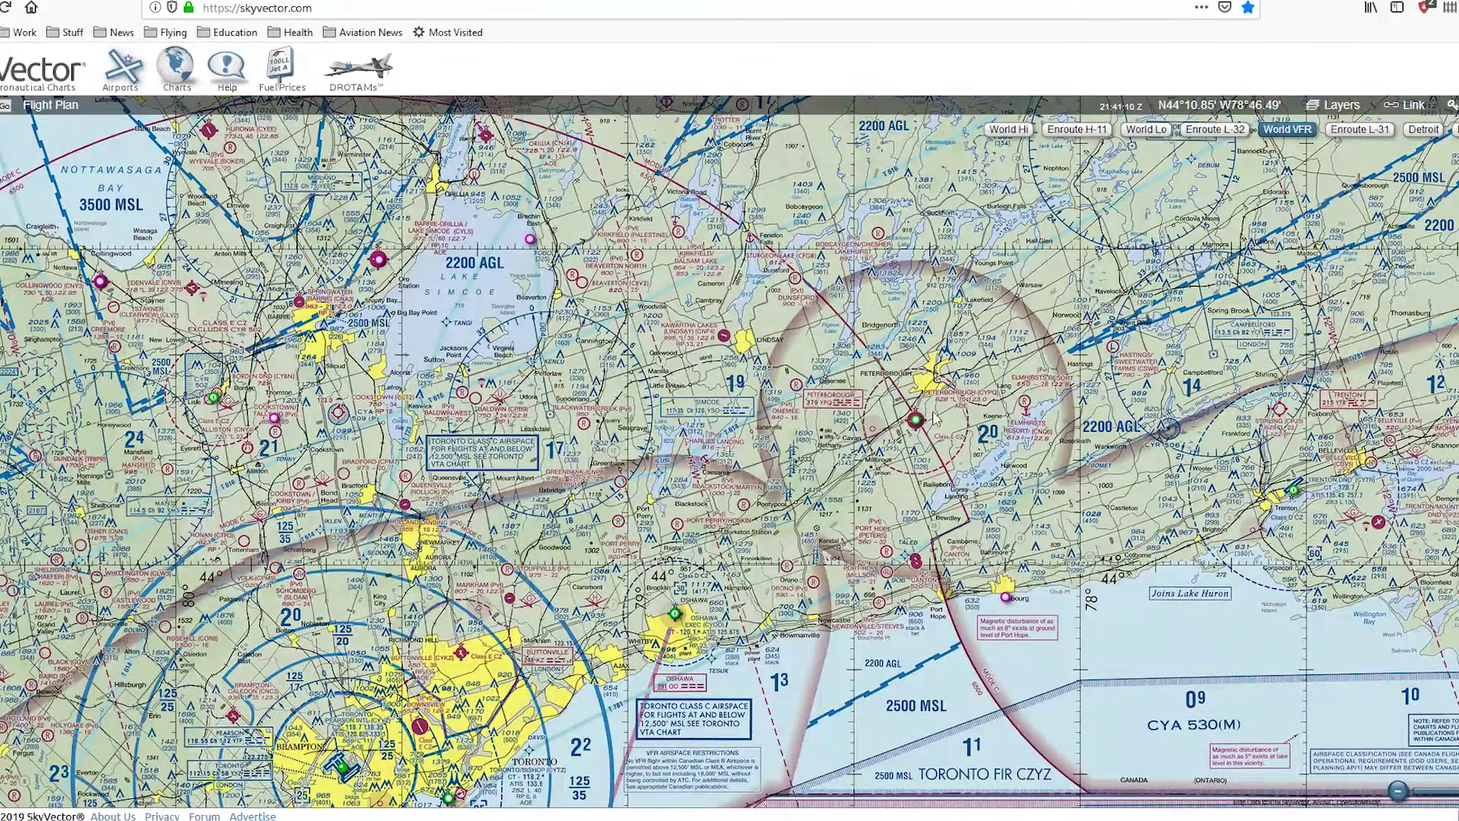
drag(1292, 517, 789, 543)
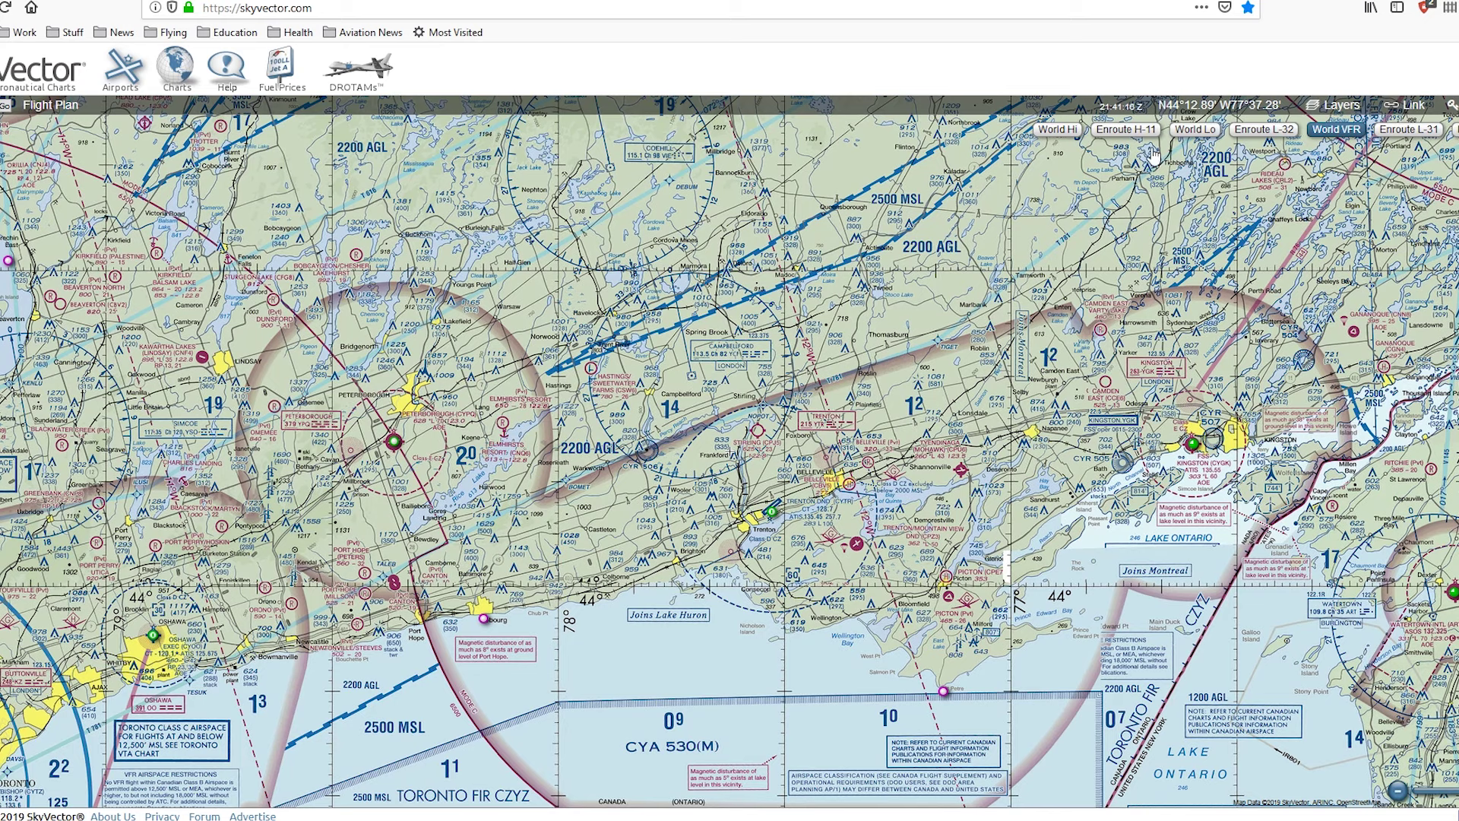
Display the World Lo chart and the Enroute H-11 chart to examine the low and high airways around Toronto
click(1204, 130)
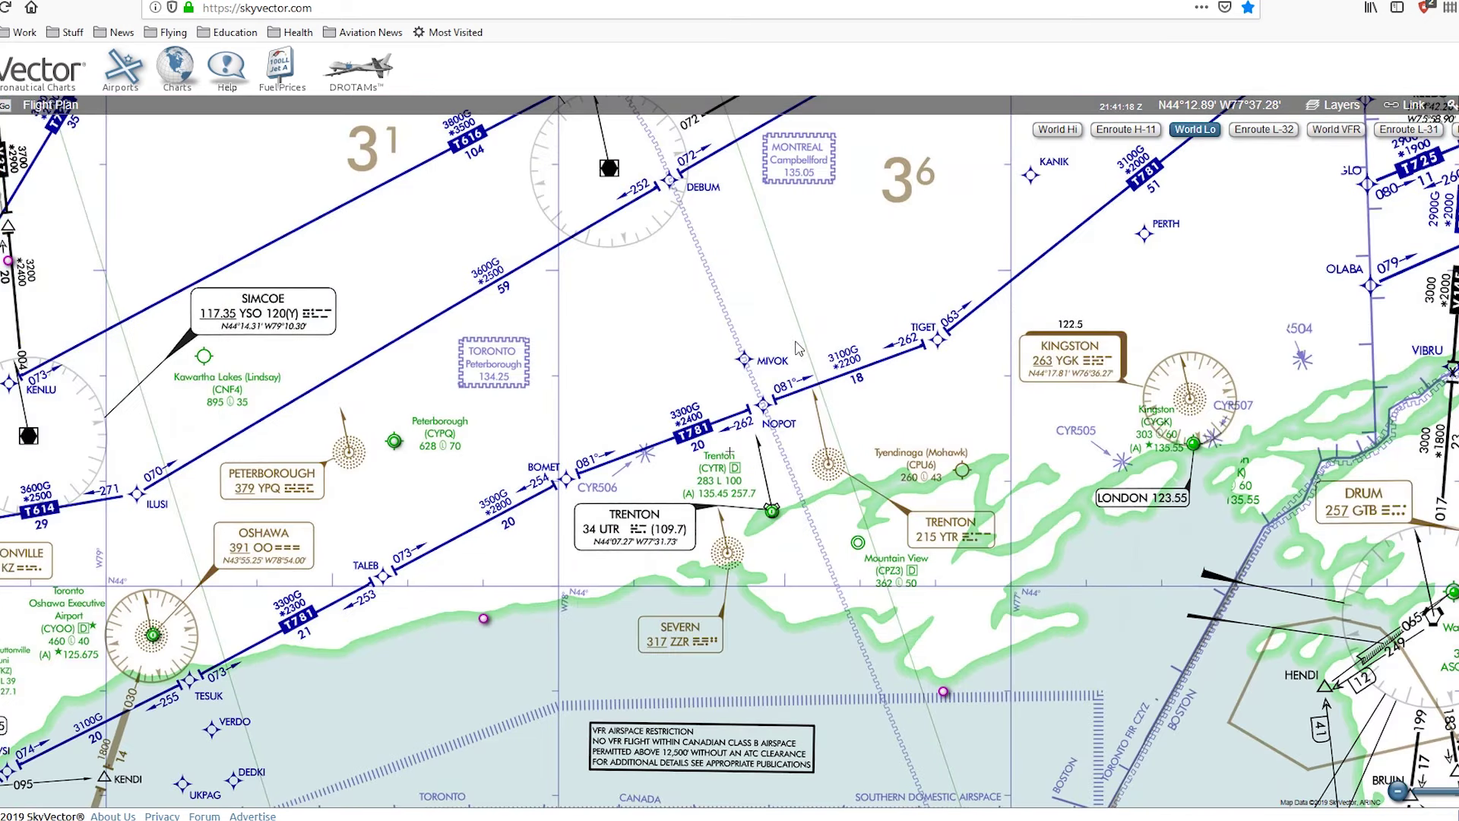
scroll(799, 348, down, 2)
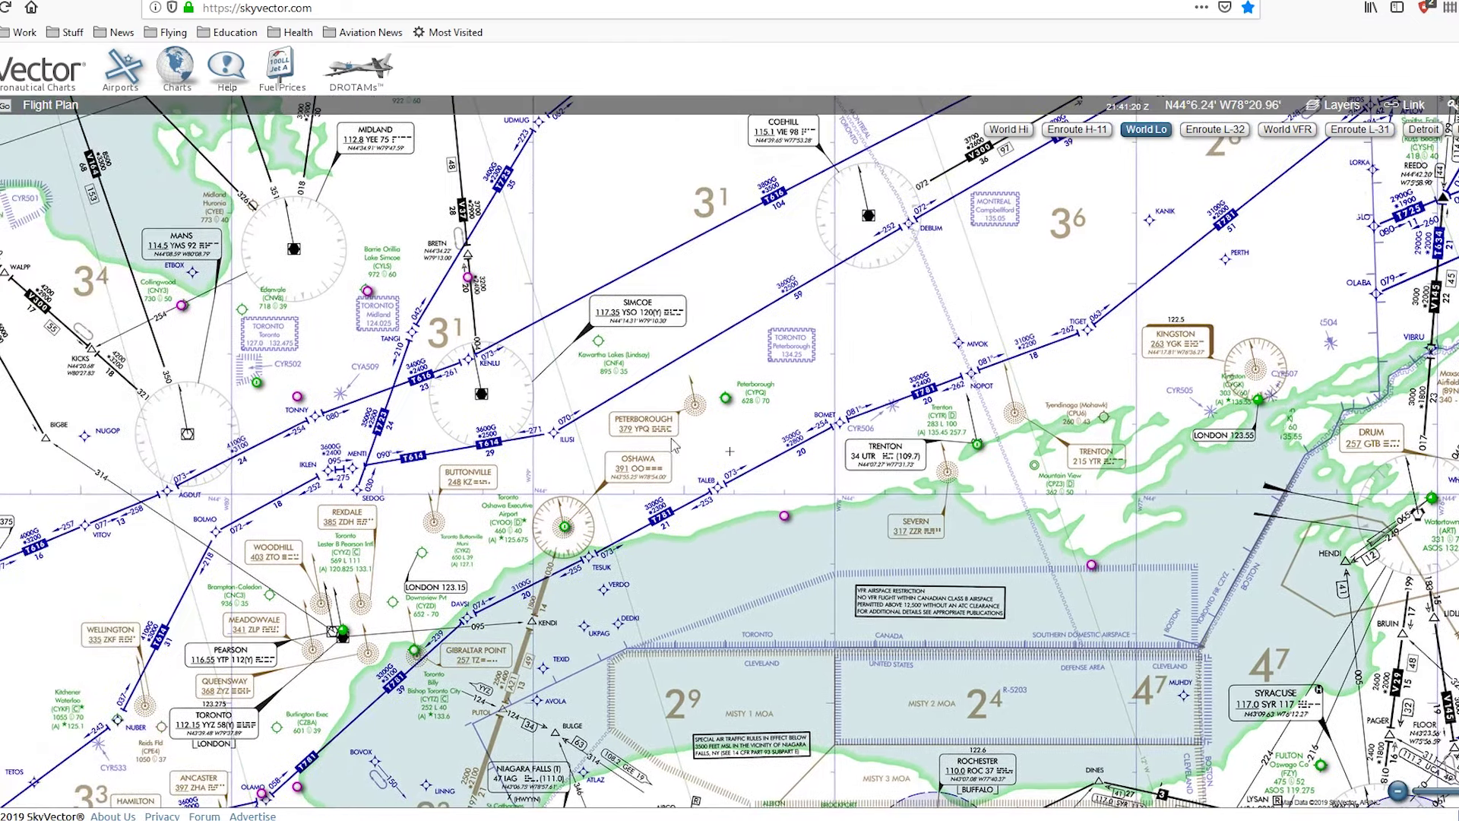
drag(673, 444, 746, 426)
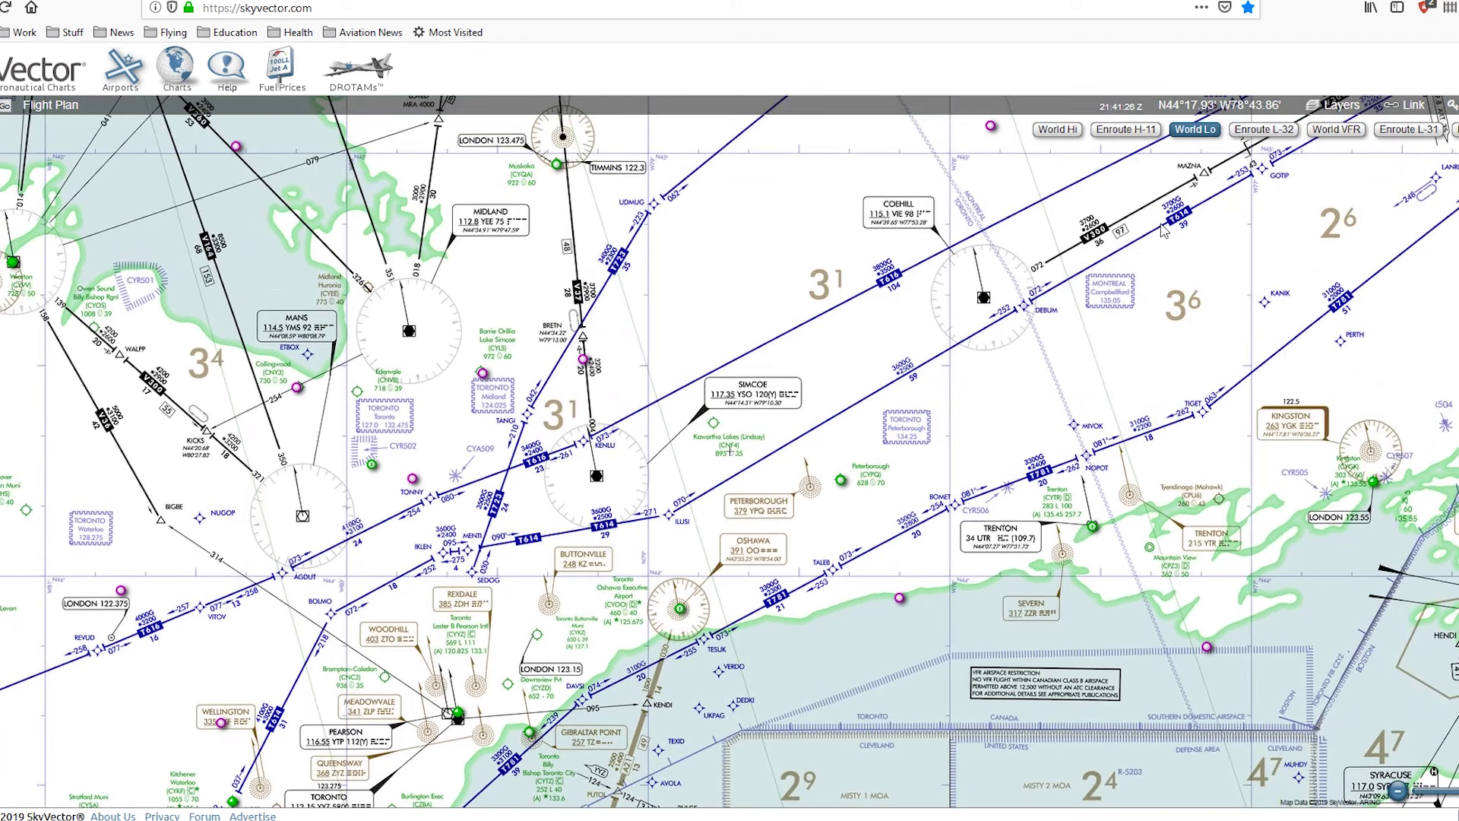
click(1125, 129)
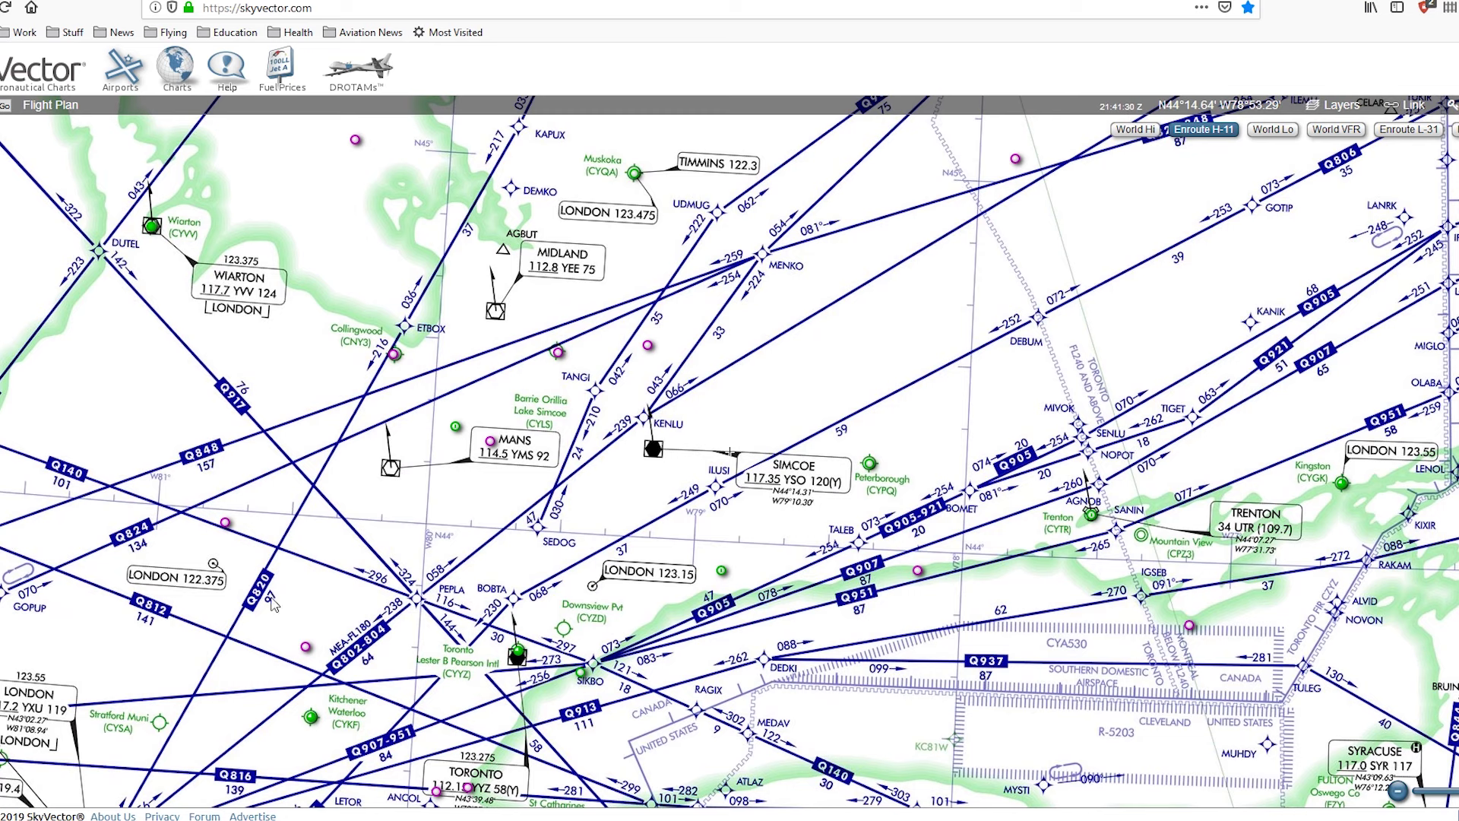
drag(864, 642, 1028, 536)
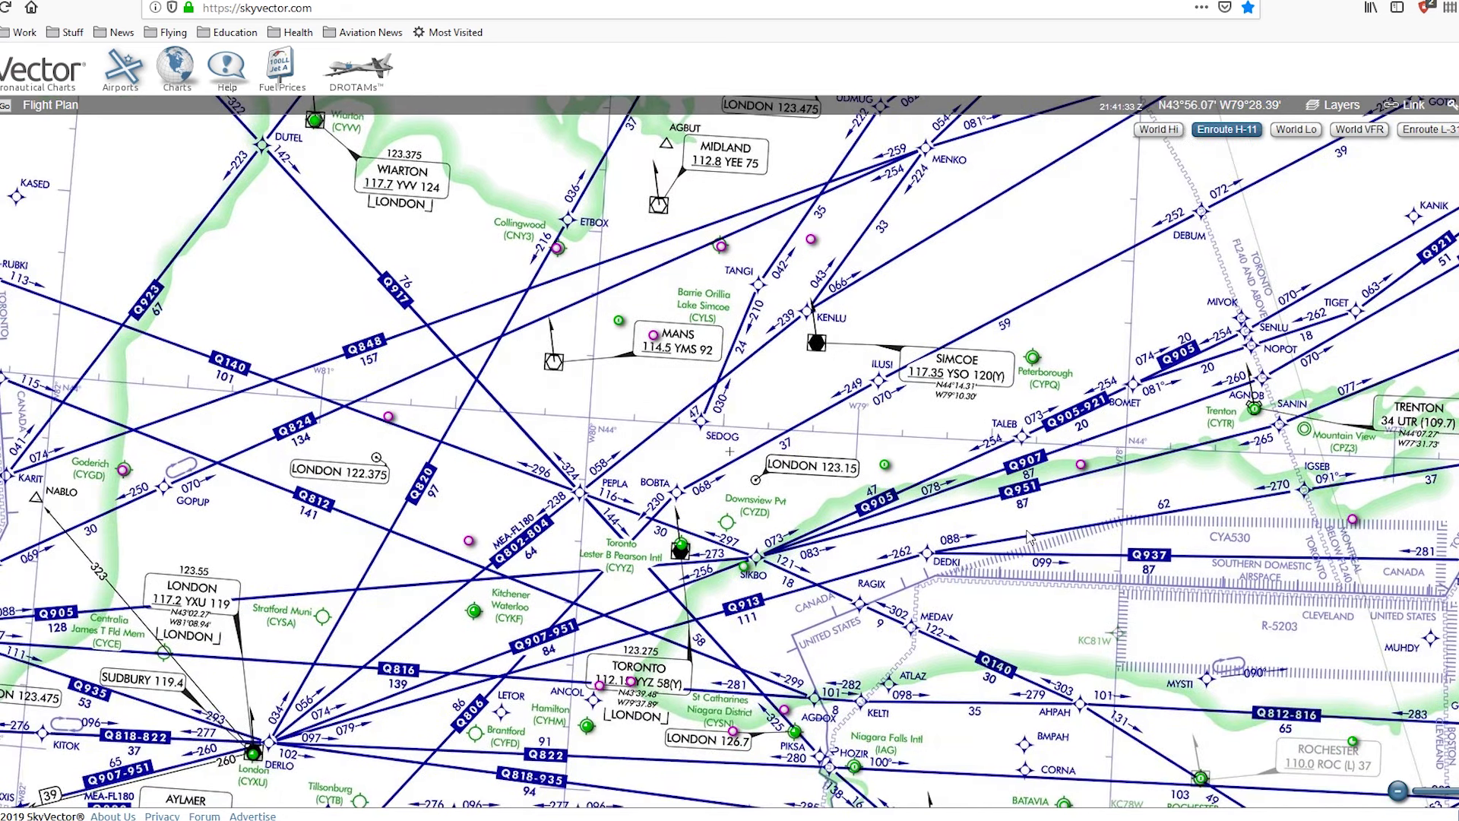
Return to the World VFR chart and examine the area from Lake Simcoe down to Toronto and Hamilton
click(1375, 133)
drag(343, 435, 420, 453)
drag(547, 314, 352, 649)
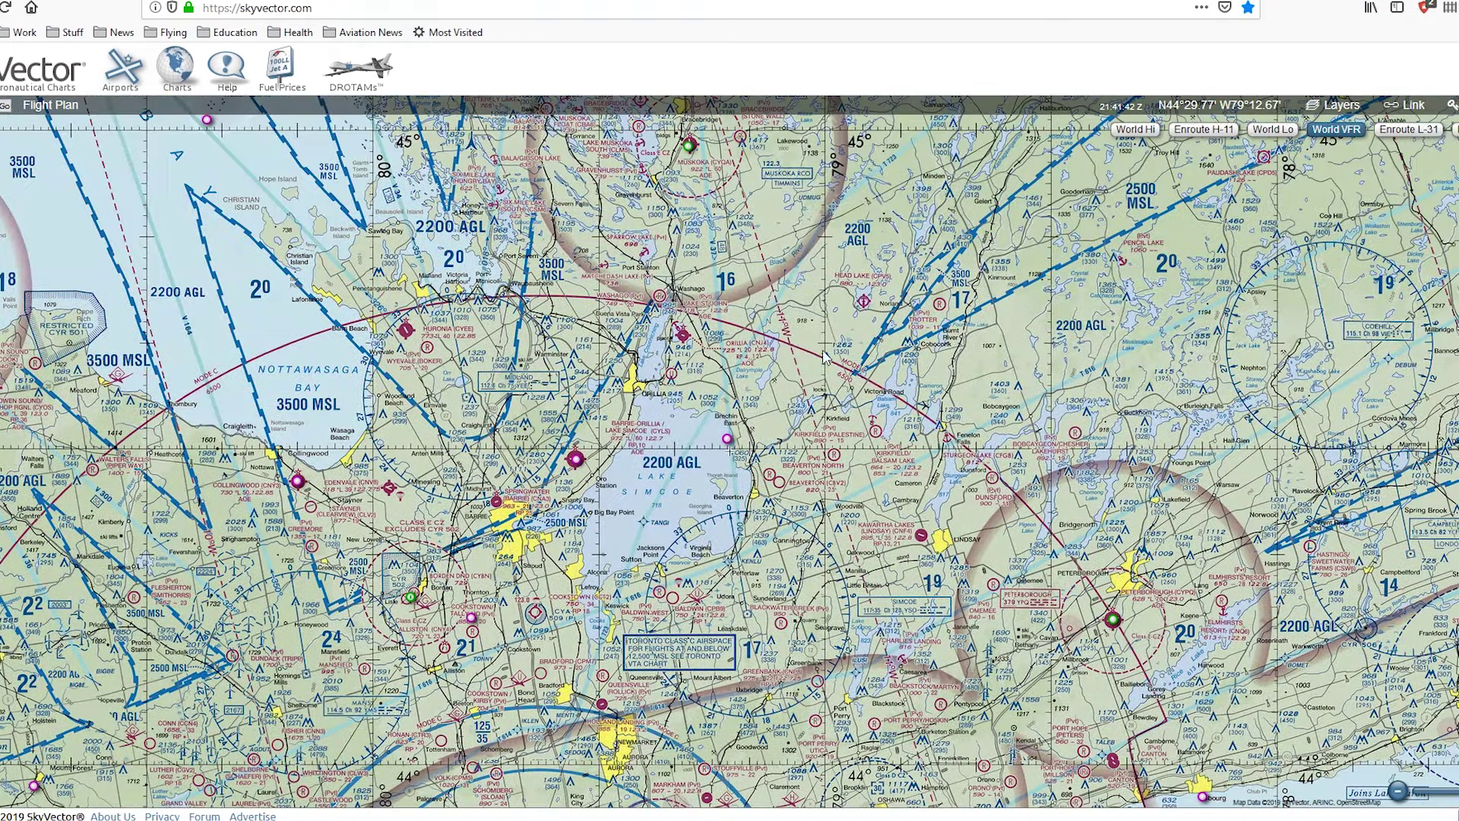
drag(618, 774, 675, 536)
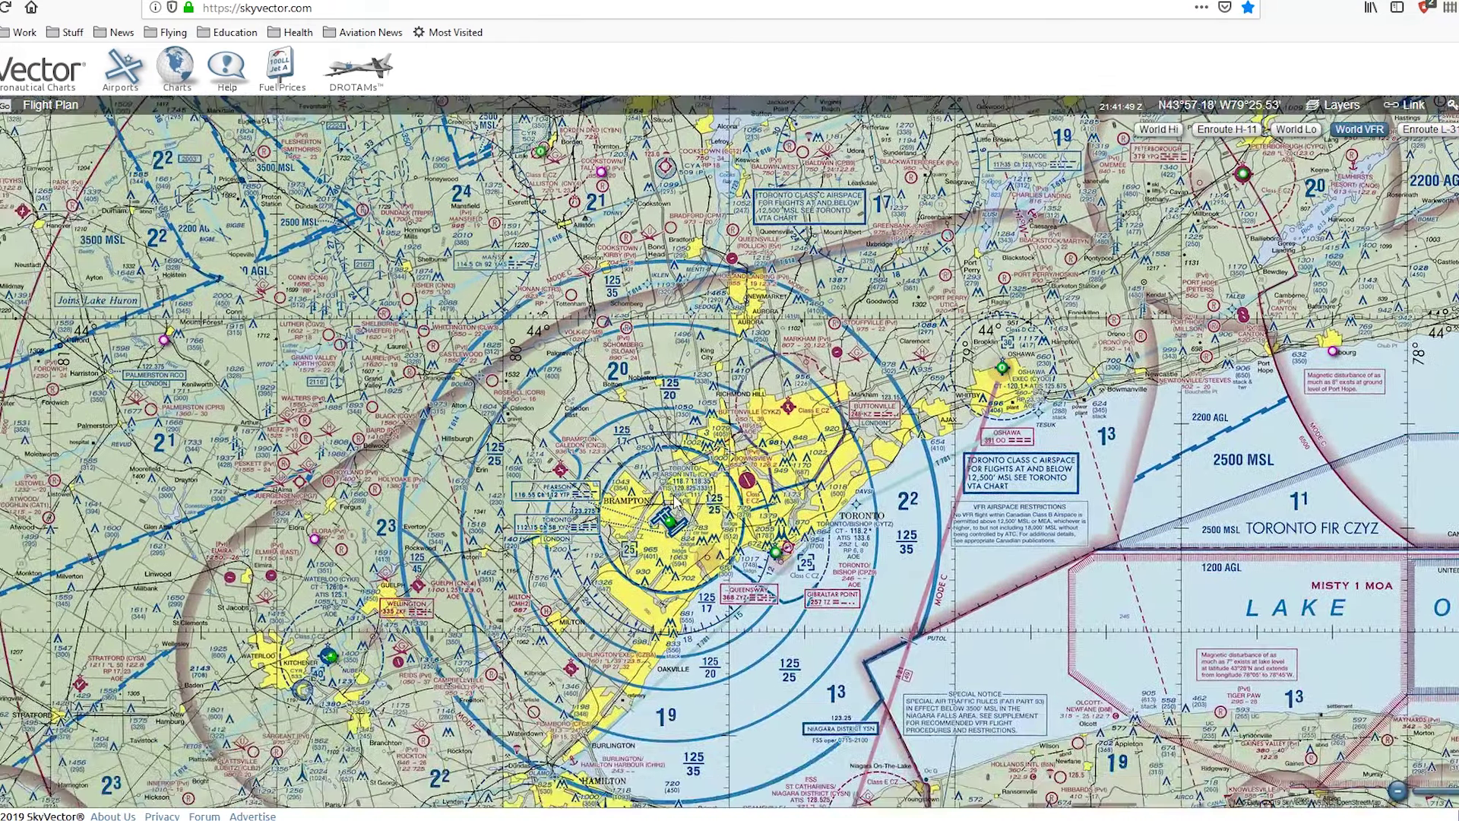
drag(689, 644, 713, 557)
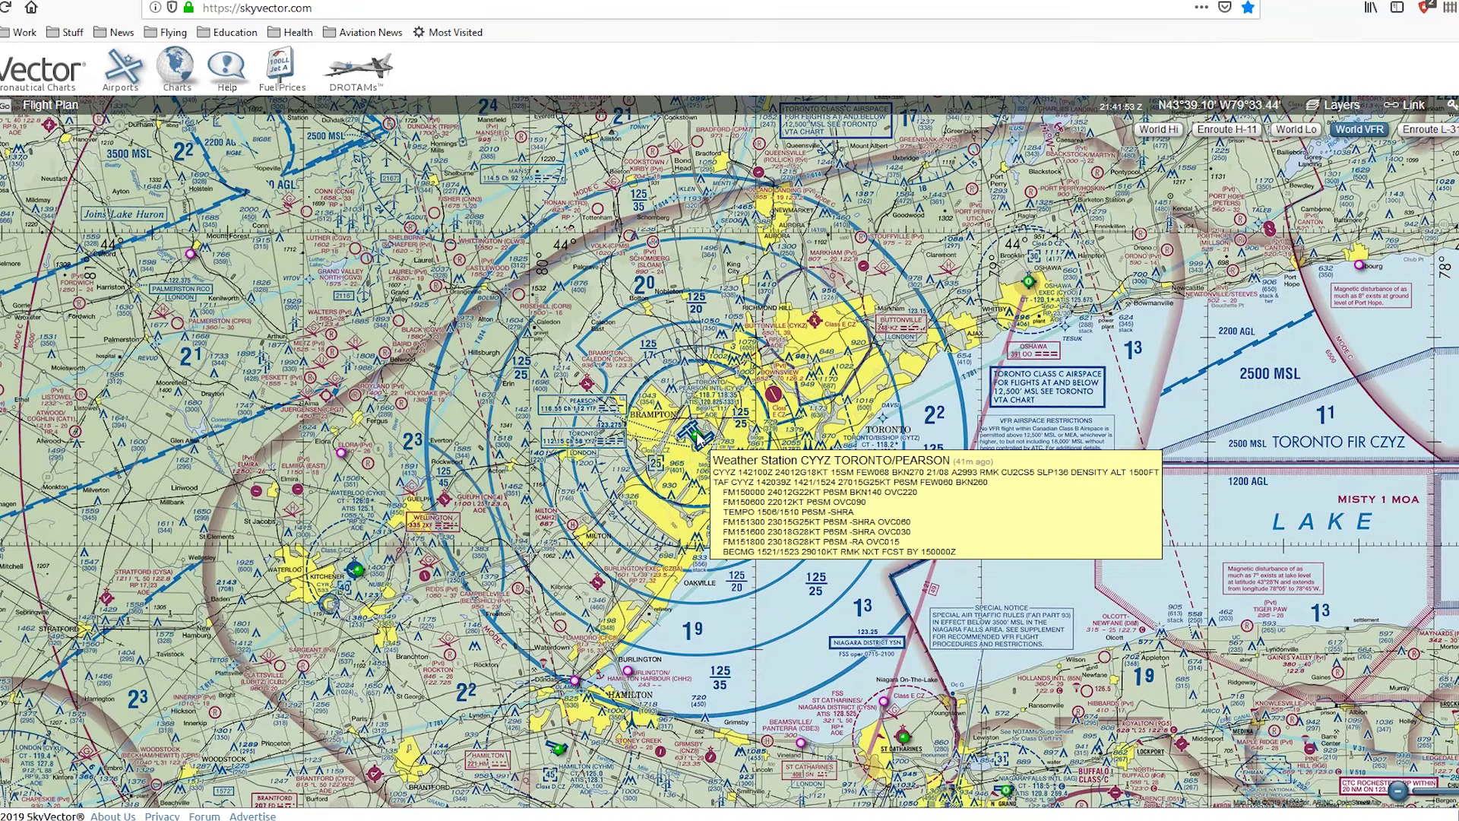
Open the Lester B. Pearson Intl (CYYZ) airport page and review its communications, navigation aids, runways and services
click(697, 439)
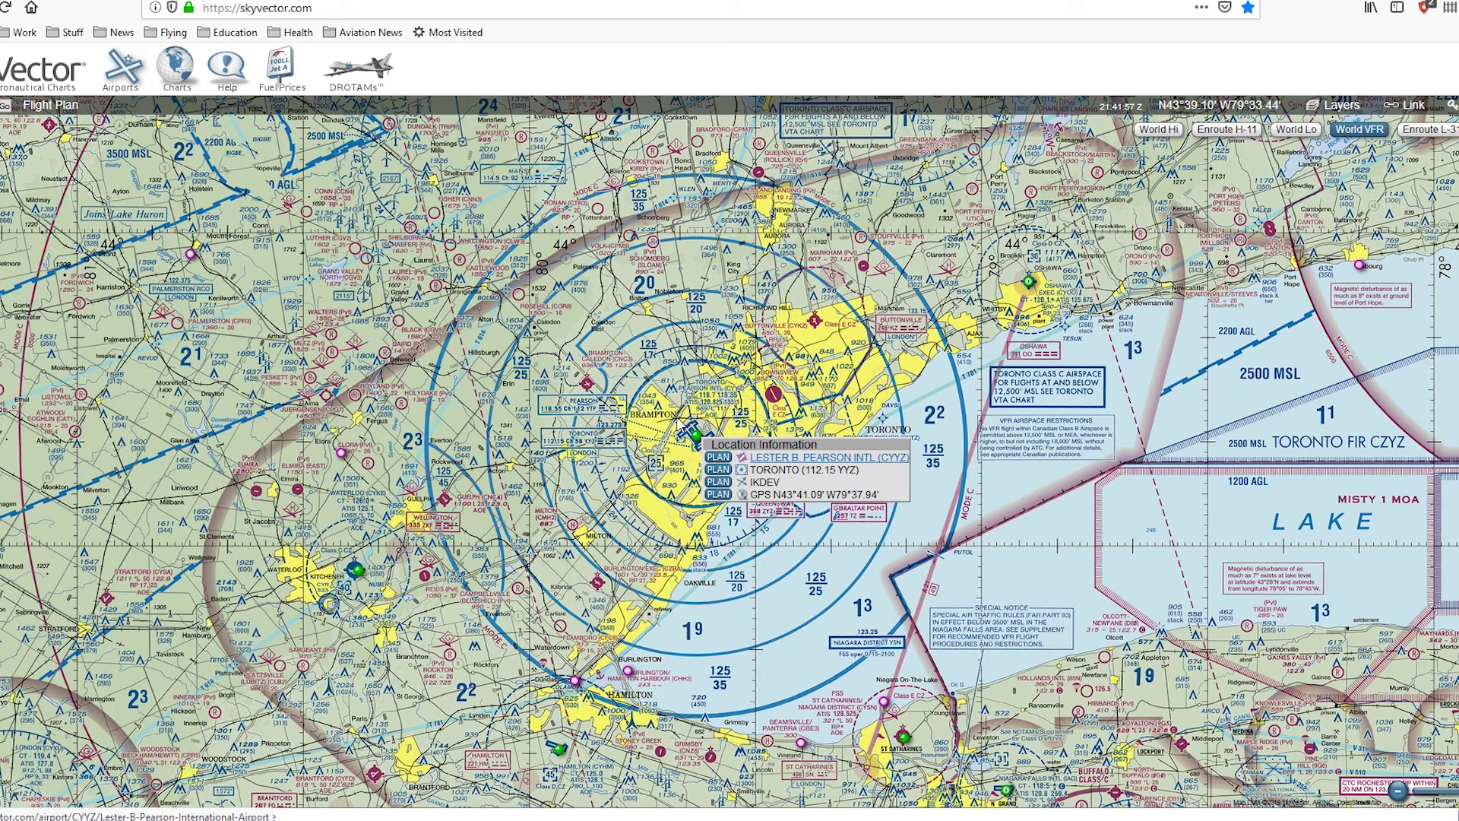
click(825, 458)
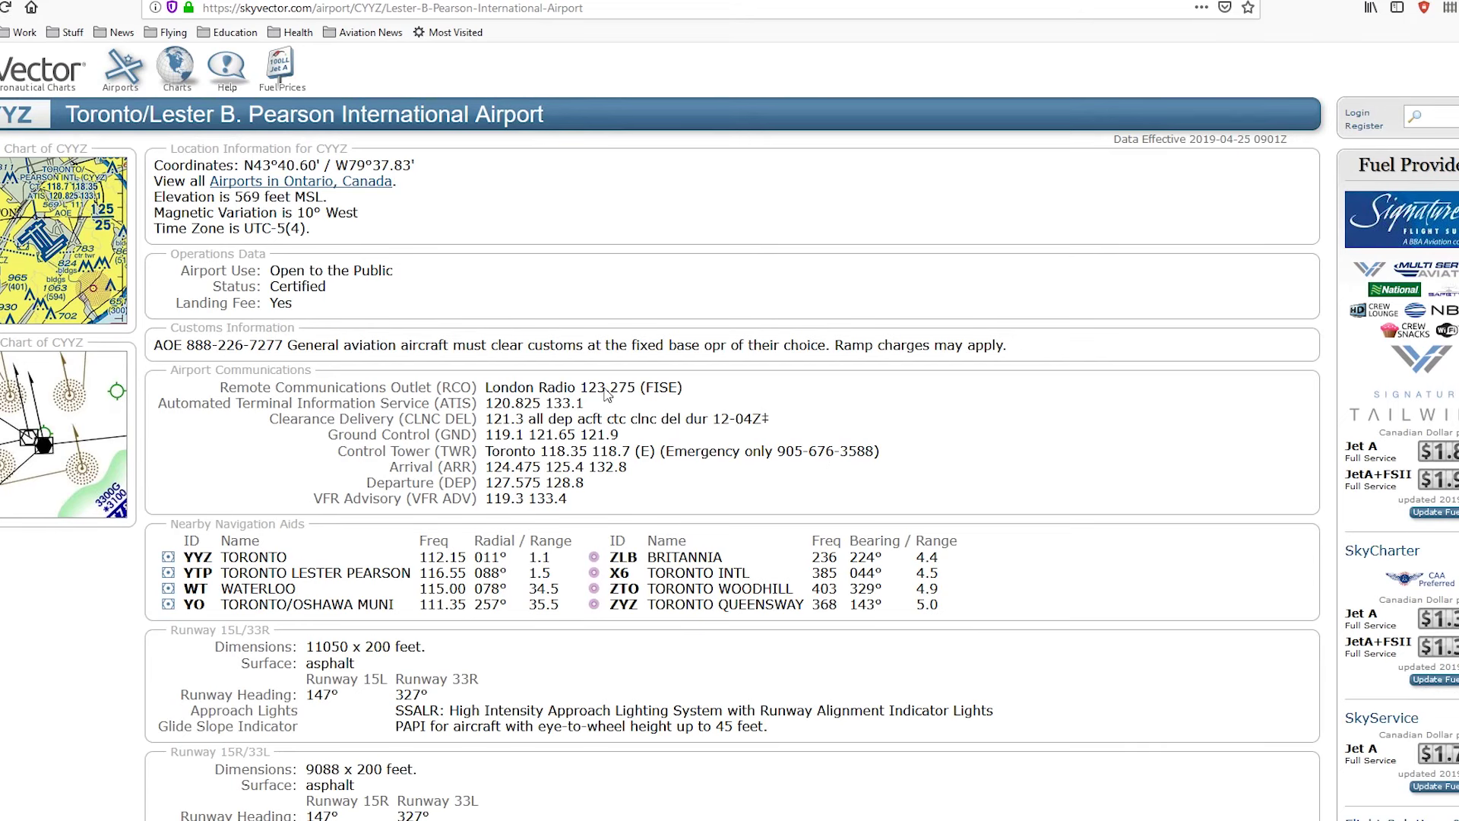
scroll(625, 382, down, 2)
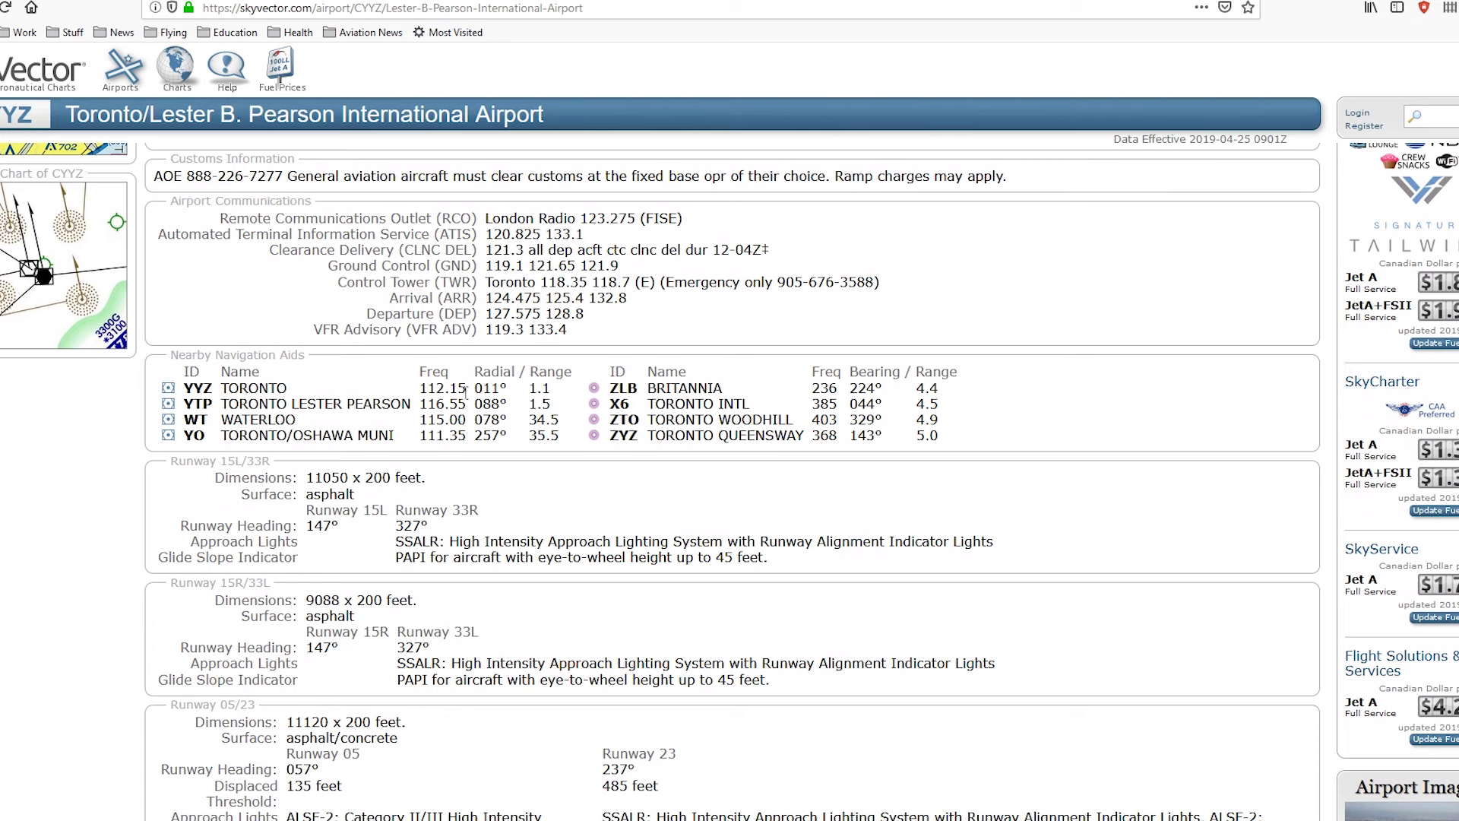
scroll(524, 472, down, 1)
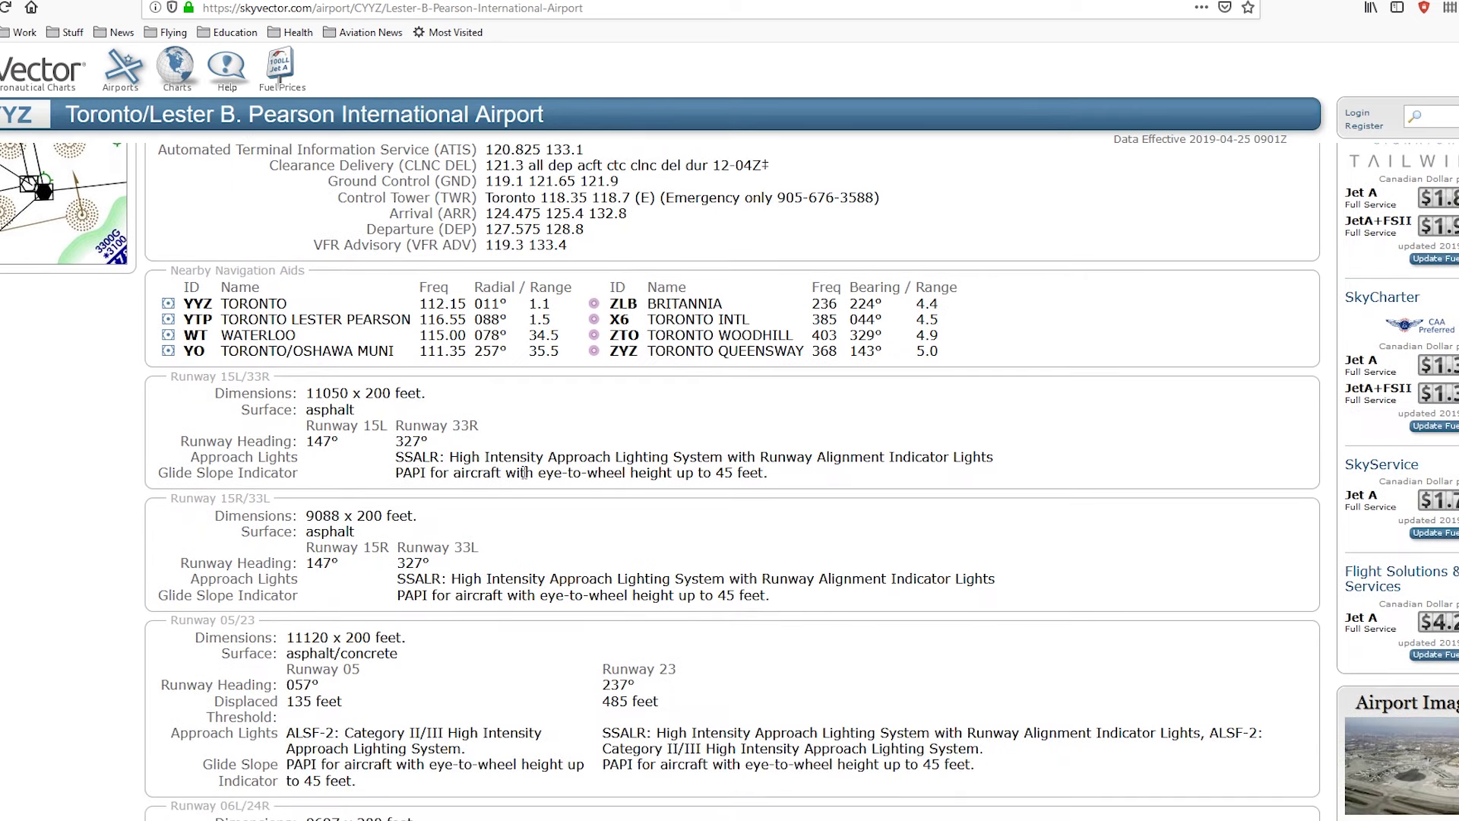
scroll(525, 472, down, 1)
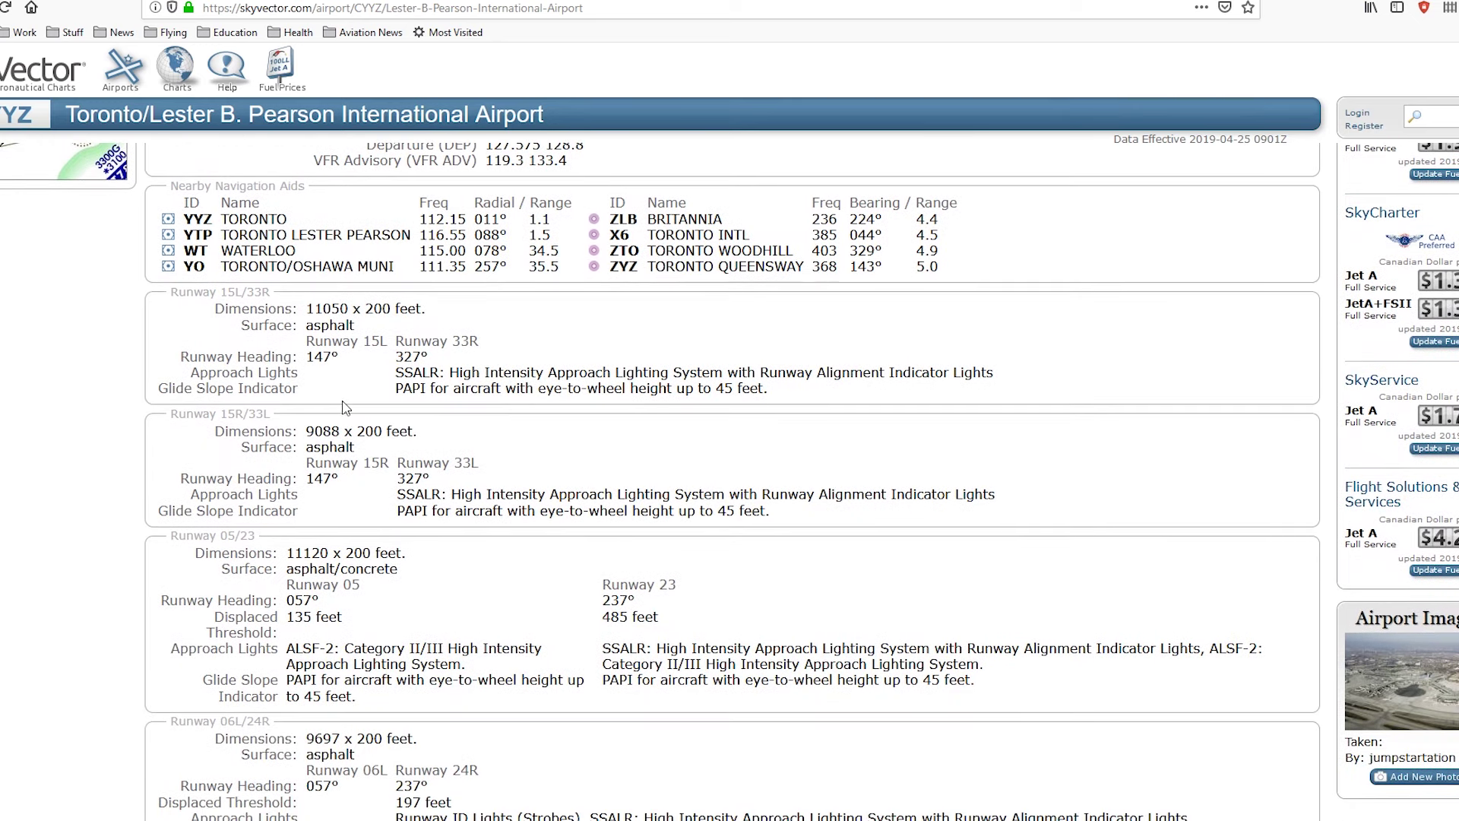
scroll(325, 454, down, 7)
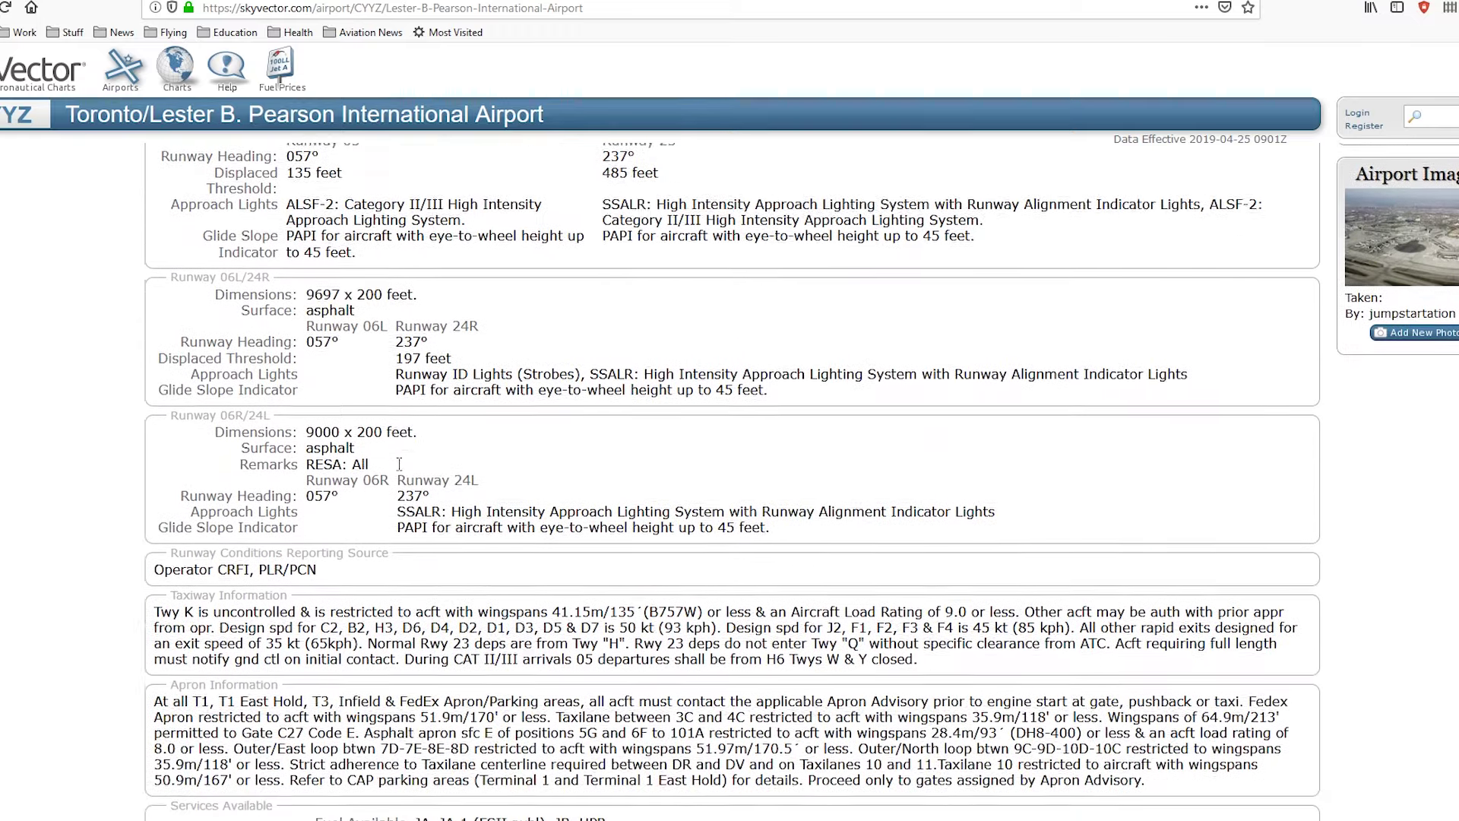
scroll(399, 469, down, 8)
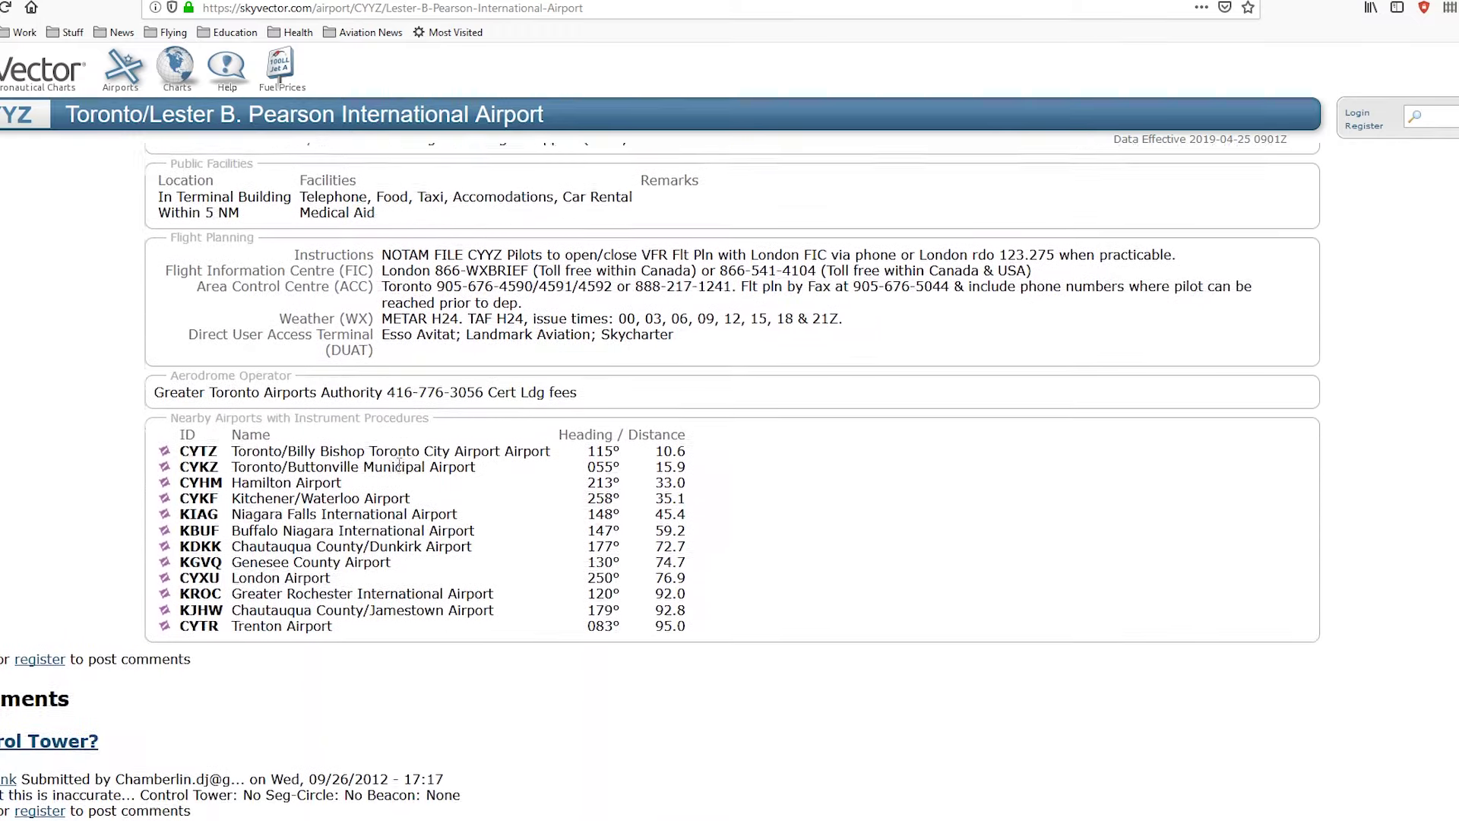
scroll(401, 469, up, 10)
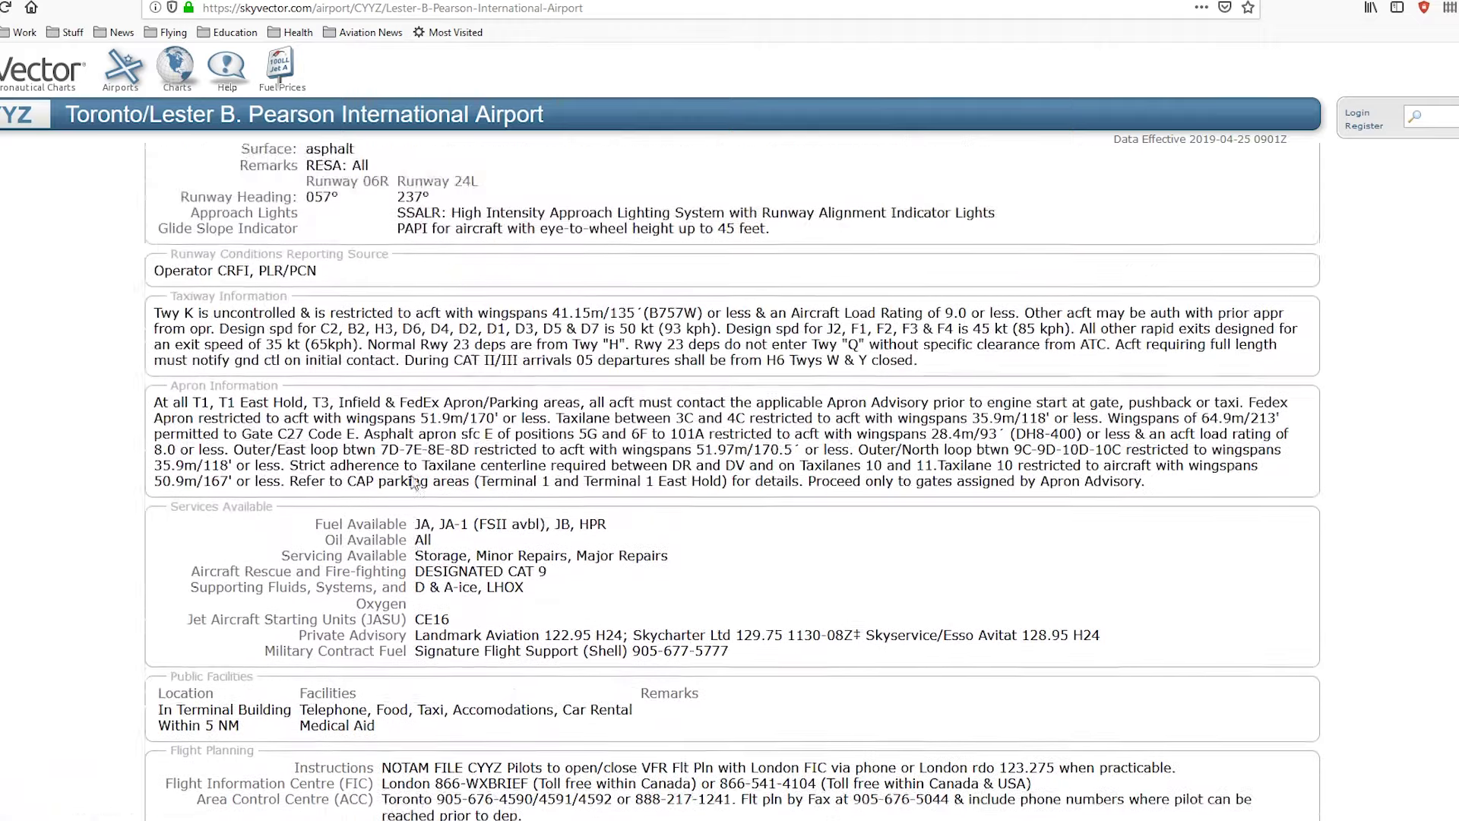
scroll(414, 478, up, 6)
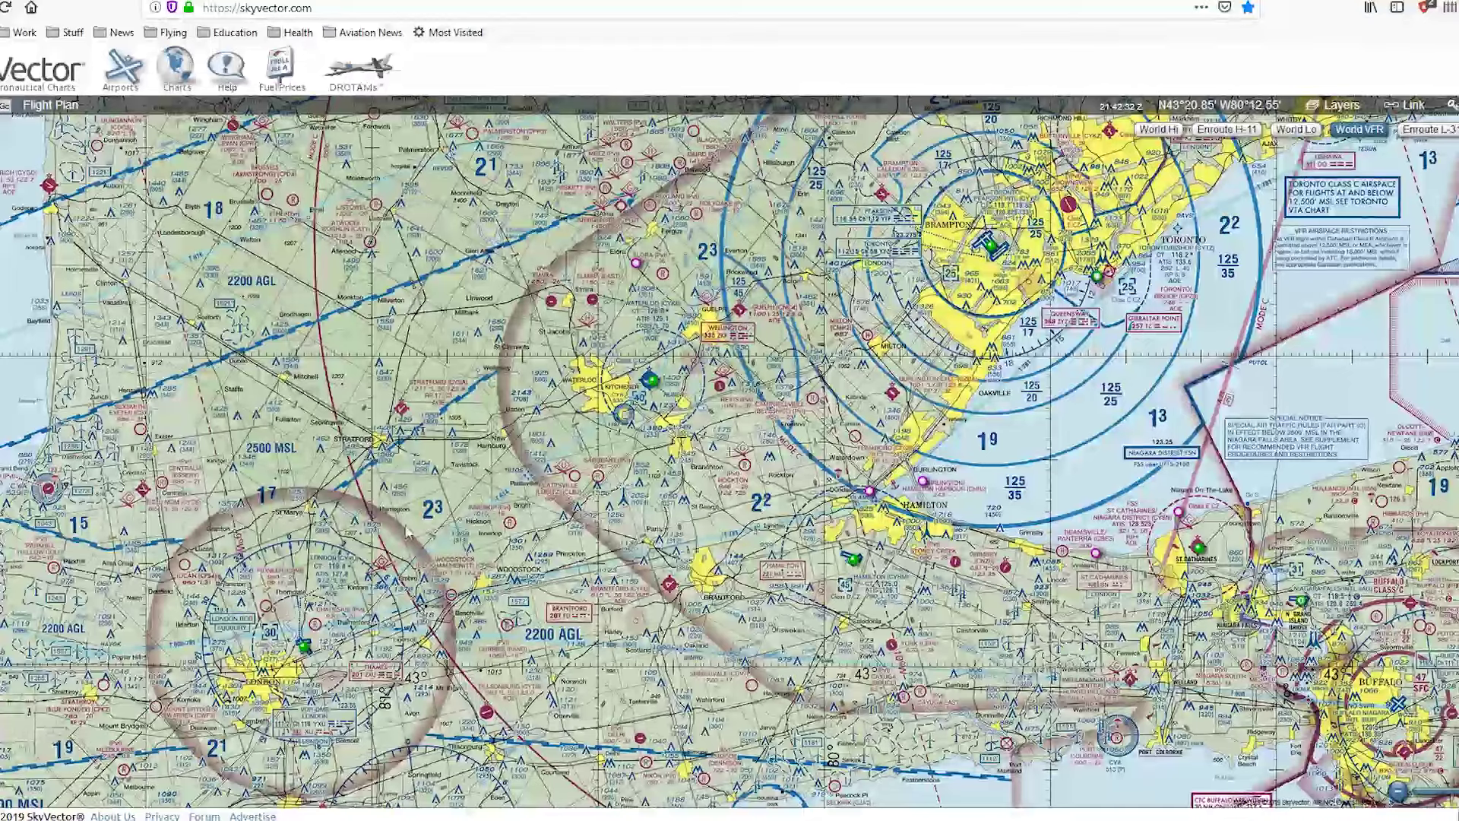
Examine the World VFR chart across southern Ontario between London, Toronto, Buffalo and Lake Erie
drag(370, 566, 407, 514)
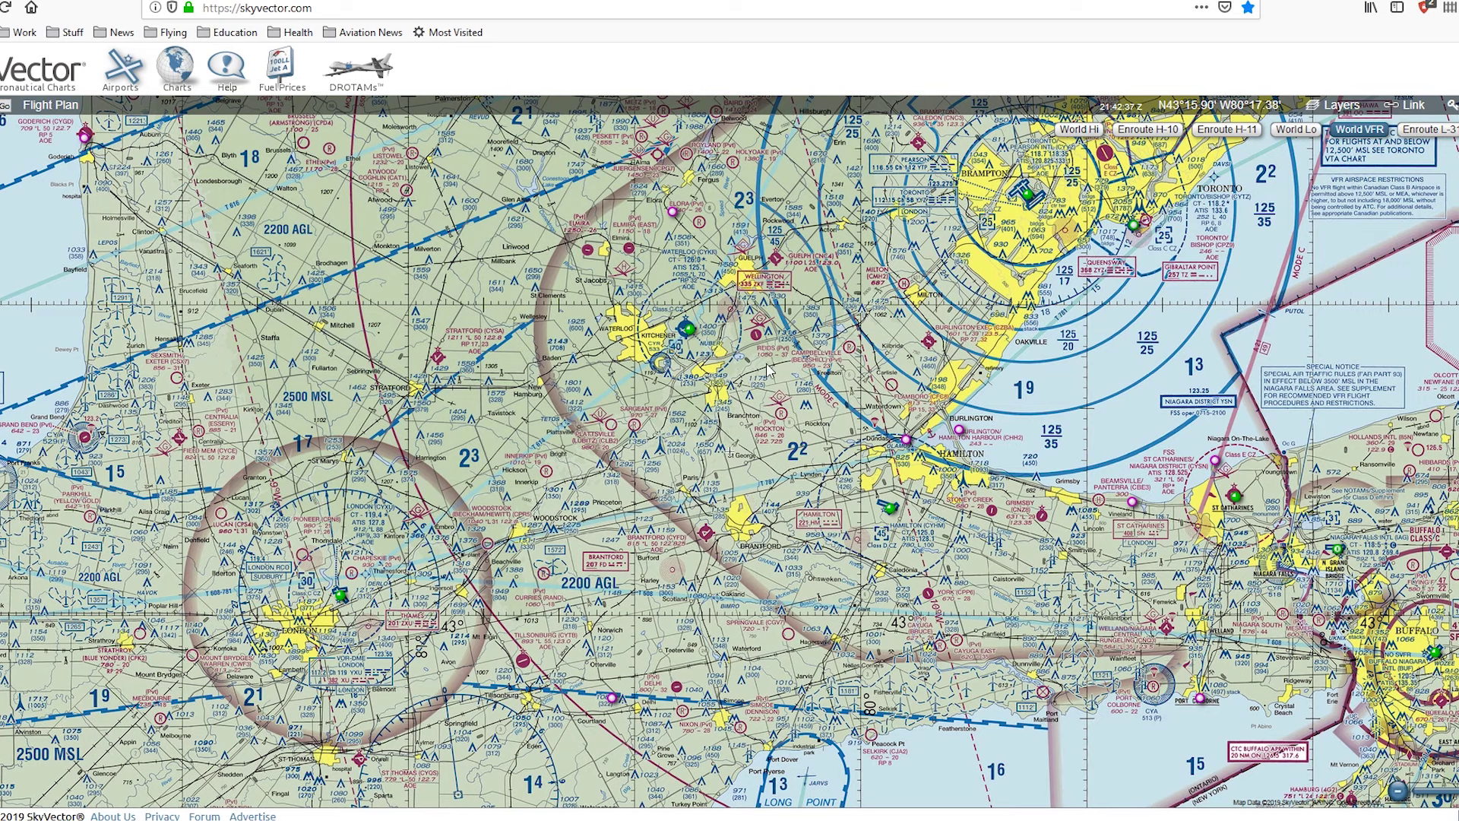
drag(935, 199, 751, 365)
scroll(855, 395, down, 1)
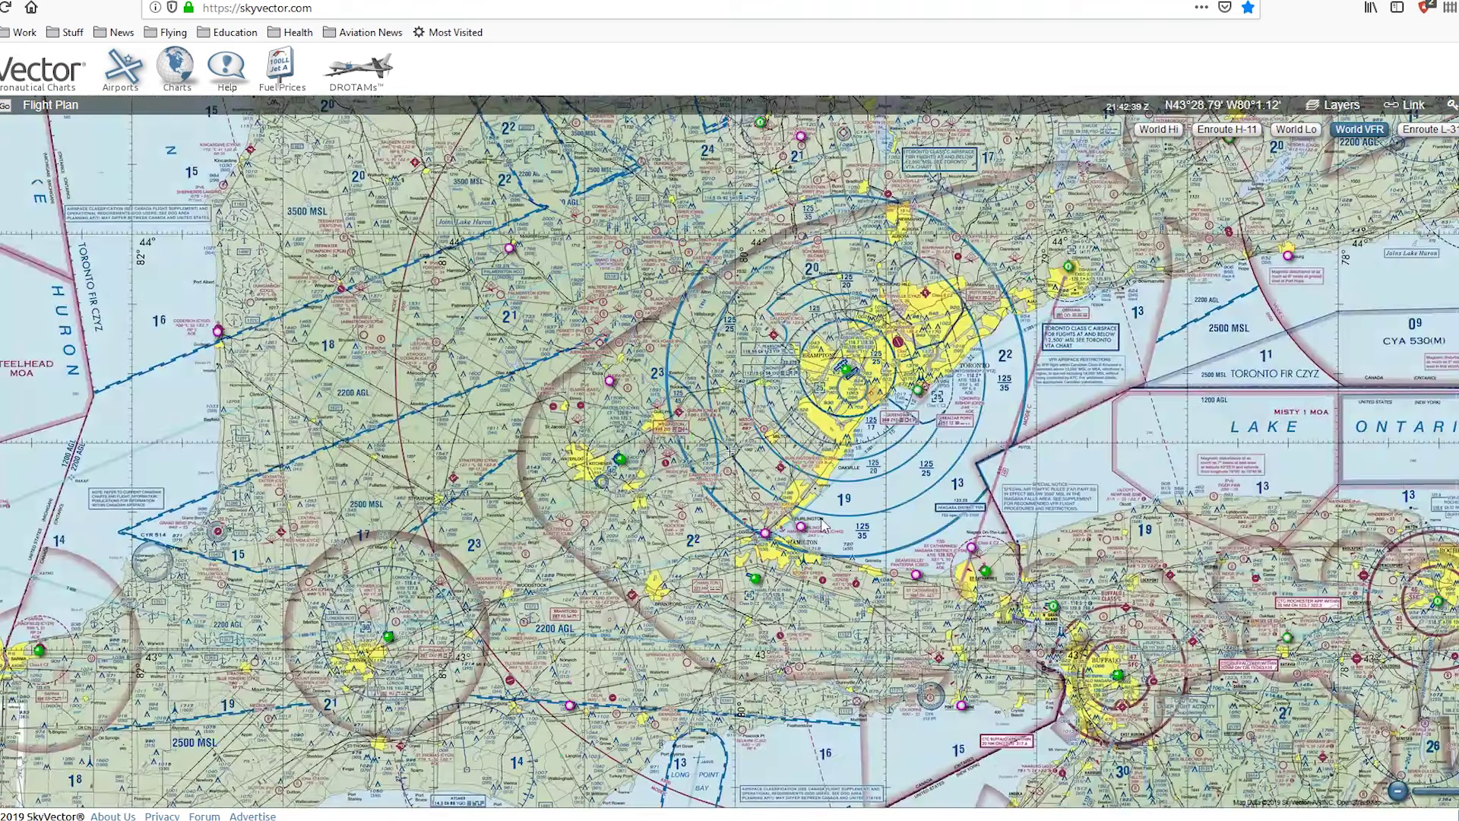
drag(787, 613, 806, 468)
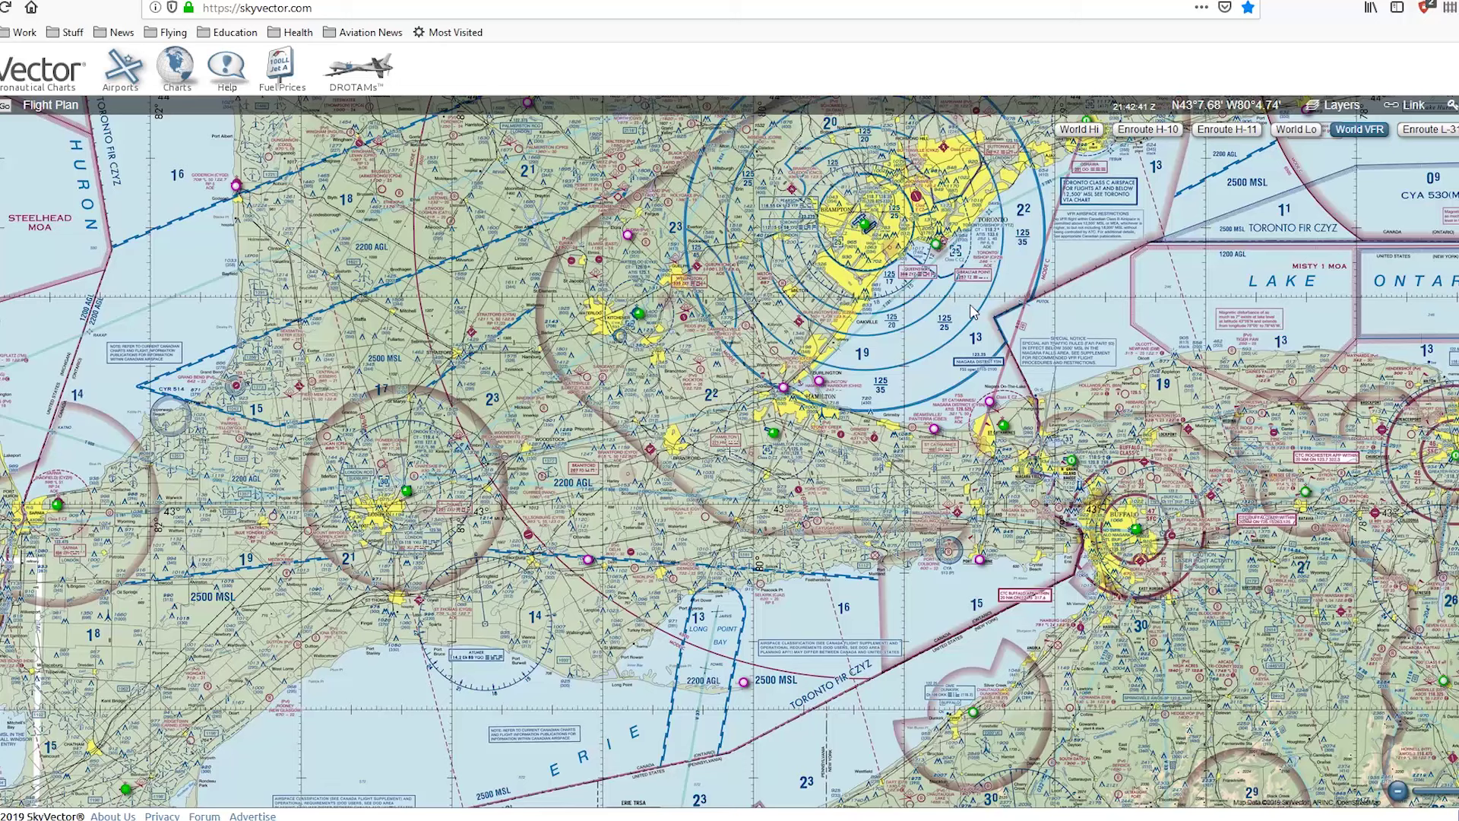
Open the Flight Plan form, place it clear of the chart's edge, and bring Toronto and Lake Simcoe into view
click(51, 106)
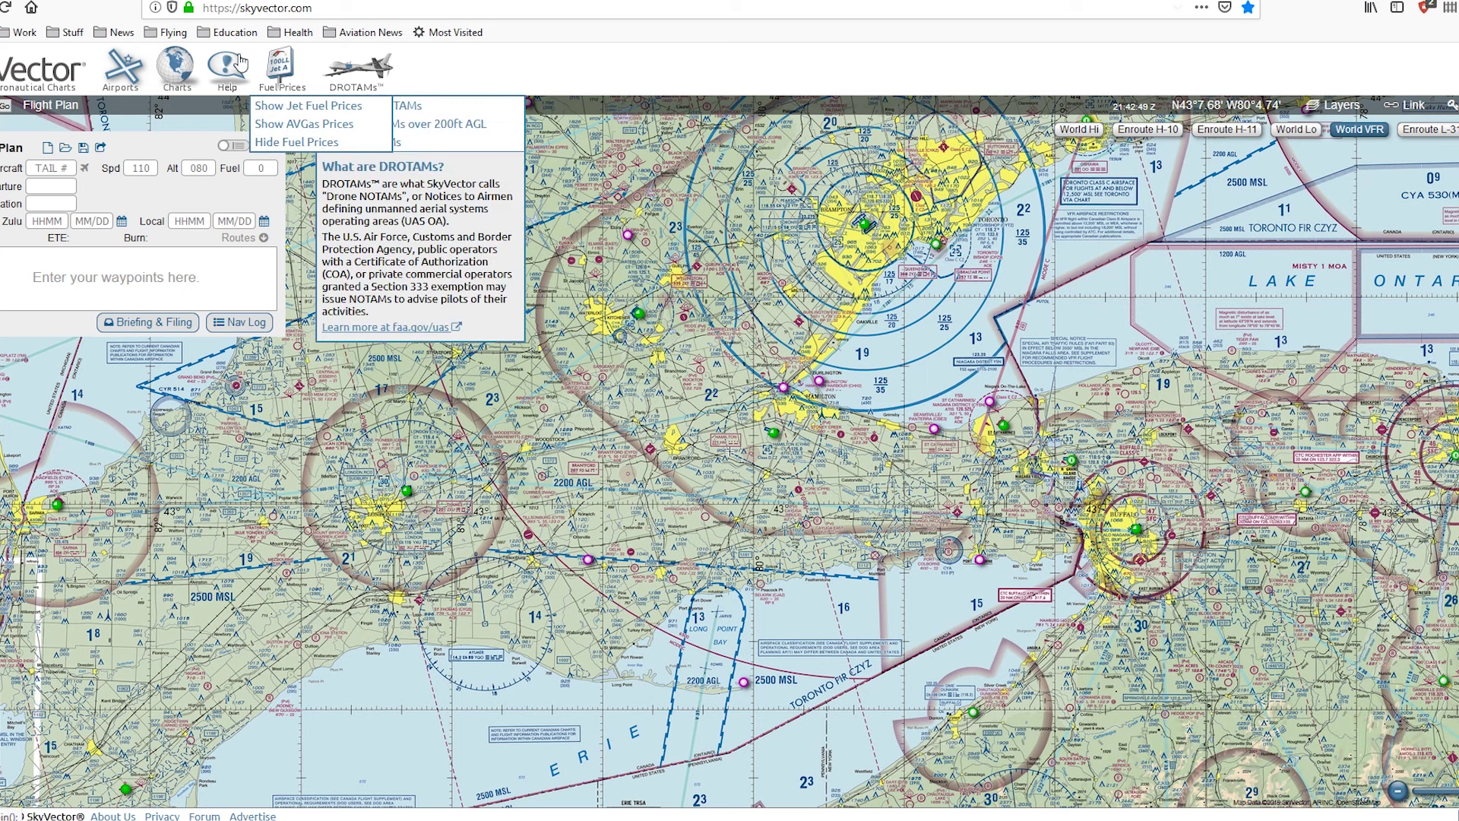
drag(18, 205, 55, 241)
drag(762, 174, 663, 513)
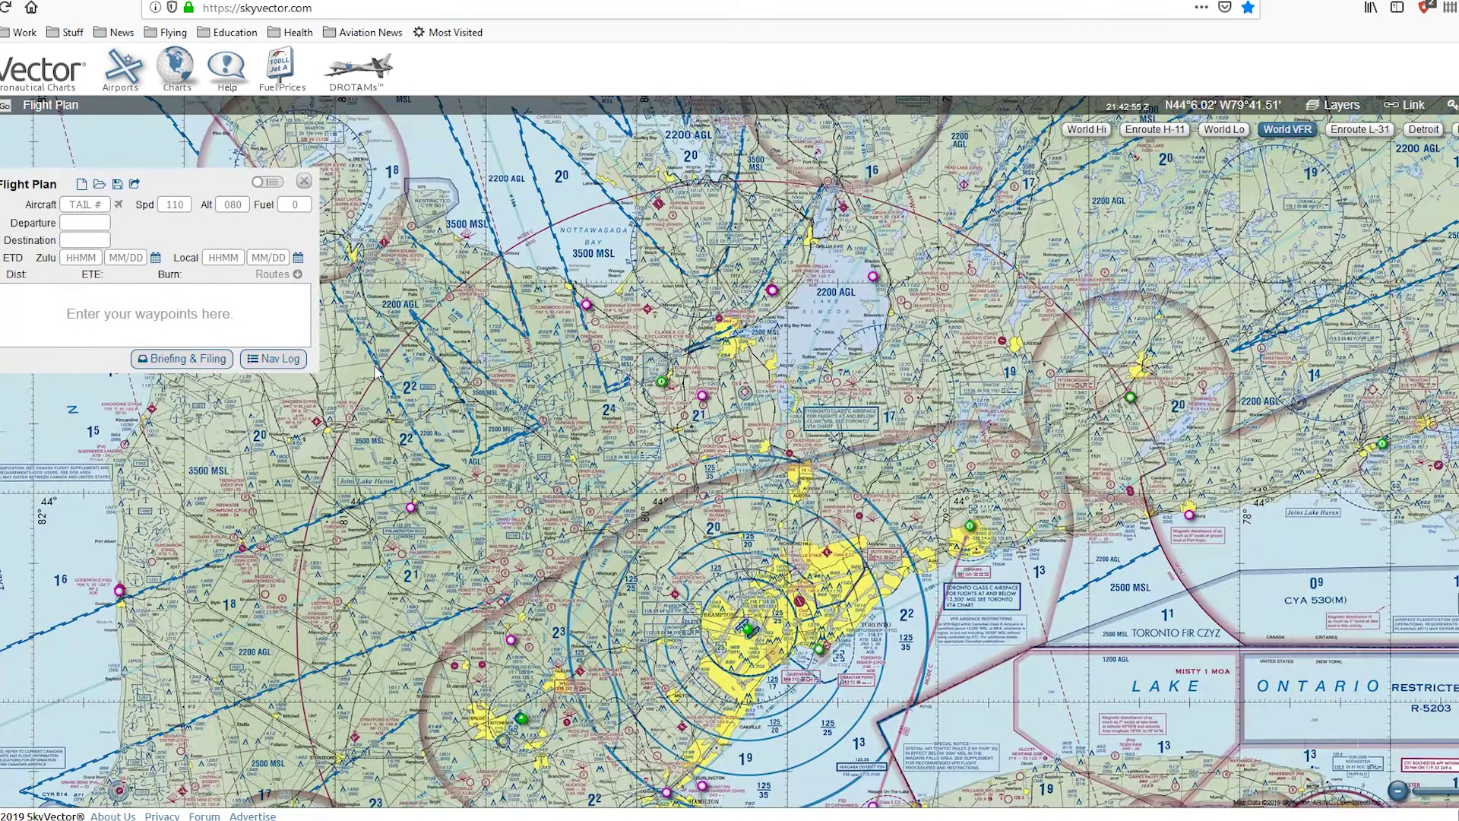
drag(377, 372, 391, 443)
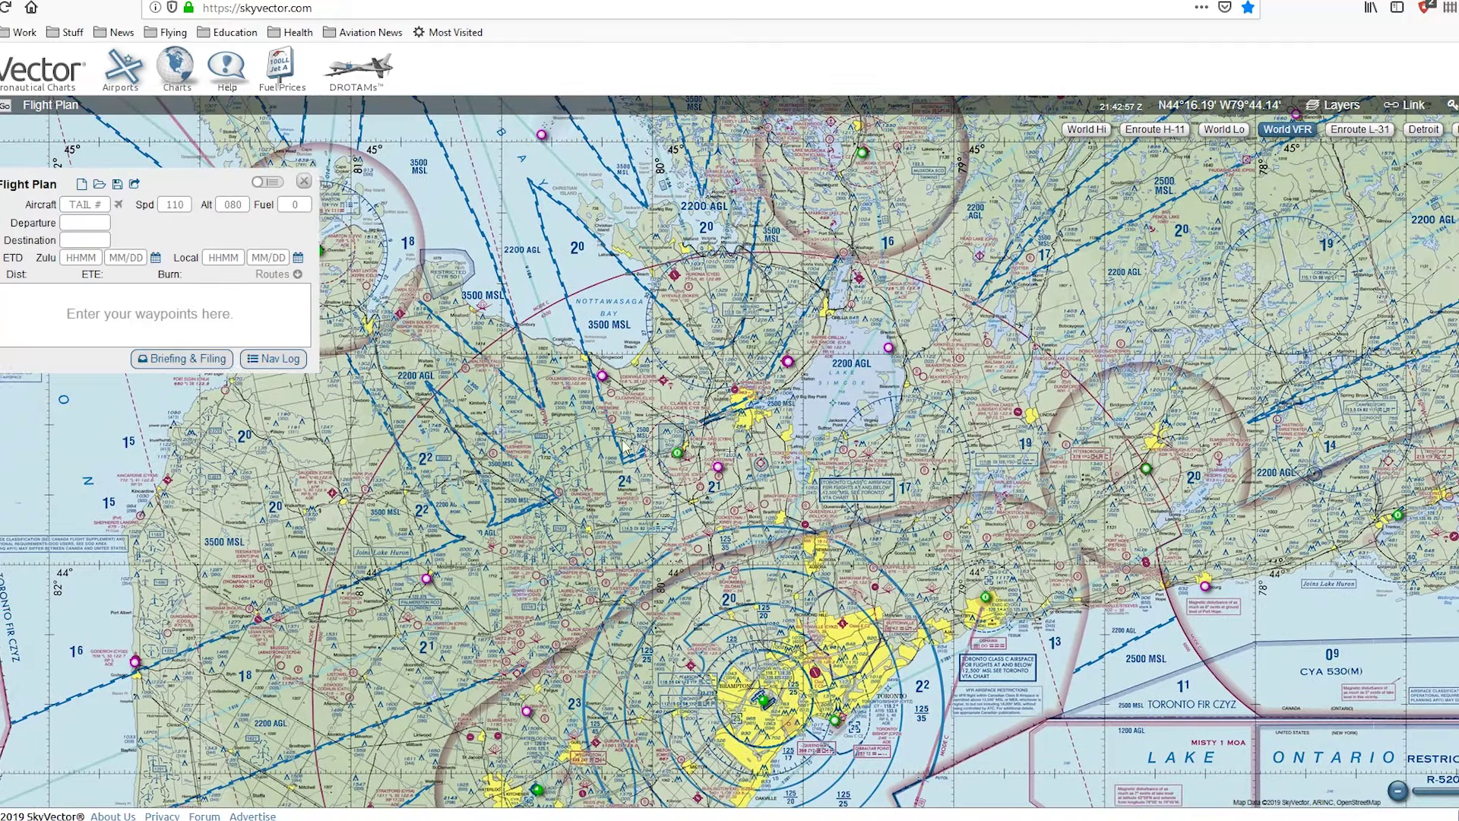
Set Collingwood (CNY3) as the flight plan's departure airport from its location on the World VFR chart
drag(624, 447, 678, 308)
scroll(619, 240, up, 1)
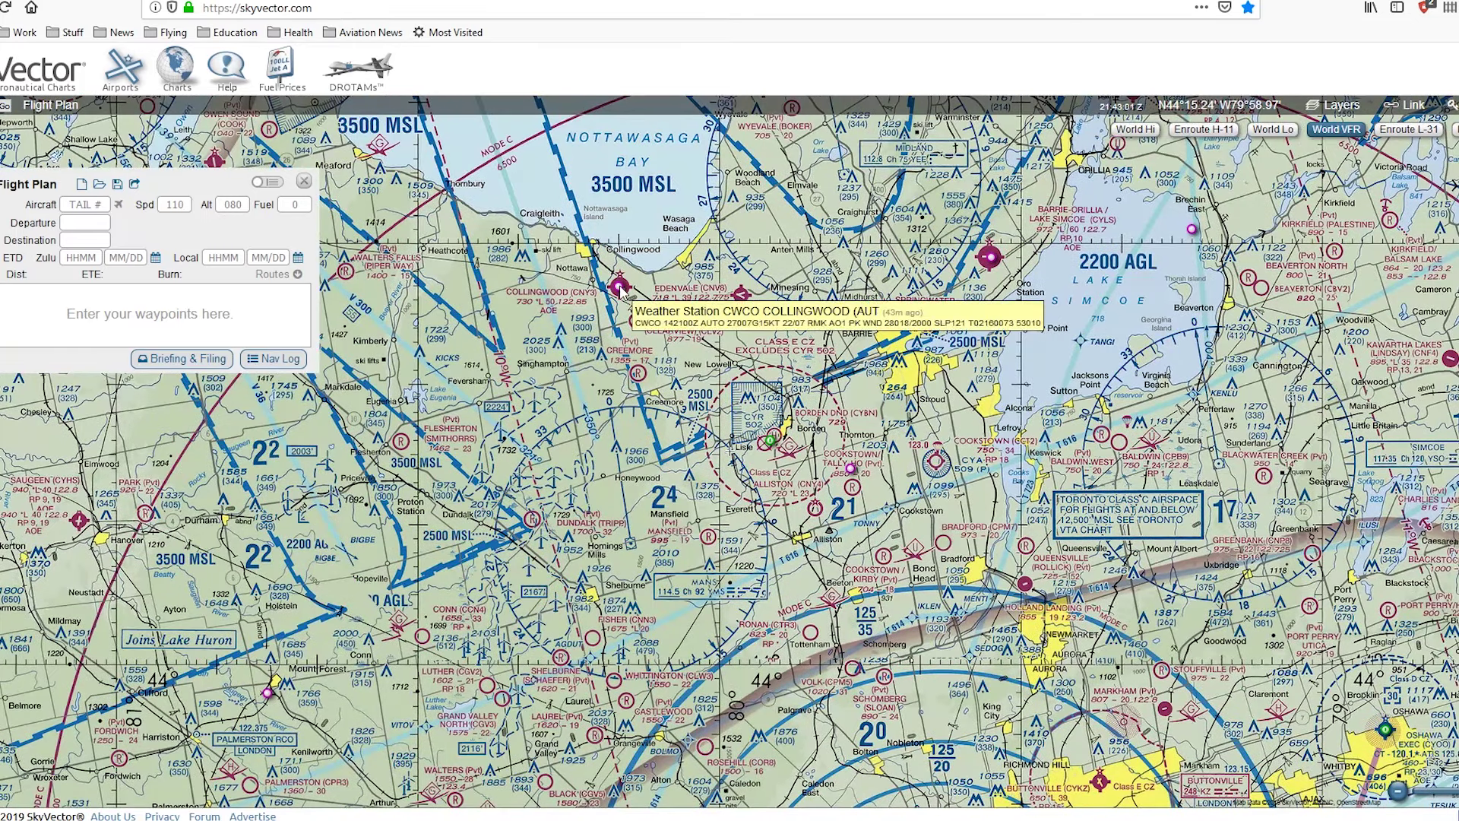
click(620, 289)
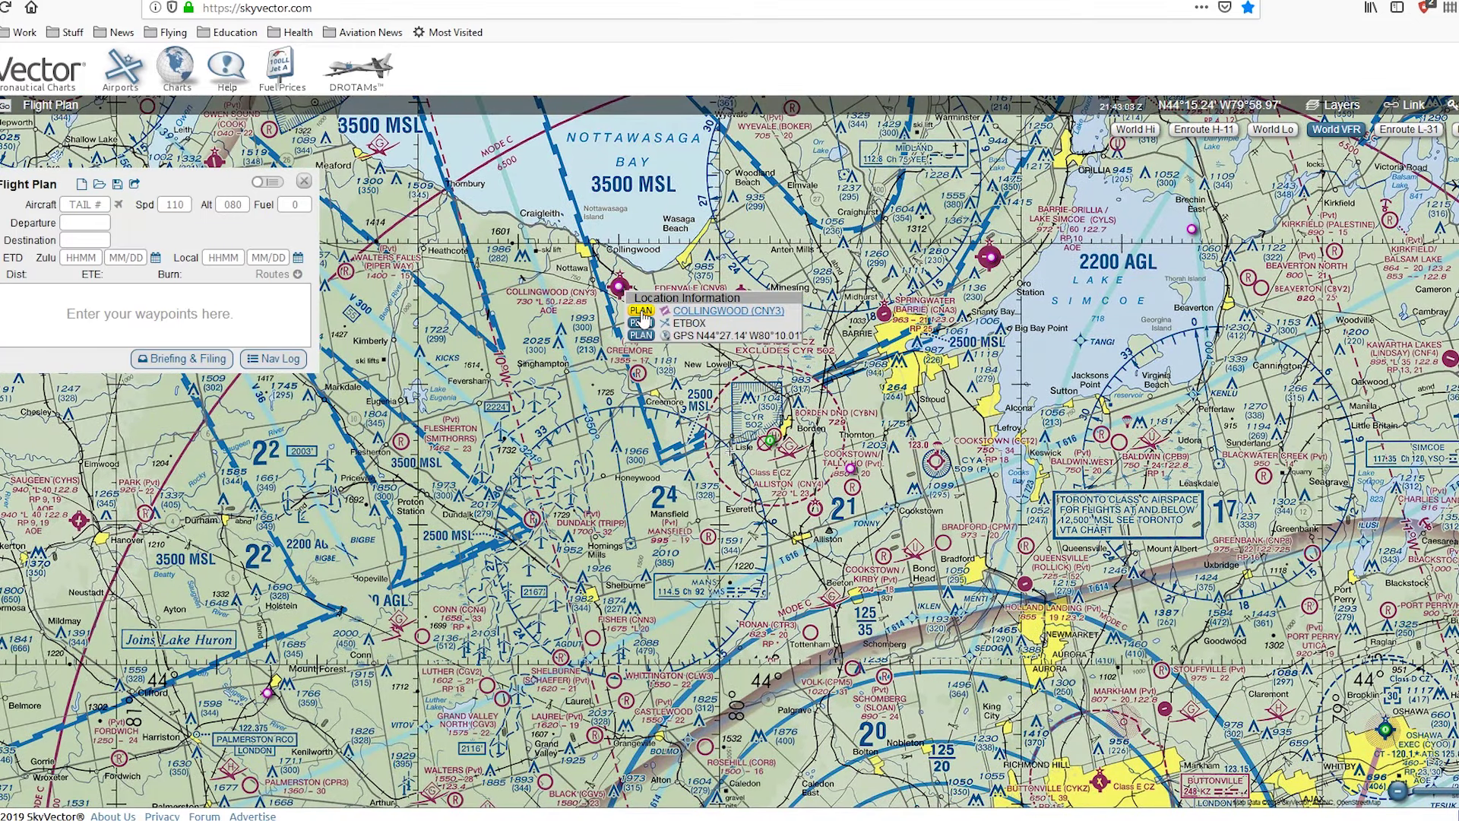
click(642, 313)
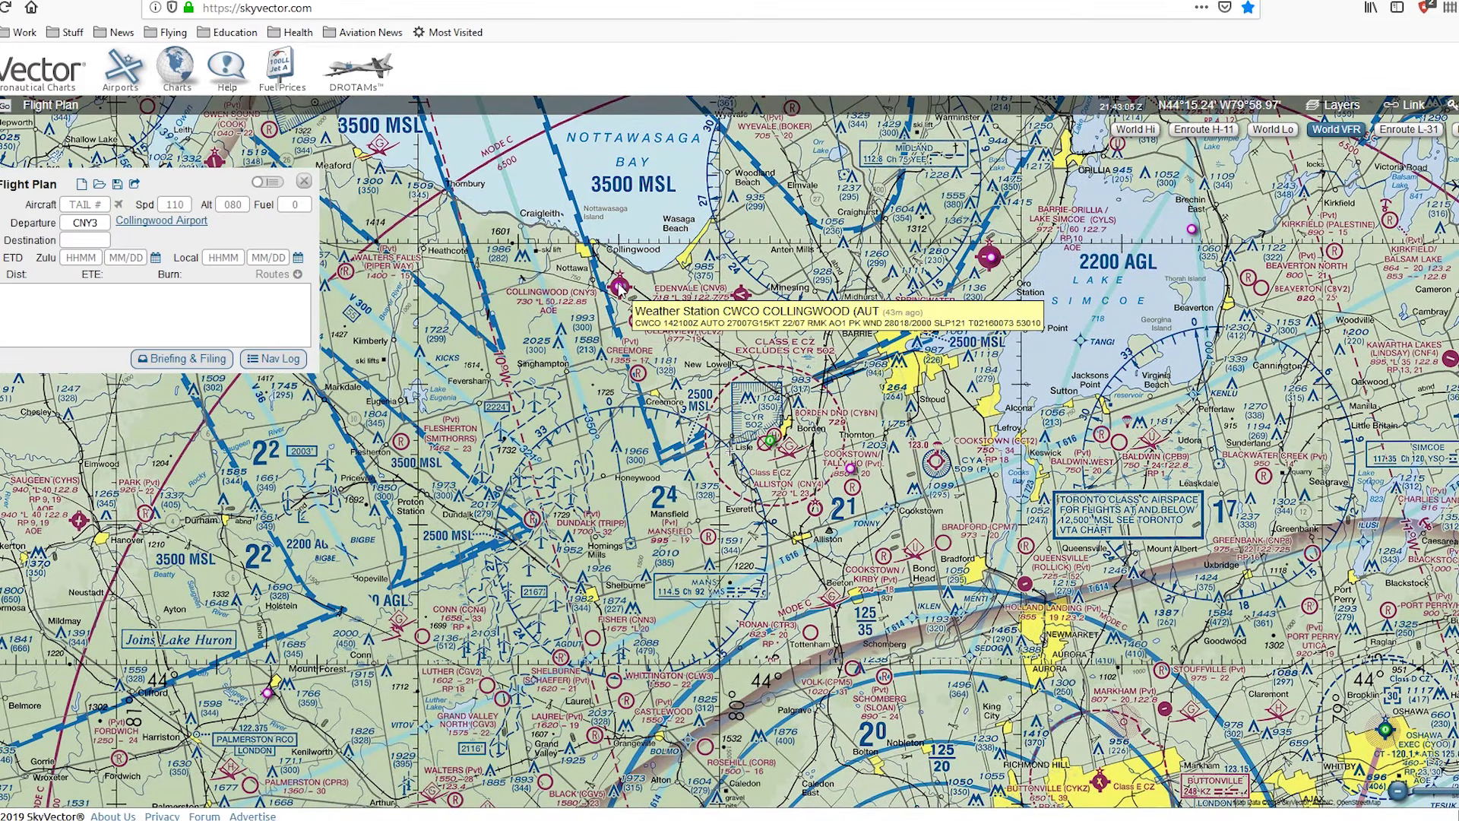
Add the MANS navaid (114.50 YMS), south of Collingwood, to the flight plan as the first waypoint
drag(415, 754, 428, 672)
drag(657, 455, 631, 461)
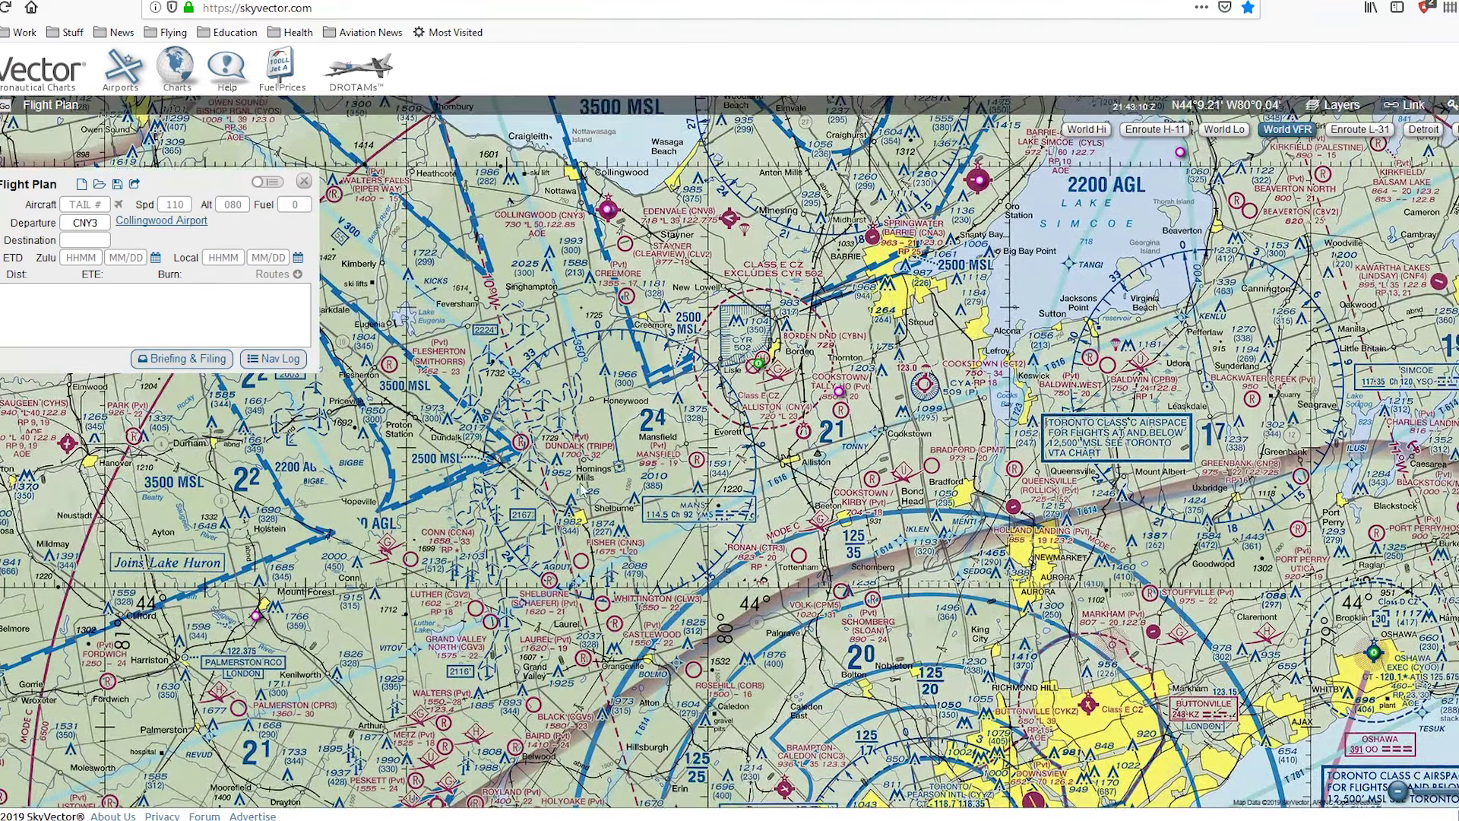
click(620, 477)
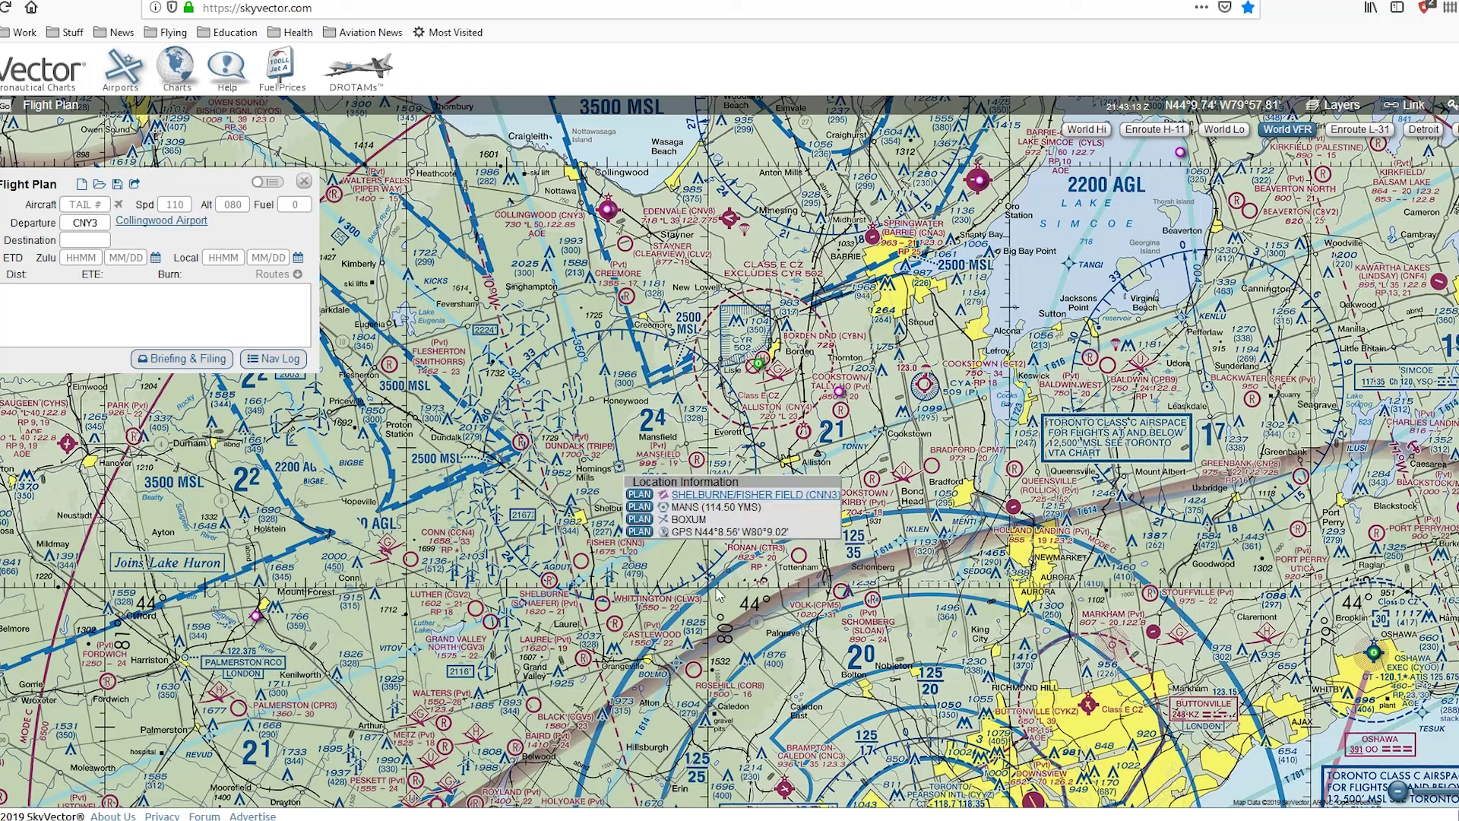
click(641, 506)
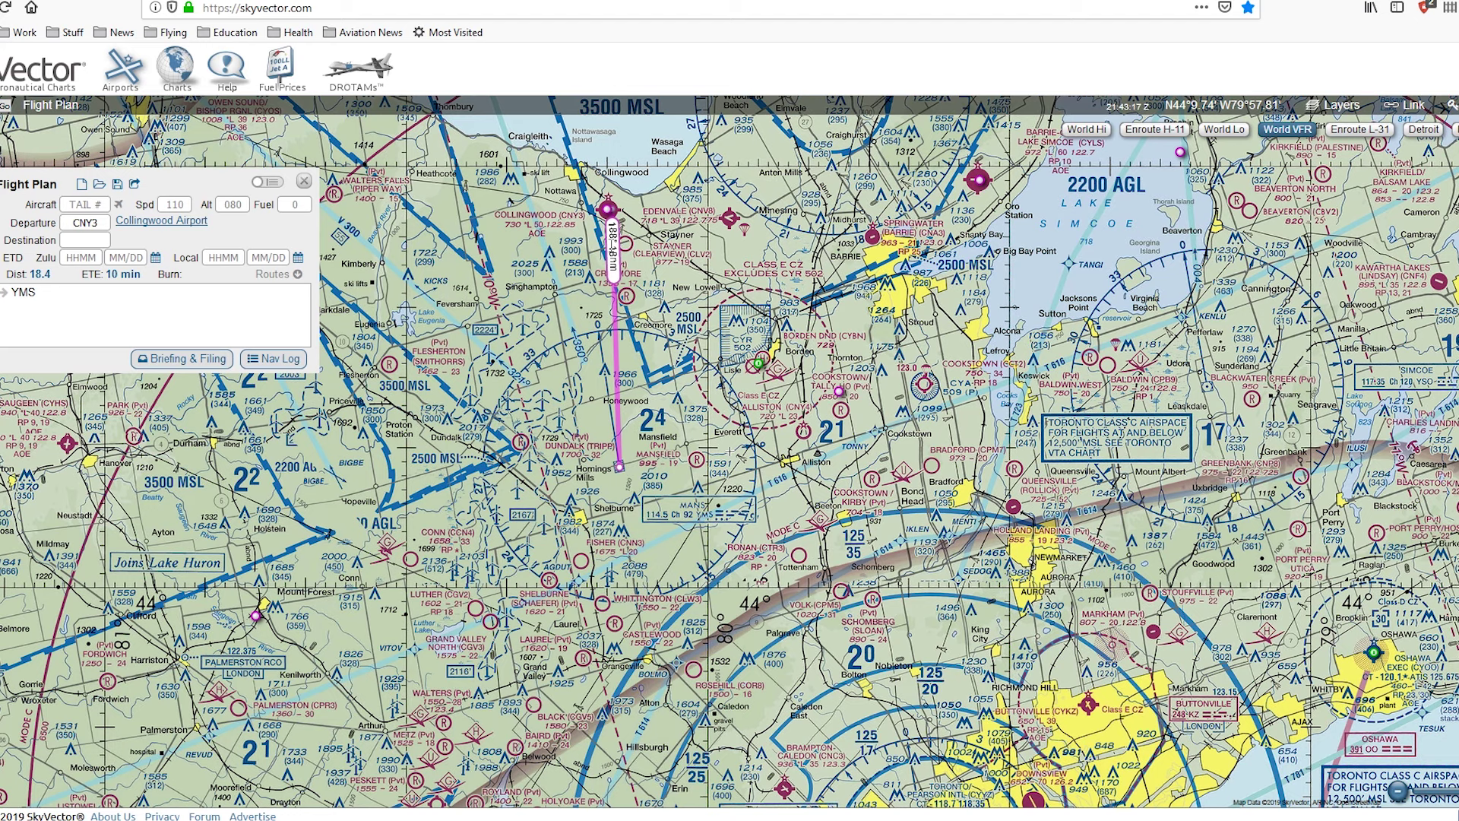
Add the GPS position N43°22.32' W81°0.02' at Stratford to the route as the waypoint following YMS
drag(484, 501, 601, 334)
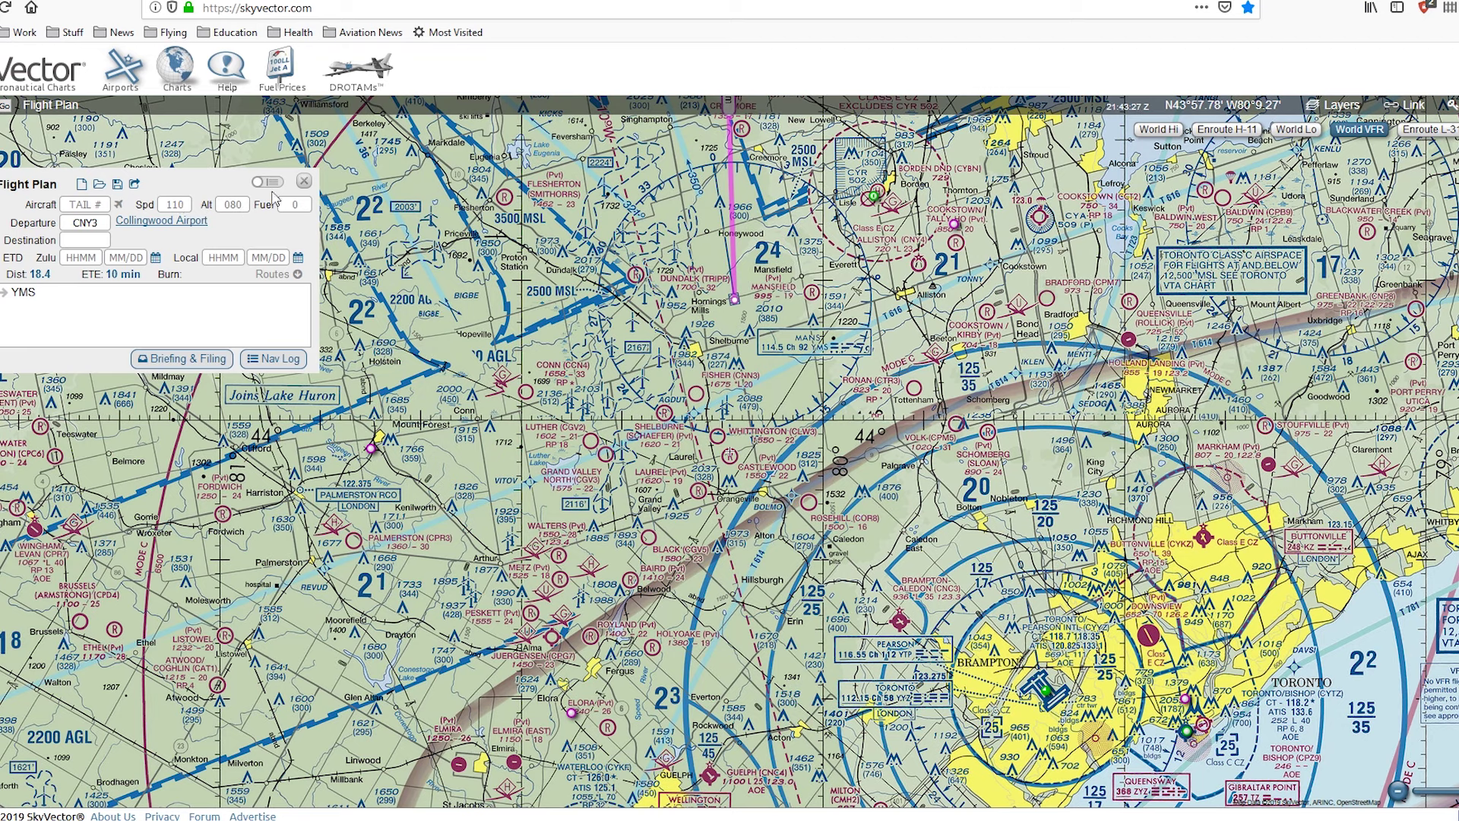
key(Down)
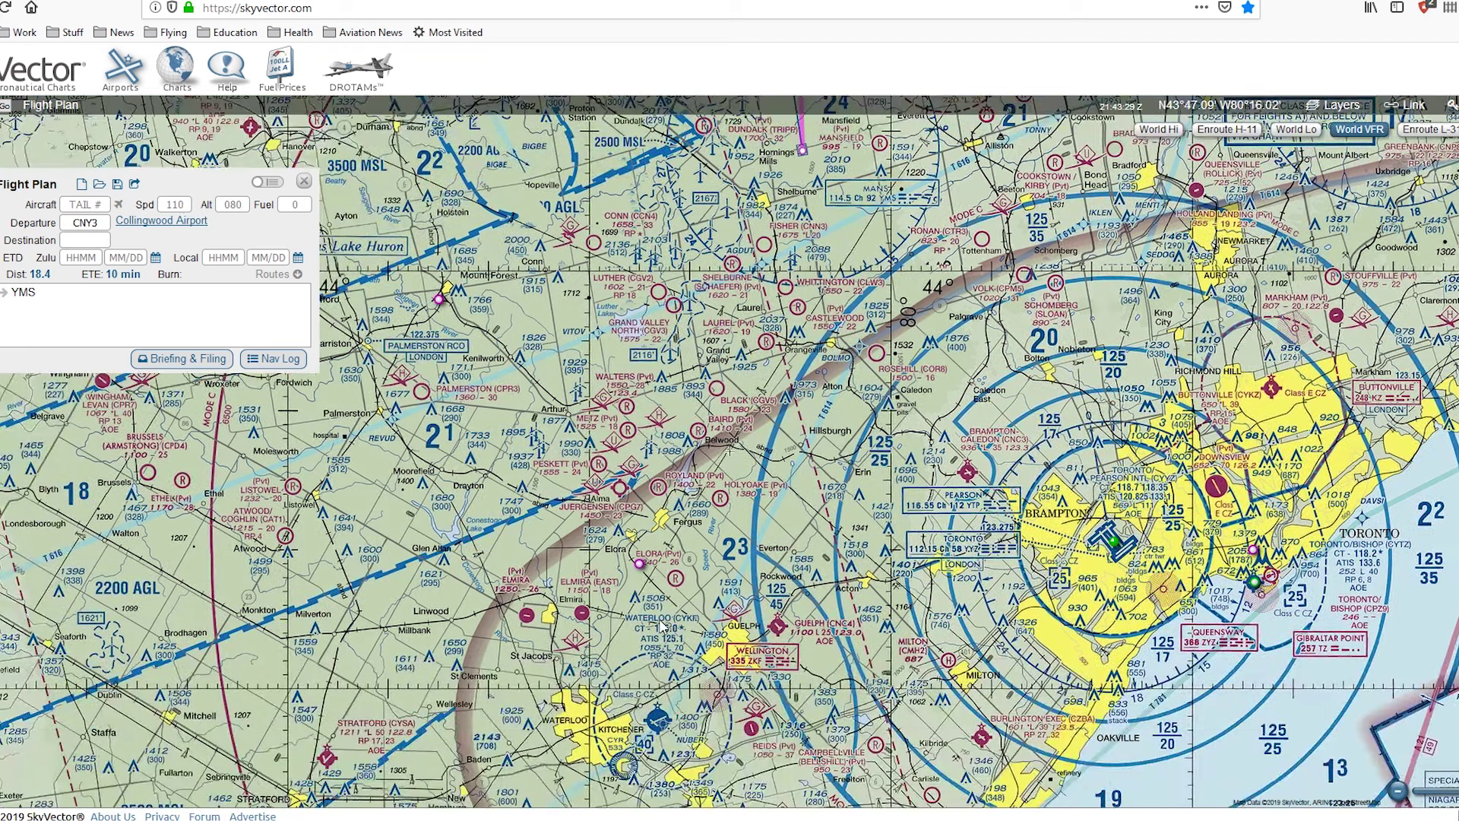
key(Down)
key(Down)
key(Left)
key(Down)
key(Left)
key(Down)
key(Left)
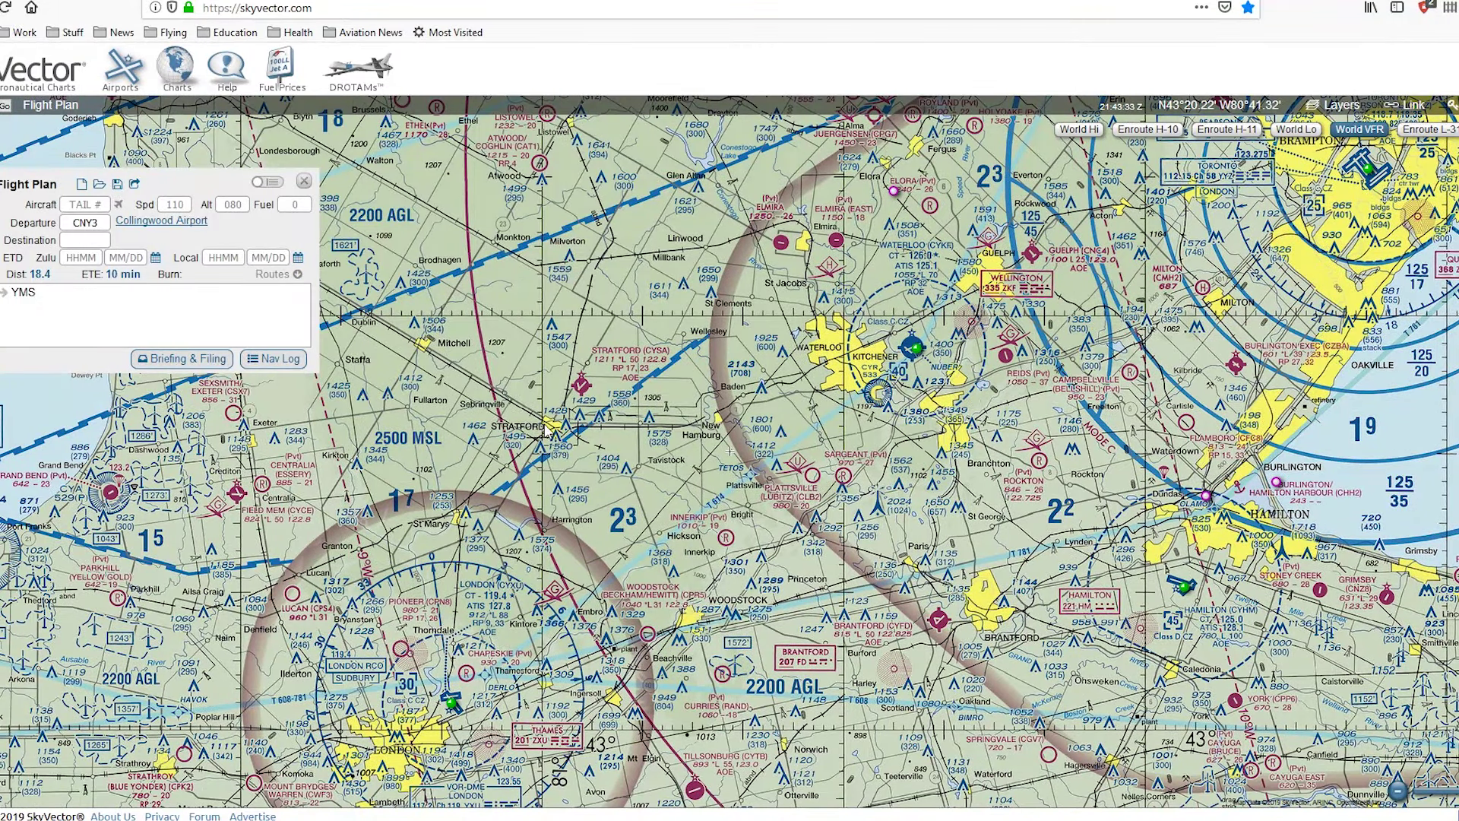
click(545, 430)
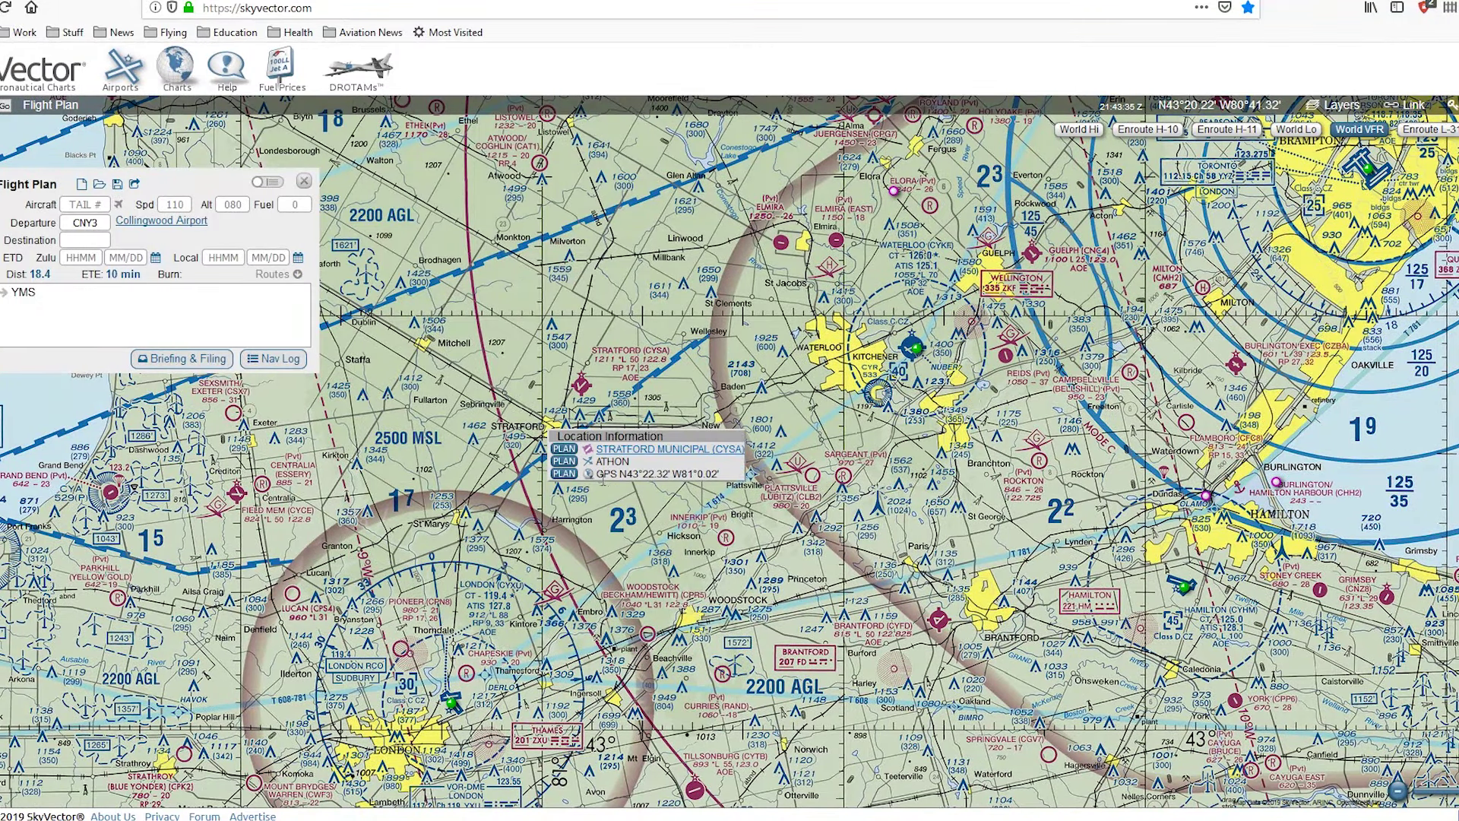
click(563, 473)
Set London (CYXU) as the flight plan's destination airport from its location on the chart
drag(545, 421, 553, 424)
drag(554, 541, 657, 320)
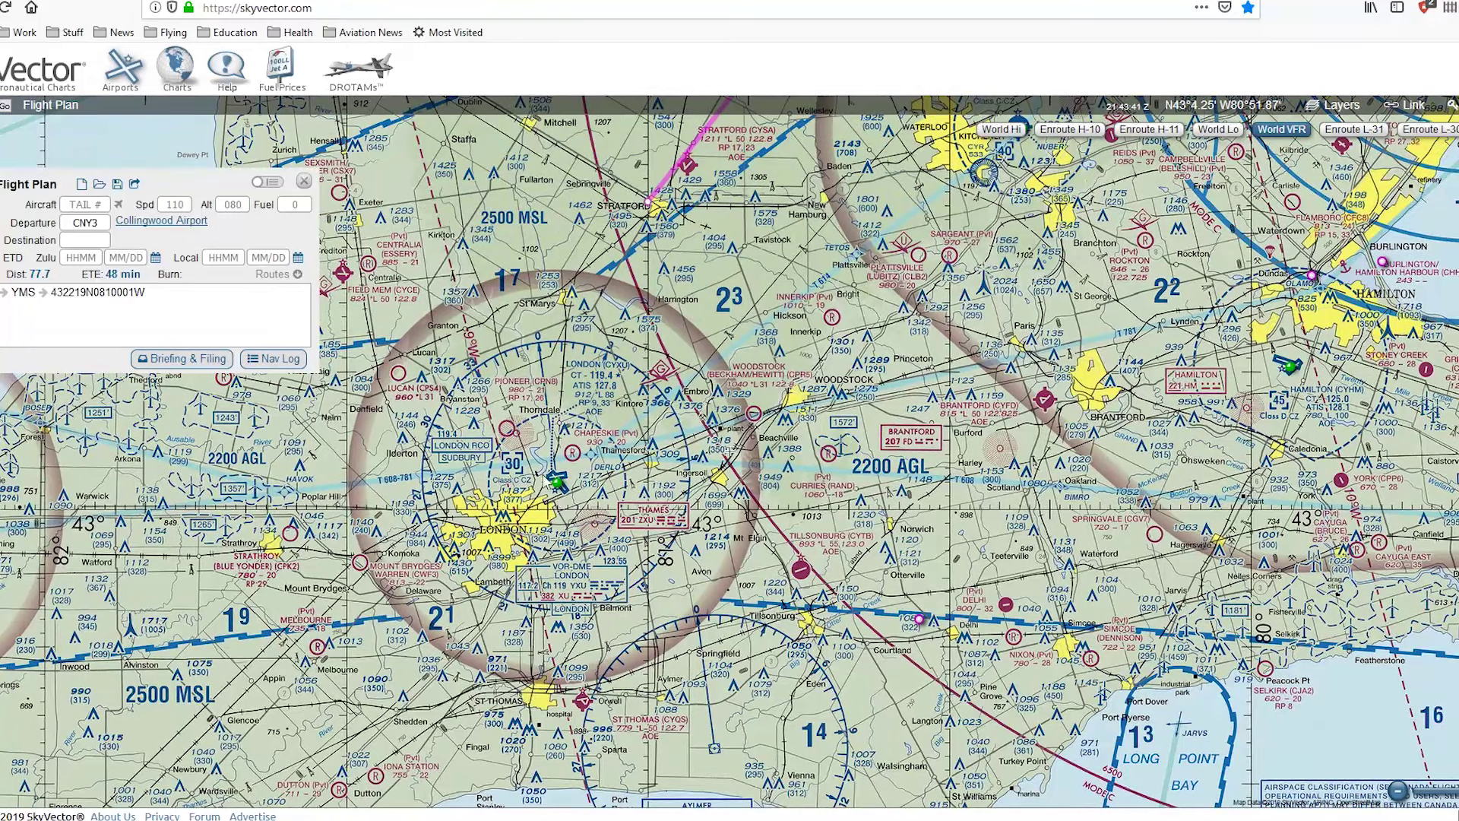
click(558, 483)
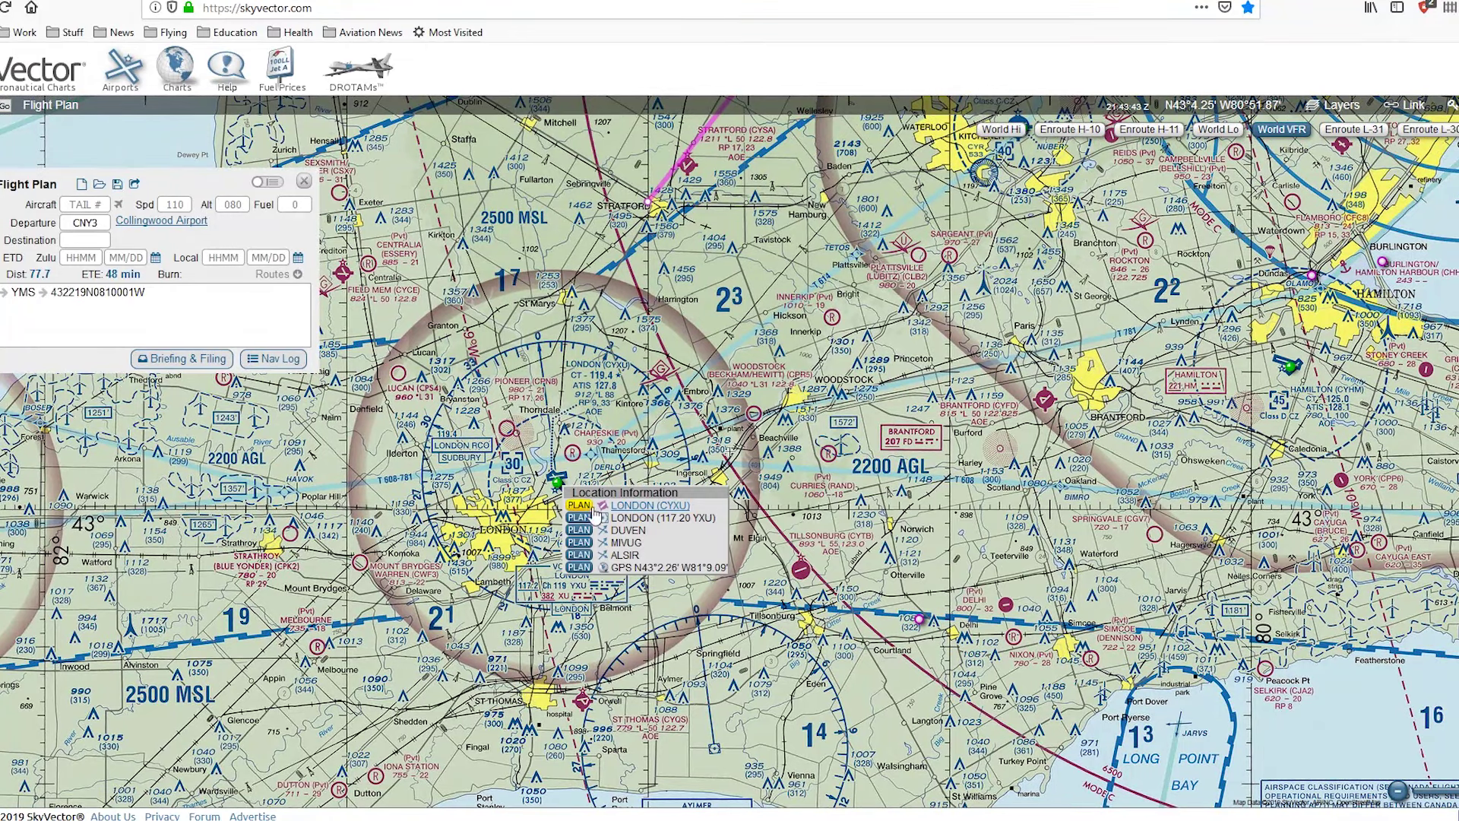
click(579, 505)
Review the complete plotted route from Collingwood through YMS and Stratford to London, Ontario, with its leg headings and distances
scroll(793, 438, down, 1)
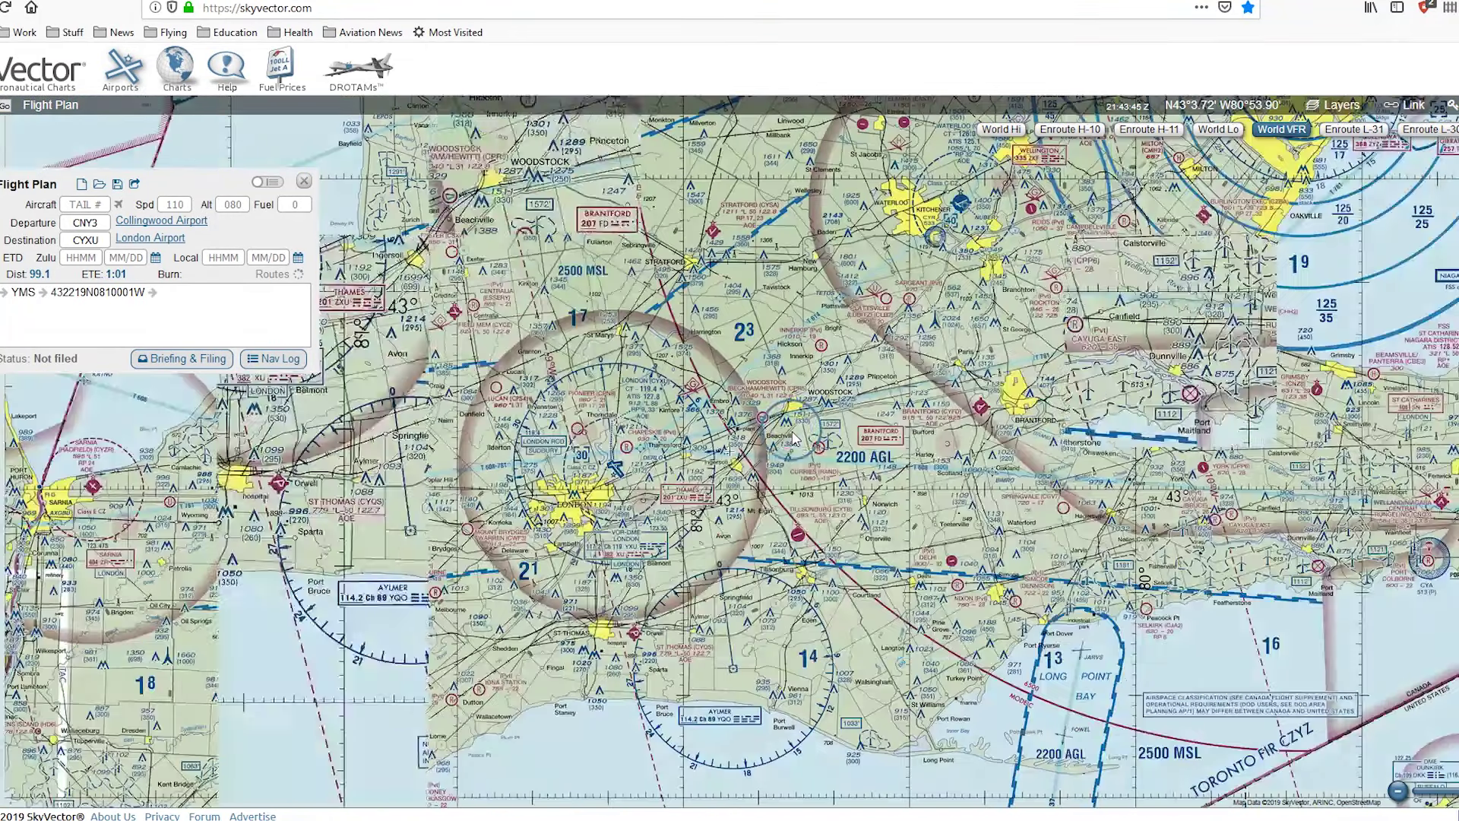
drag(887, 346, 697, 631)
scroll(756, 518, down, 1)
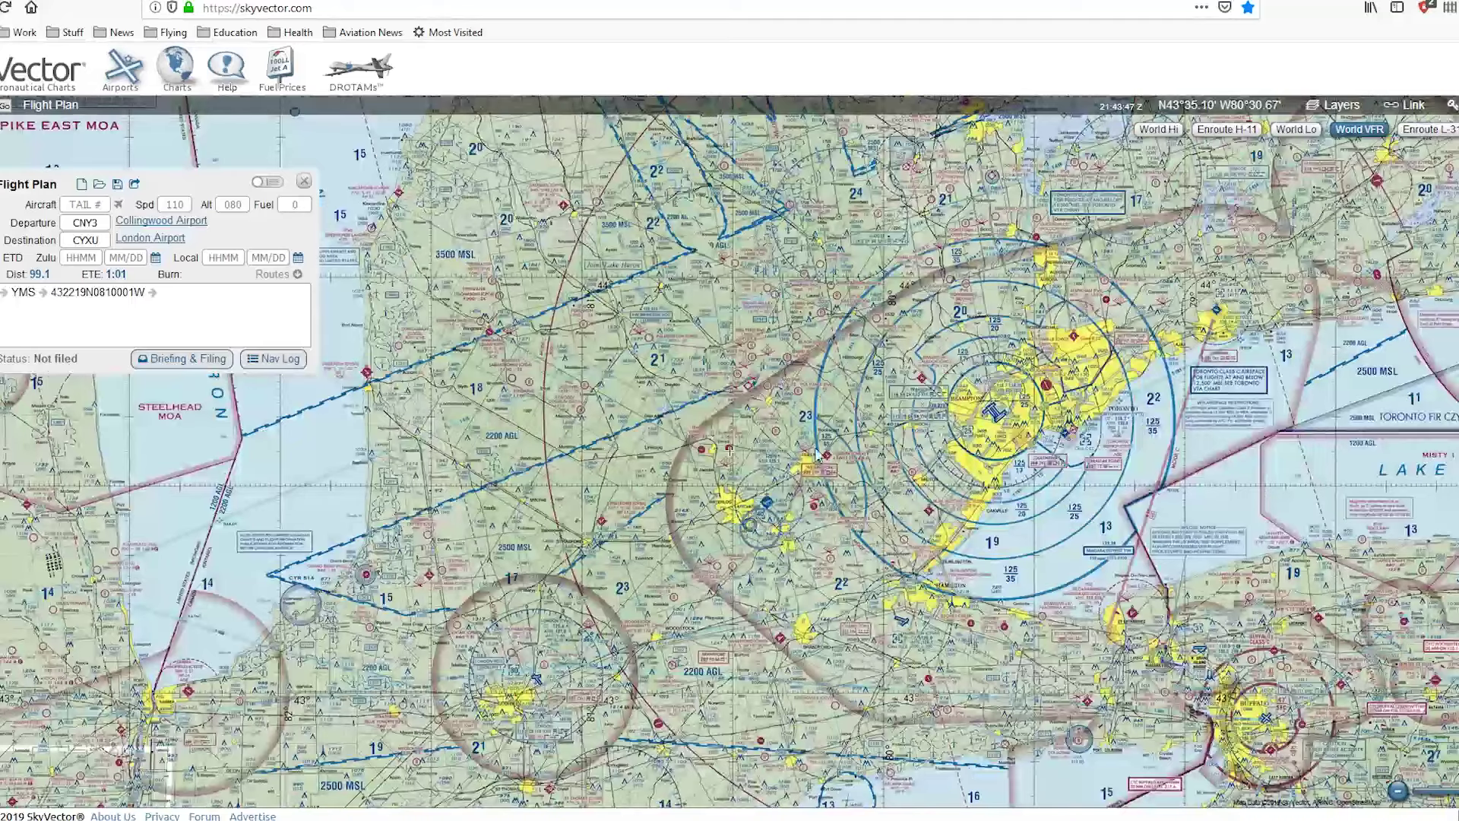
drag(867, 410, 830, 493)
scroll(806, 452, down, 1)
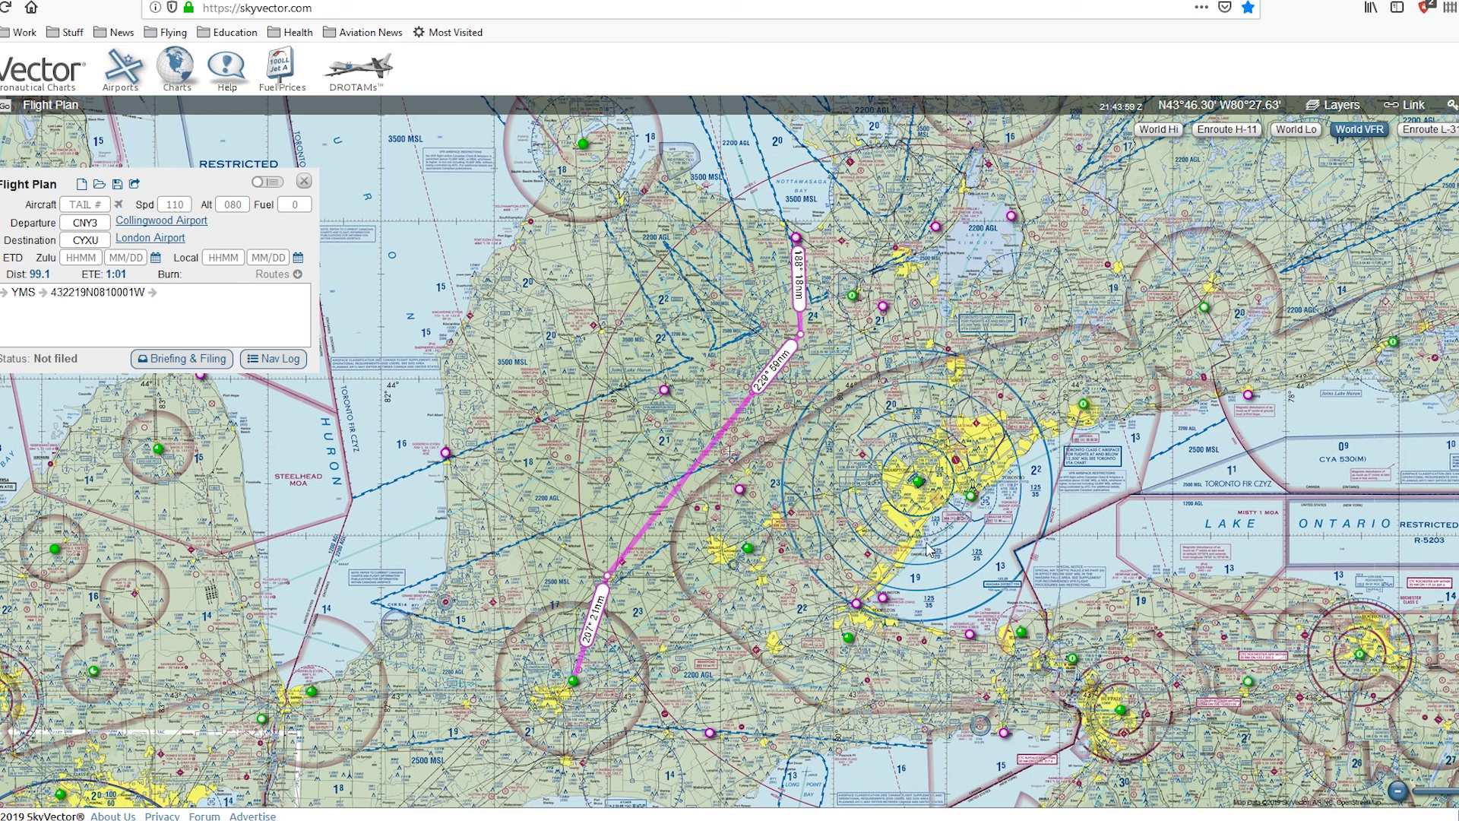
drag(934, 541, 940, 441)
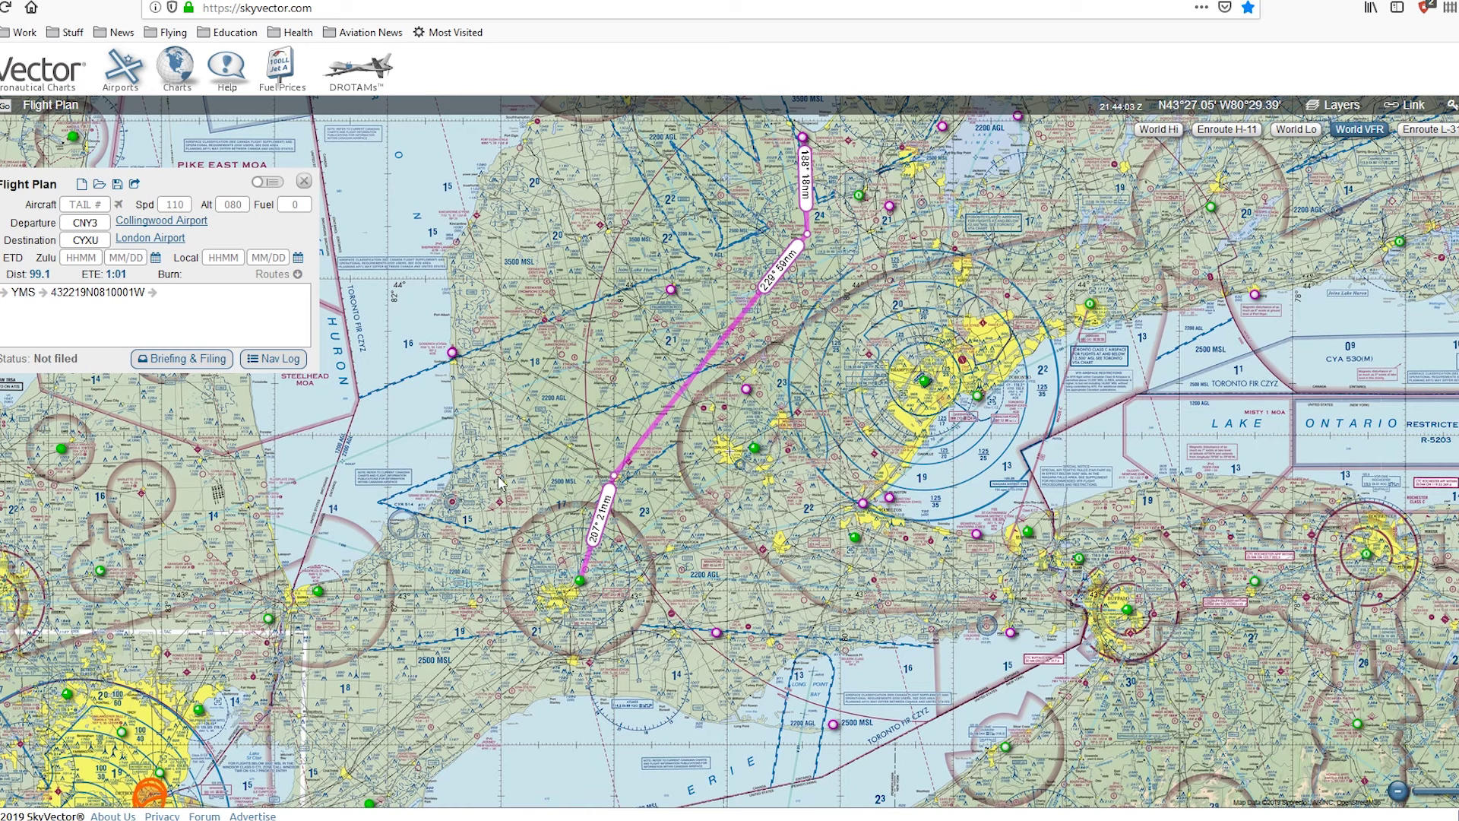
click(295, 365)
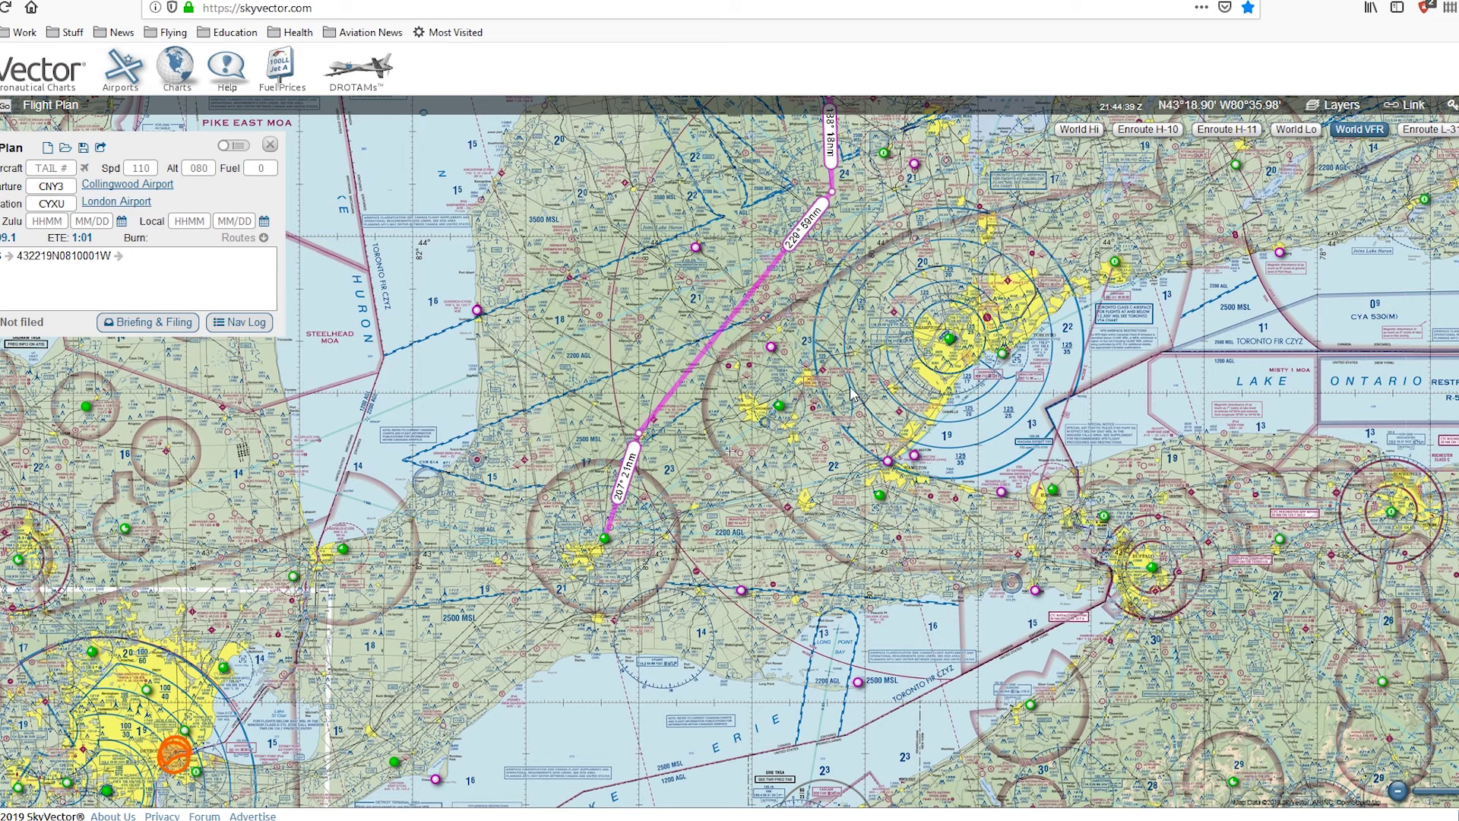
Examine the World VFR chart southwest across Lake Erie and over the Ohio area at several levels of detail
scroll(815, 423, down, 1)
drag(734, 488, 815, 339)
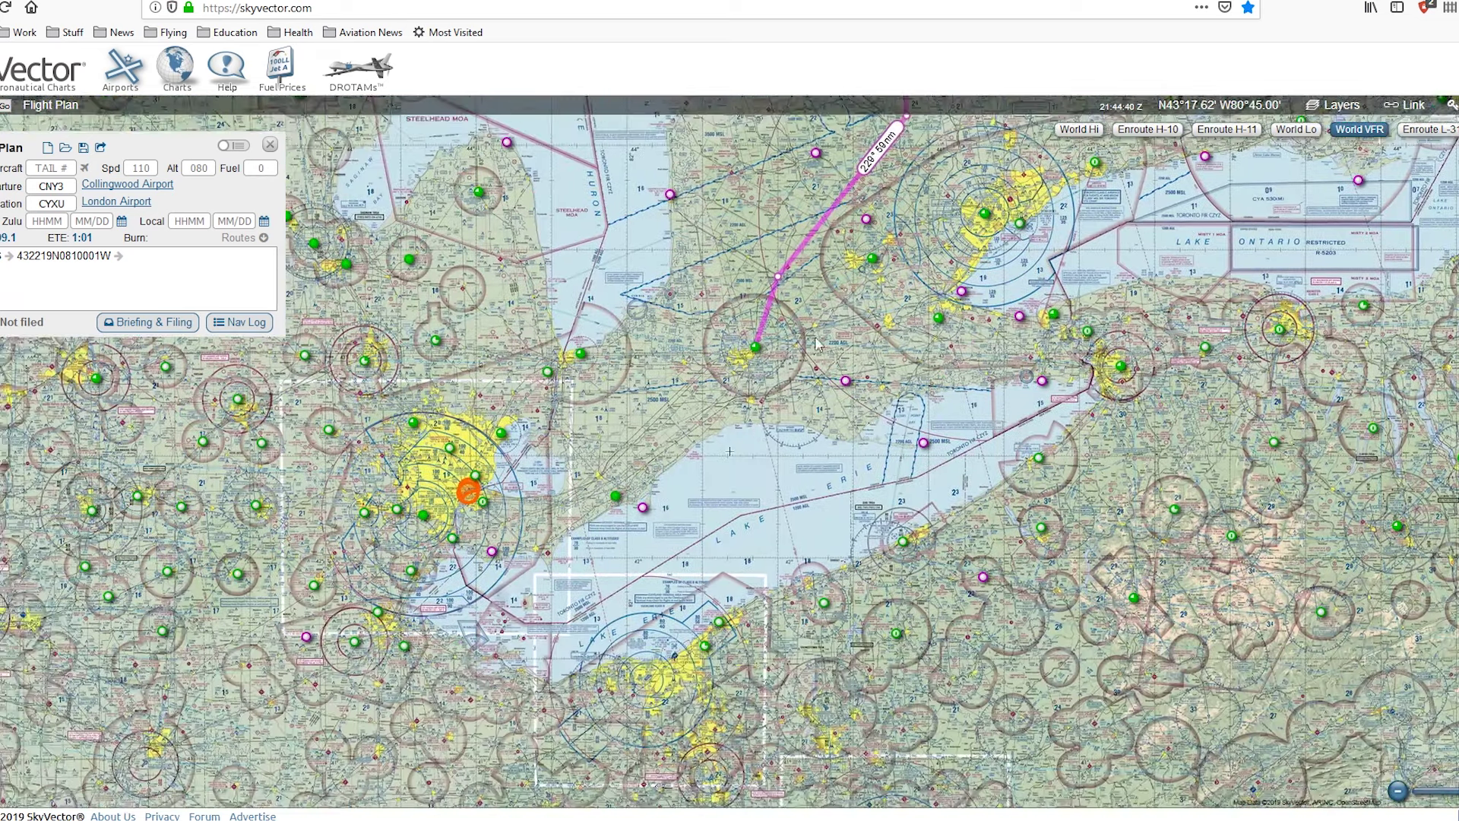
drag(600, 616, 791, 342)
drag(531, 570, 688, 353)
drag(519, 483, 583, 341)
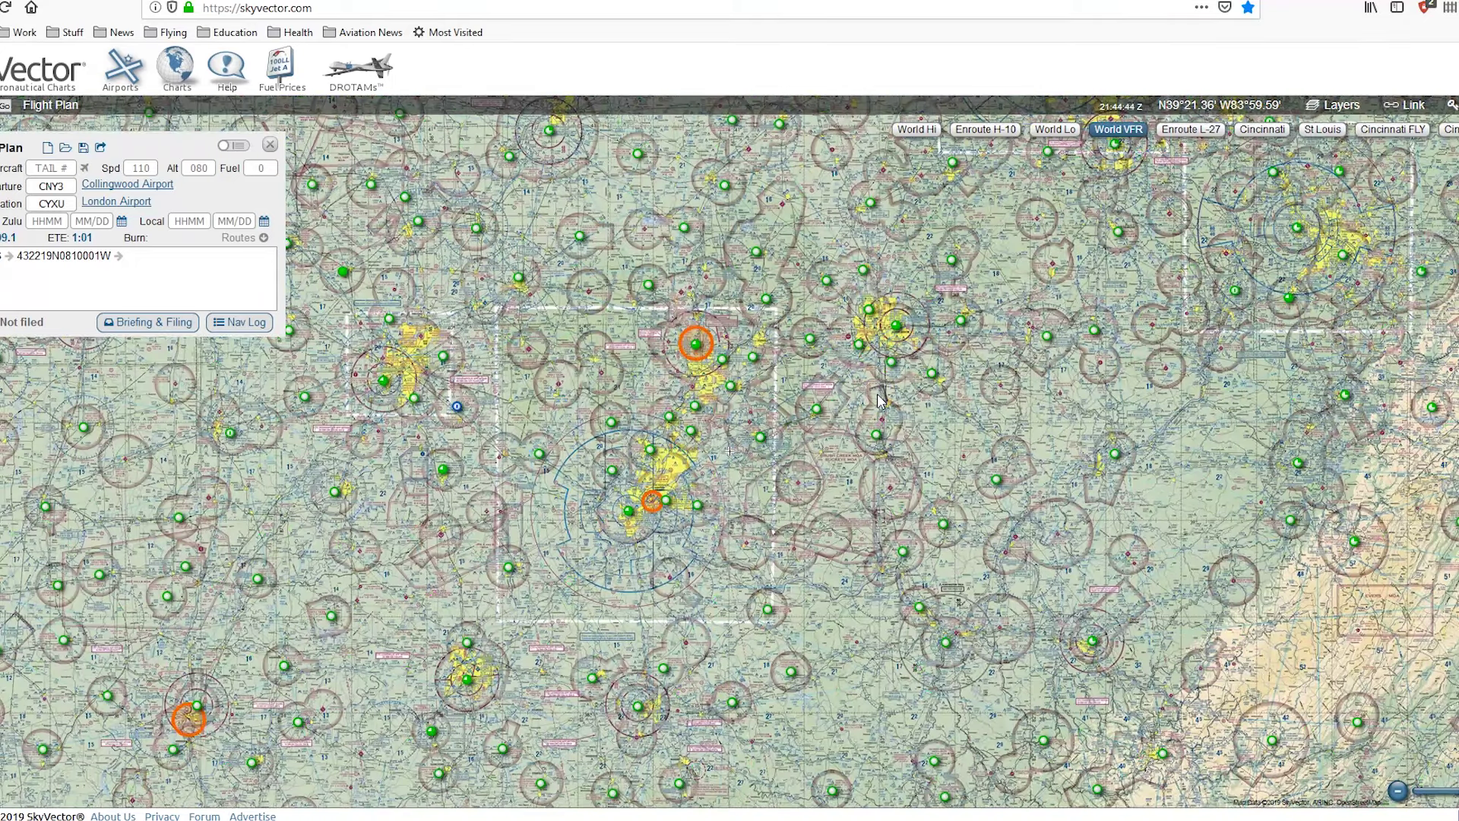
scroll(813, 395, up, 1)
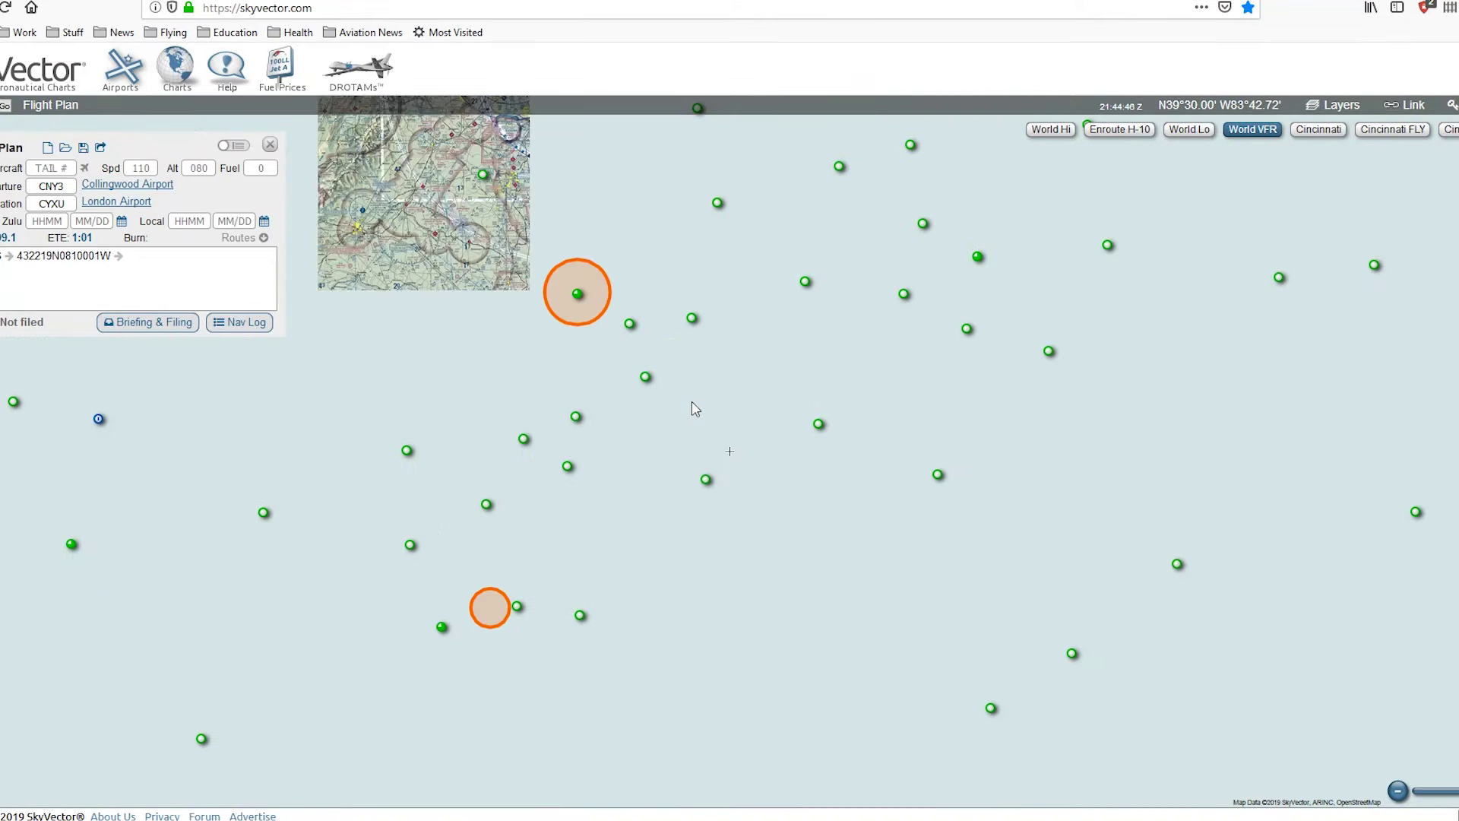
drag(695, 409, 784, 452)
scroll(651, 356, up, 1)
mouse_move(622, 357)
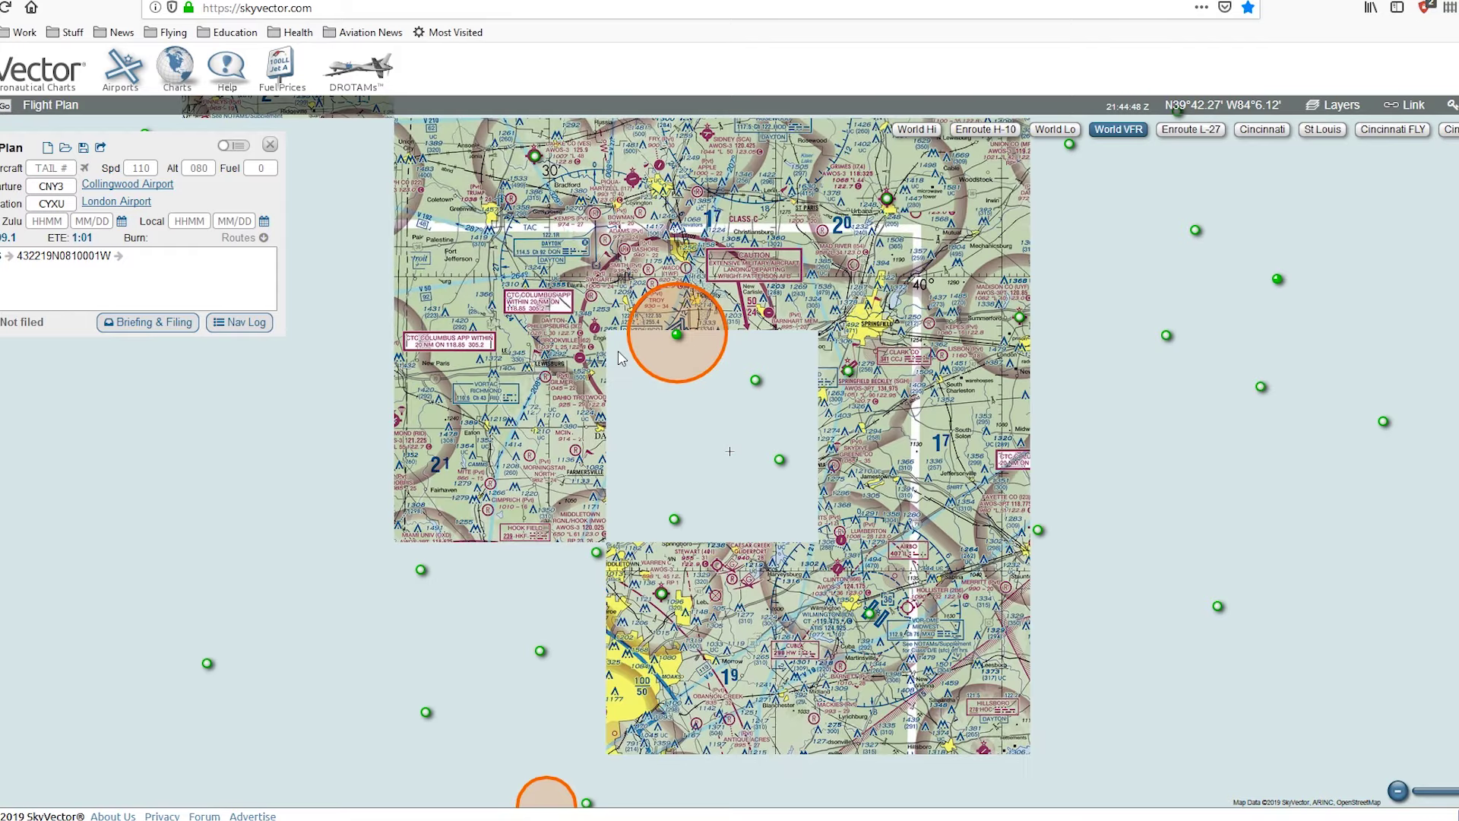
scroll(600, 433, down, 1)
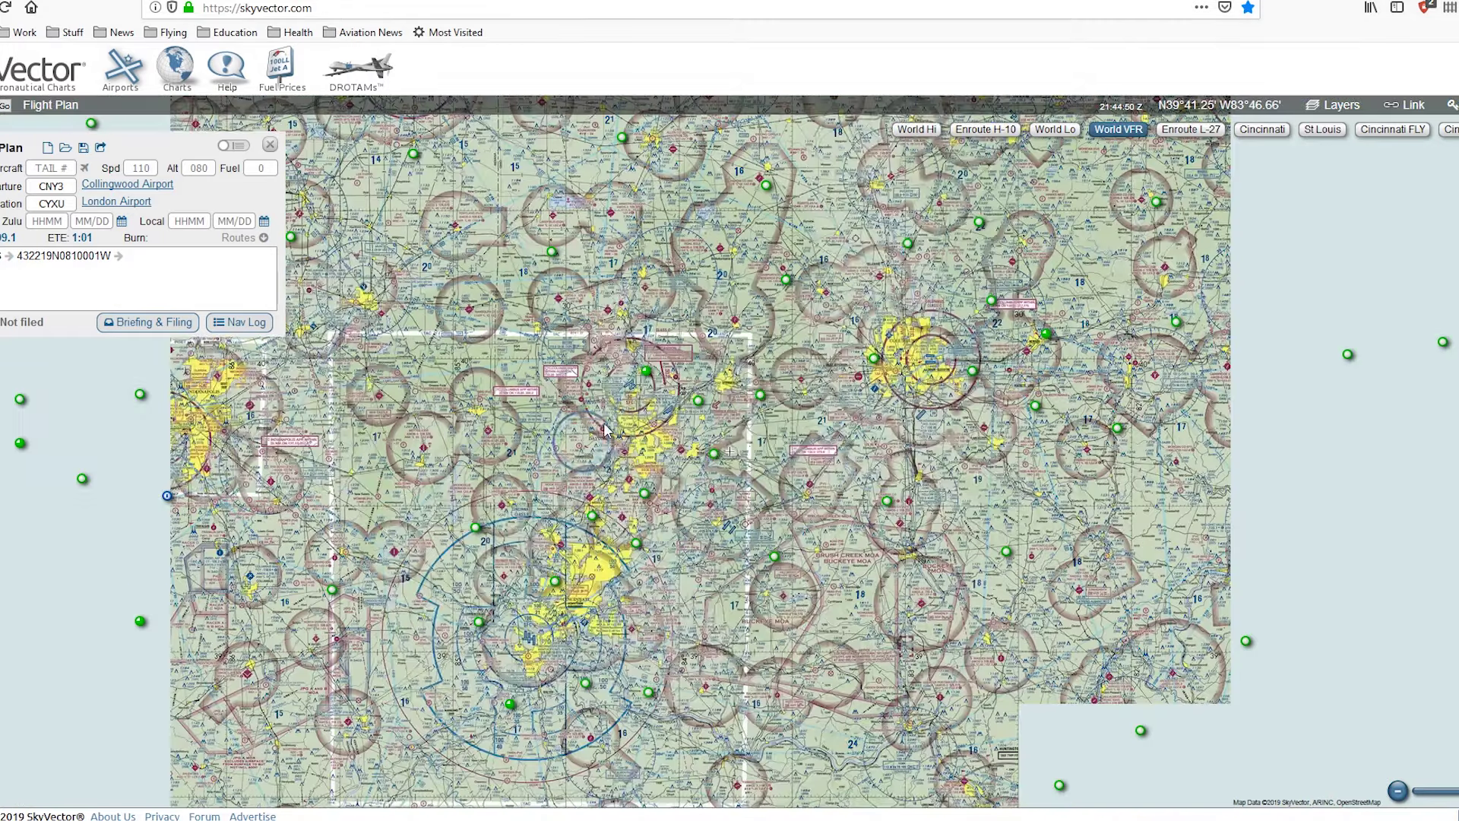
scroll(652, 399, up, 3)
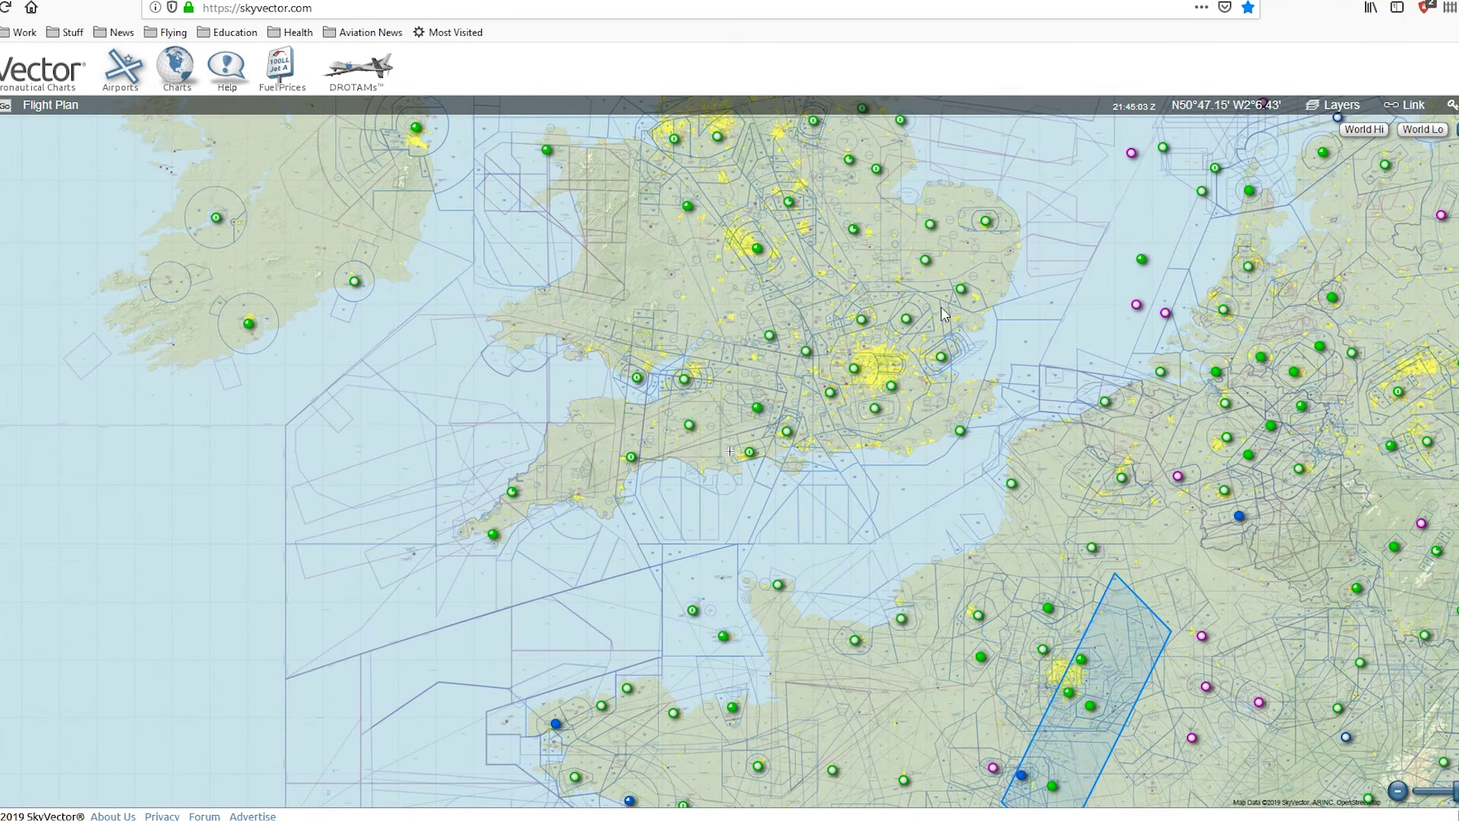
Examine the airspace and airports of southern England in closer detail around London and Gatwick
scroll(646, 486, down, 1)
scroll(639, 501, up, 1)
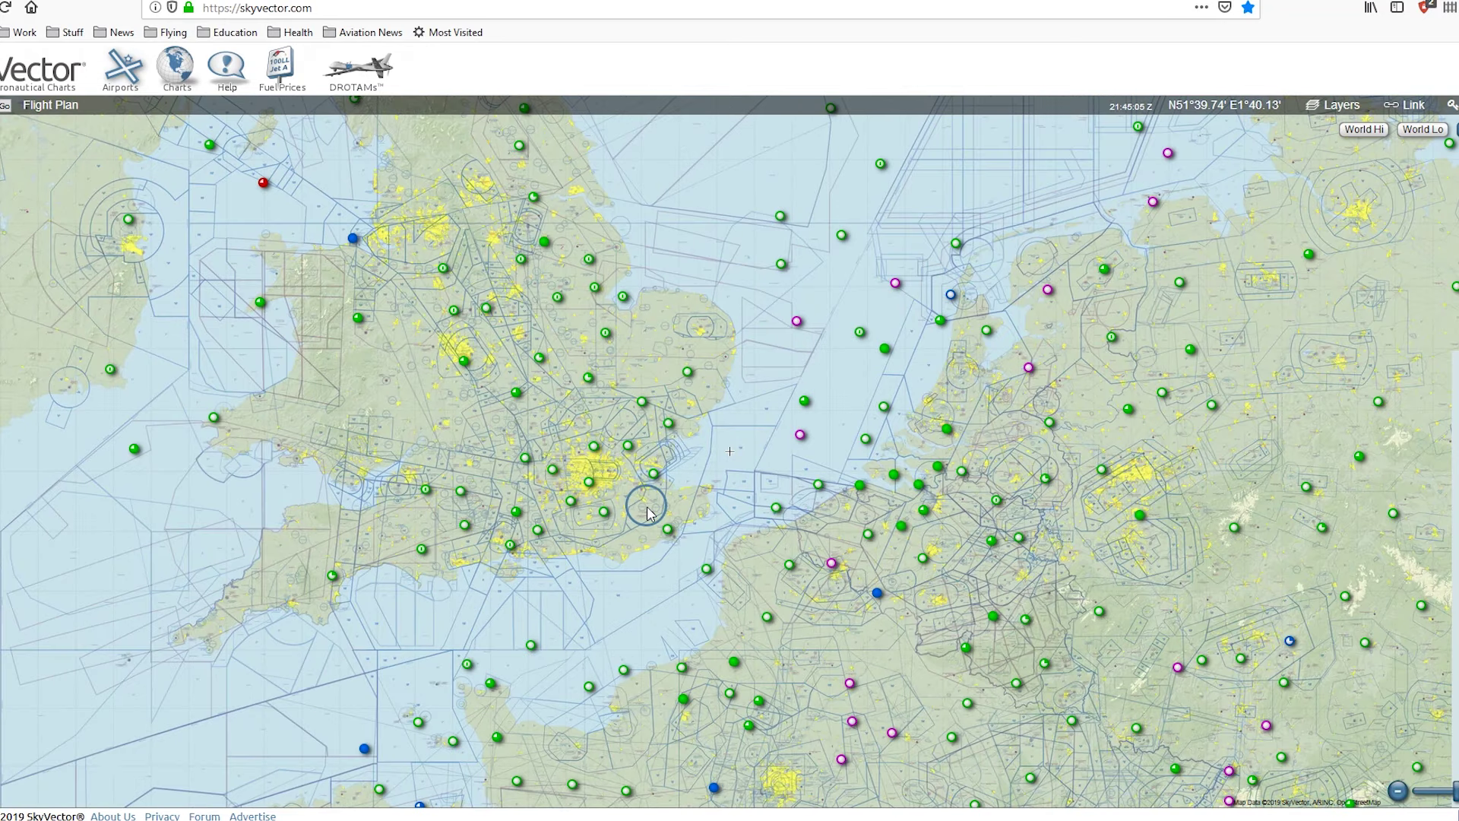
scroll(703, 490, up, 1)
scroll(699, 487, up, 2)
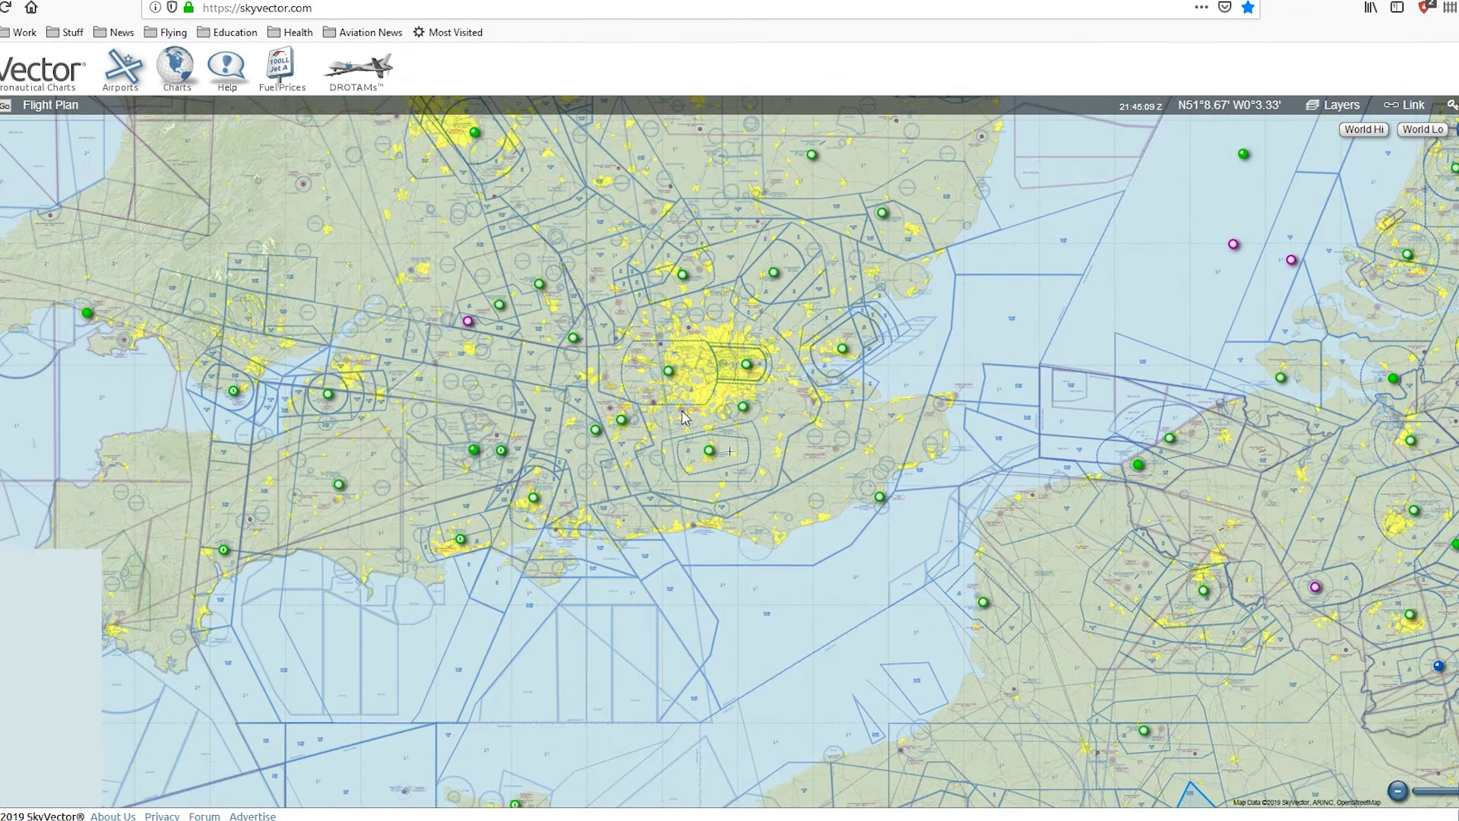
scroll(682, 407, up, 1)
mouse_move(747, 449)
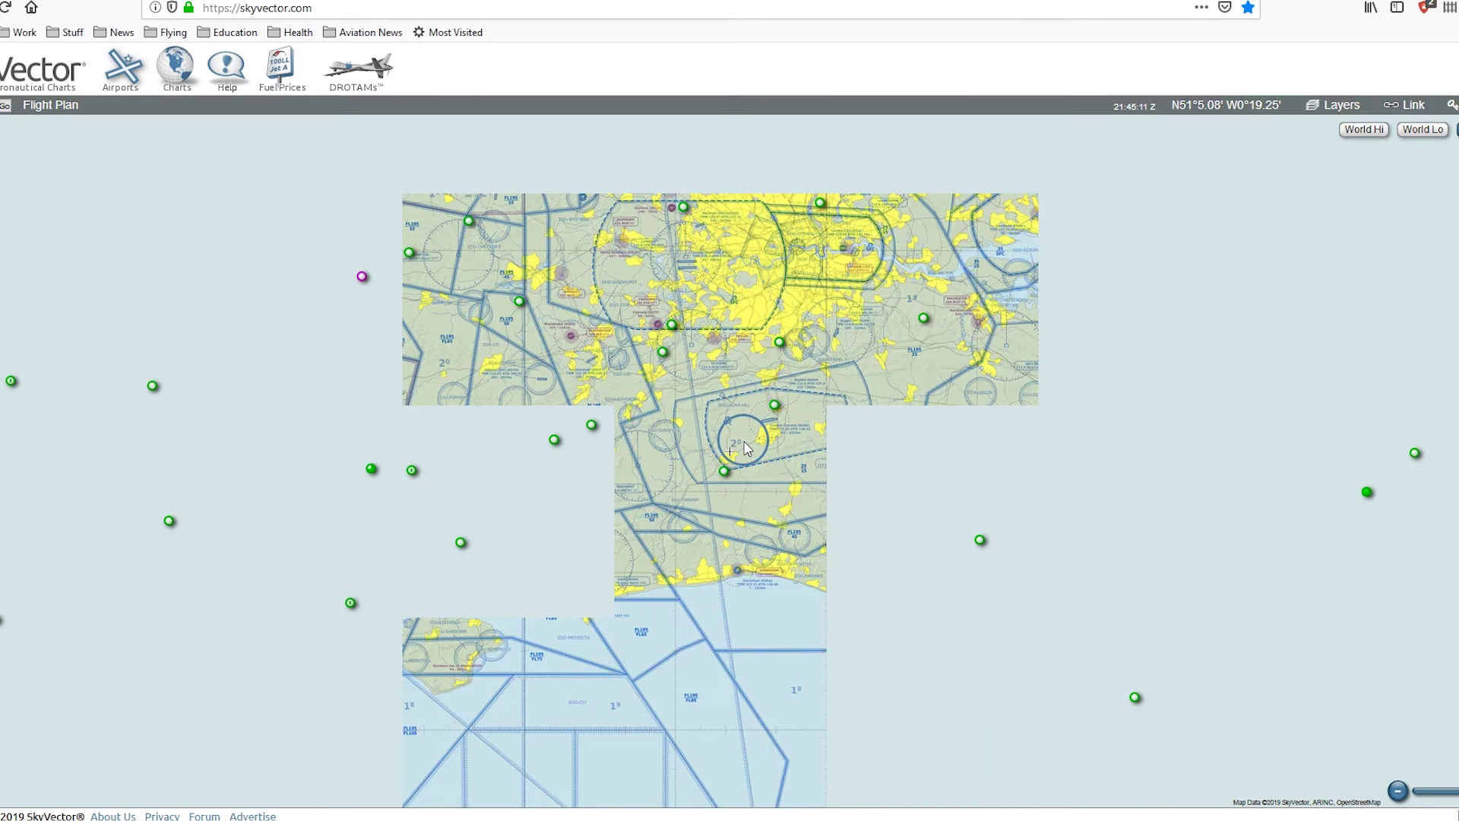
scroll(752, 447, up, 1)
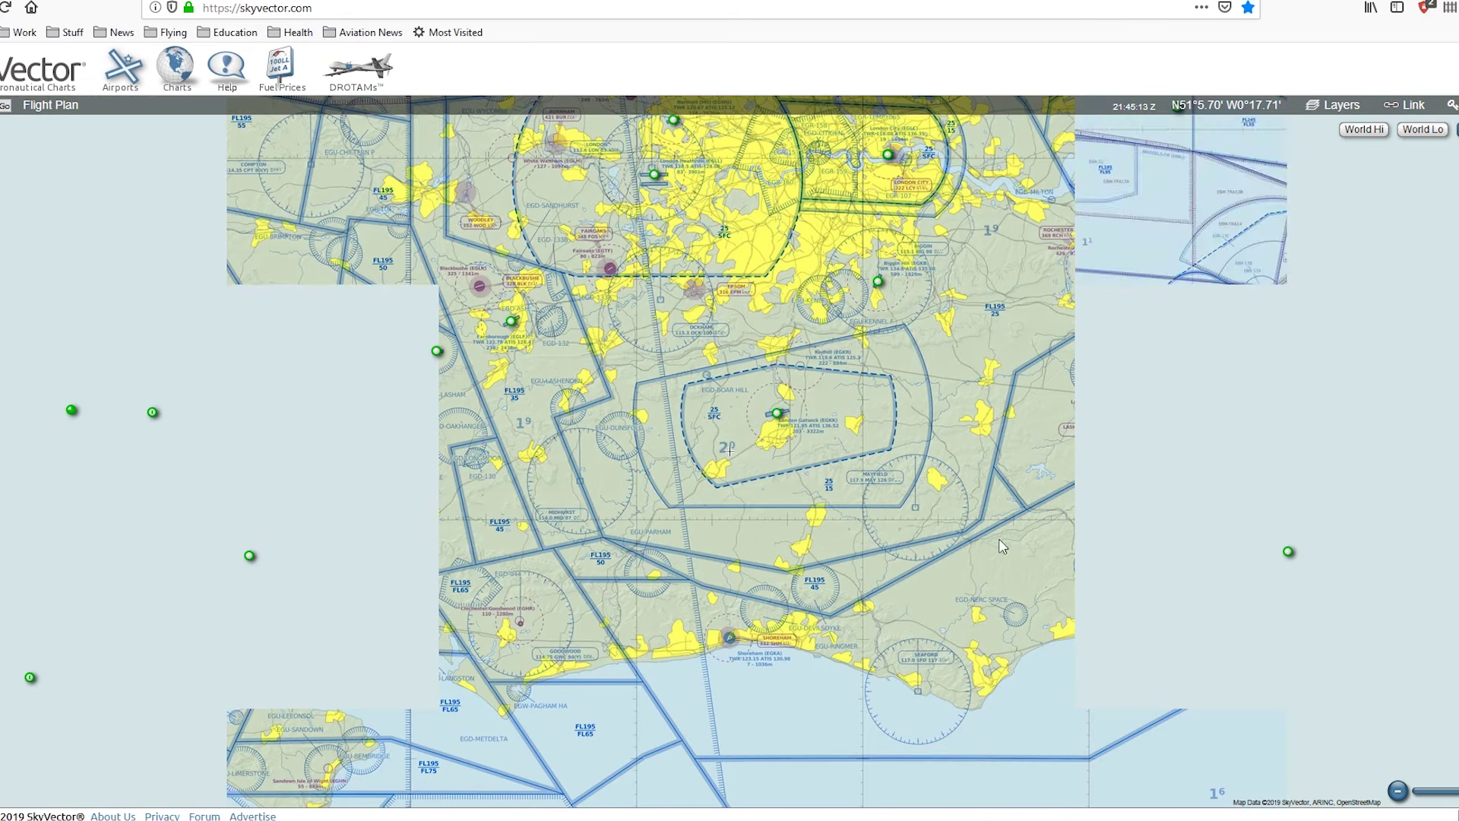
Add the LYDD navaid (108.15 LDY) on England's southeast coast to the flight plan
drag(940, 211, 807, 372)
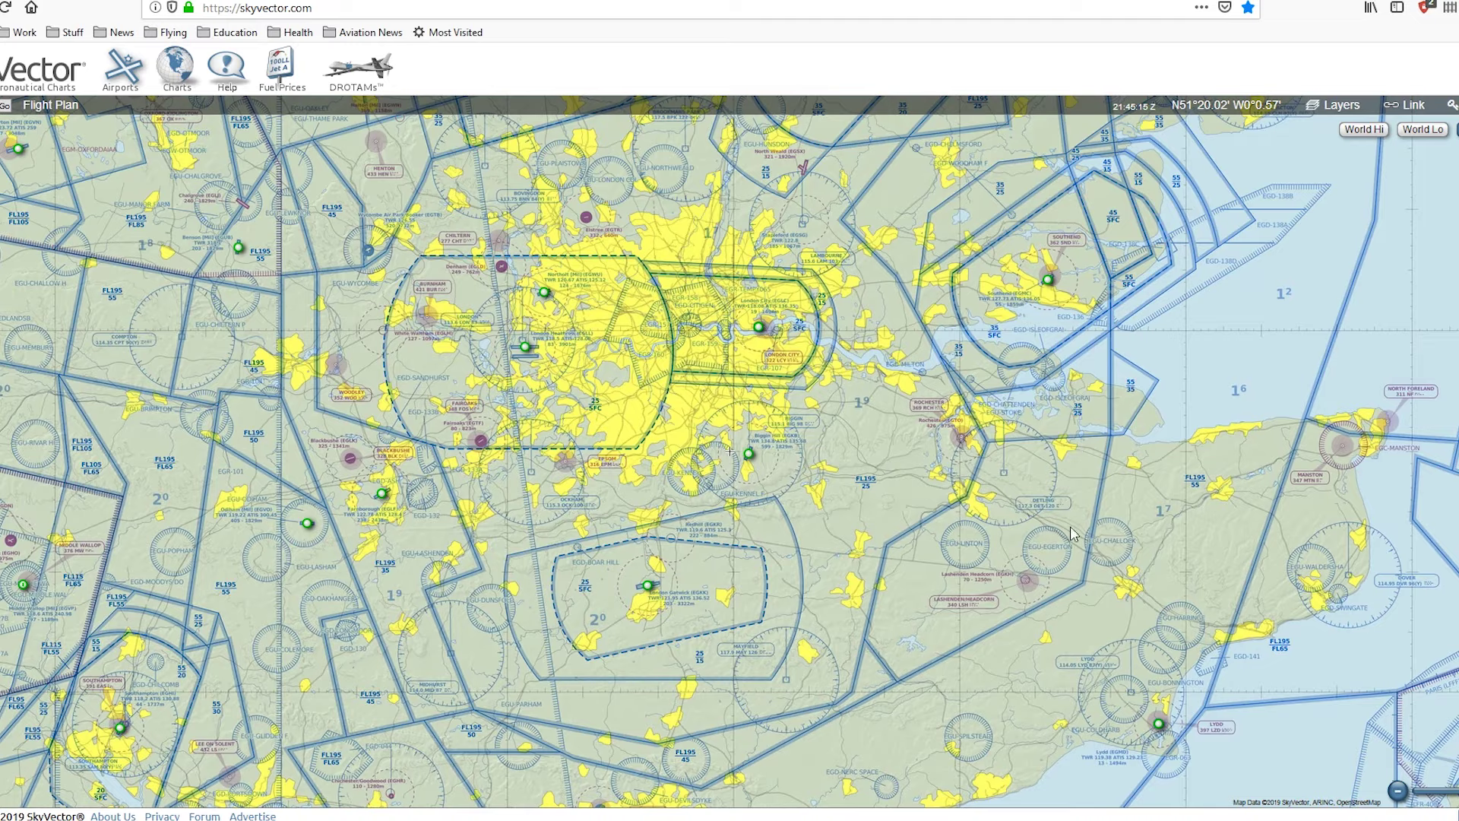
drag(1088, 526, 693, 522)
drag(873, 684, 836, 570)
drag(1163, 722, 927, 448)
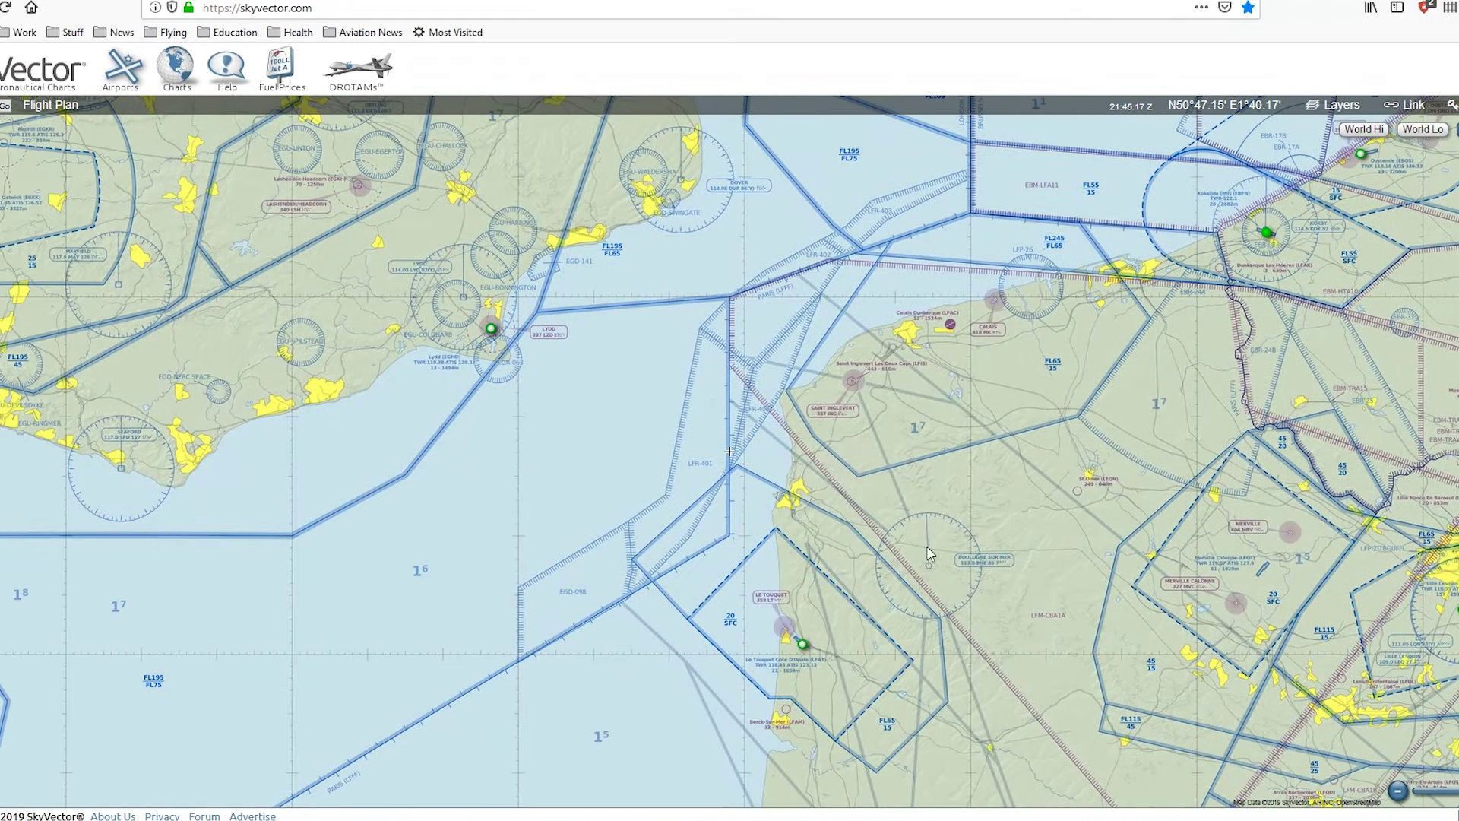
click(491, 329)
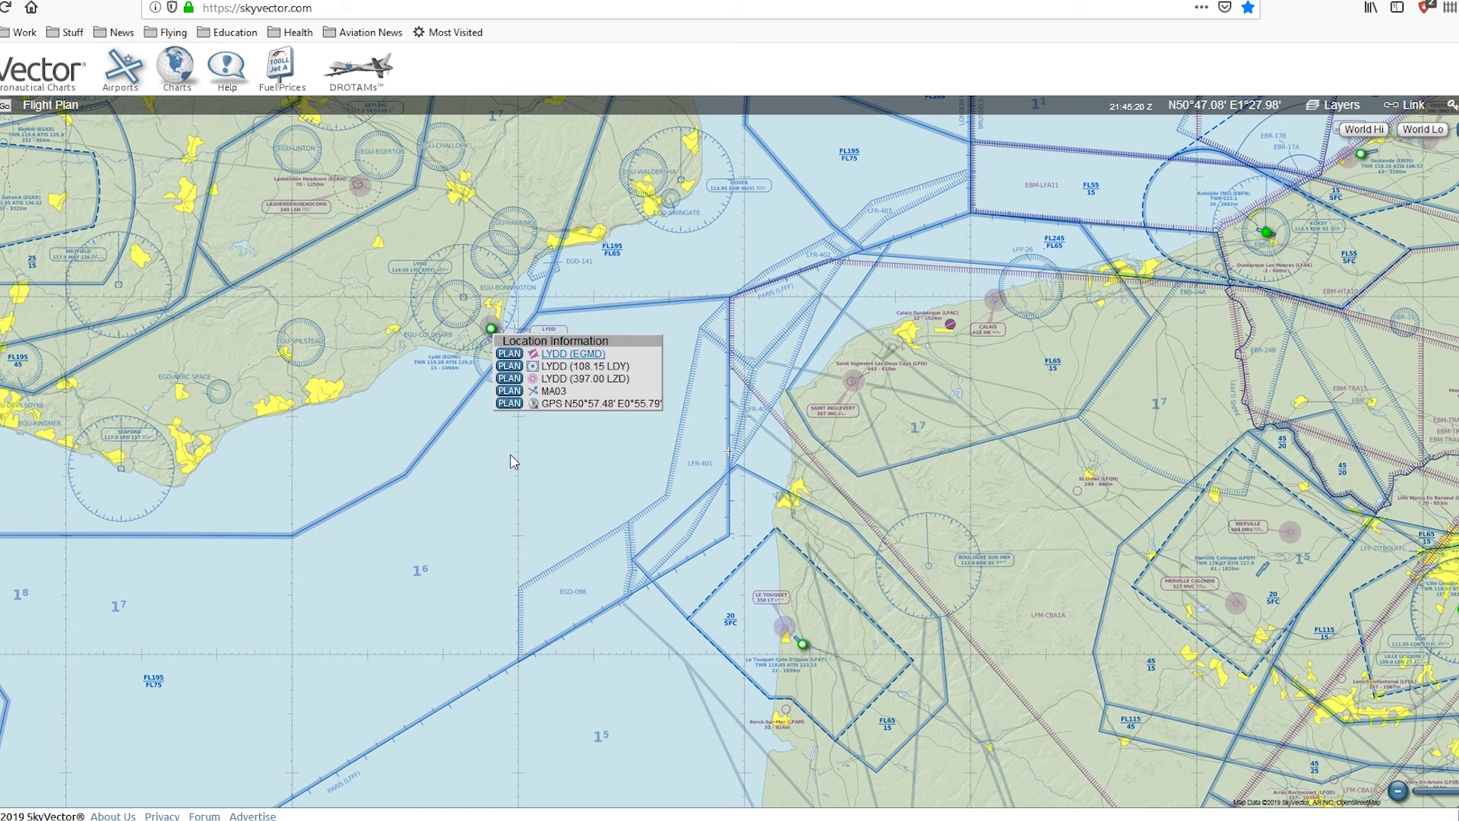
click(519, 367)
Examine the world chart from northern France across central Europe and the Black Sea to North Africa and the Atlantic
drag(1195, 757, 354, 410)
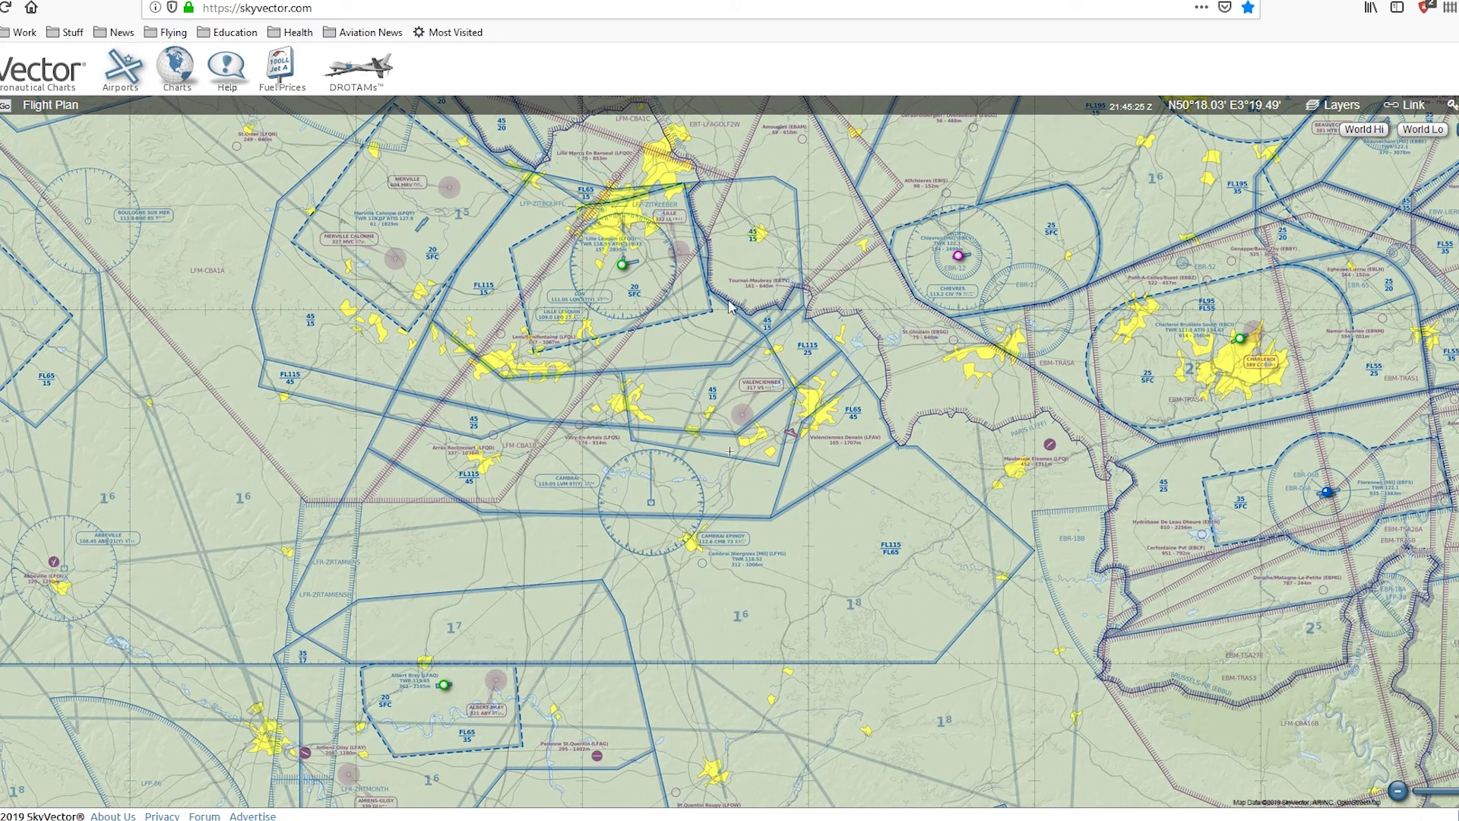
scroll(705, 503, down, 1)
scroll(612, 529, down, 3)
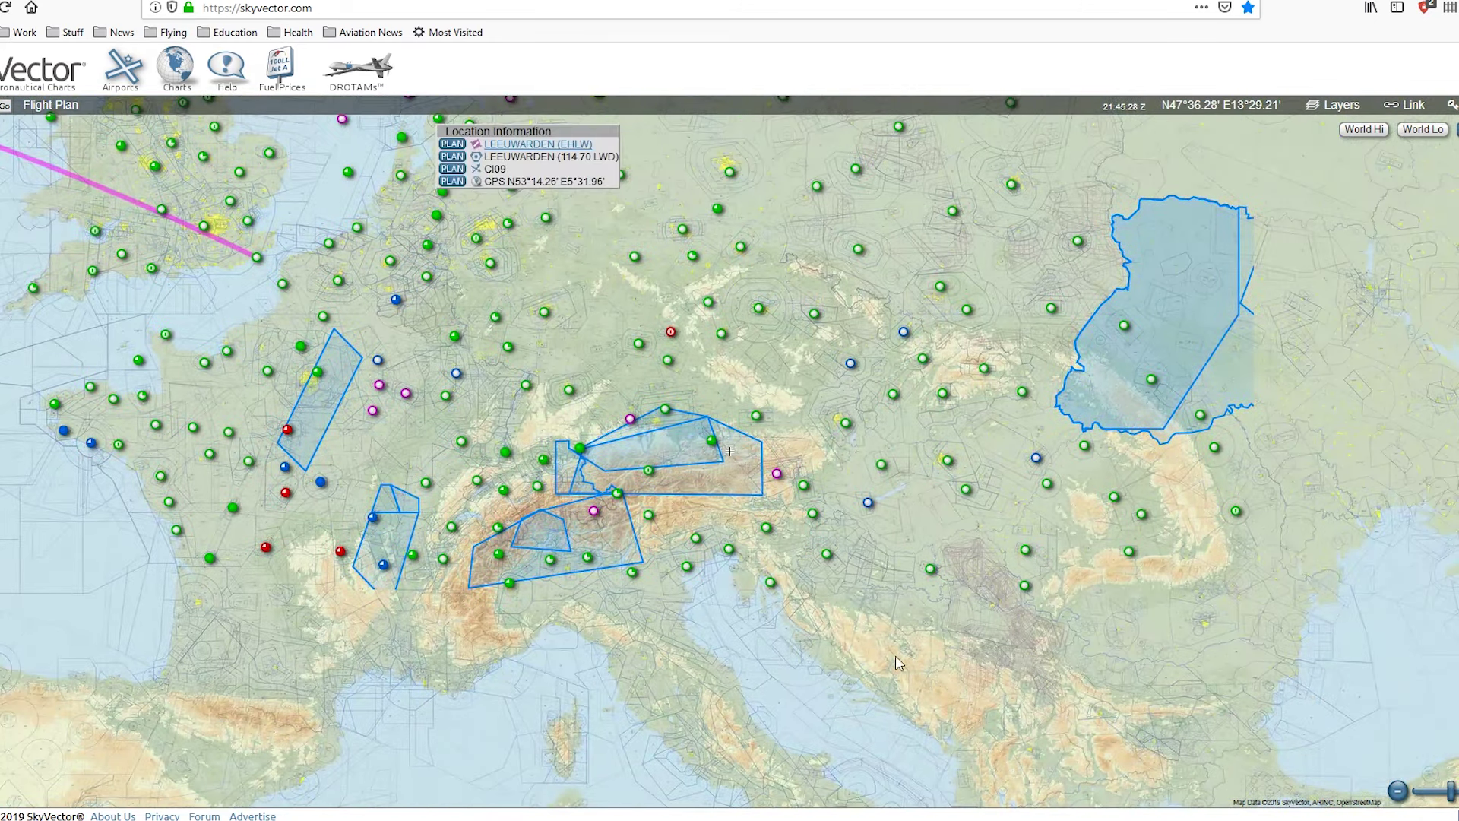
drag(896, 662, 327, 579)
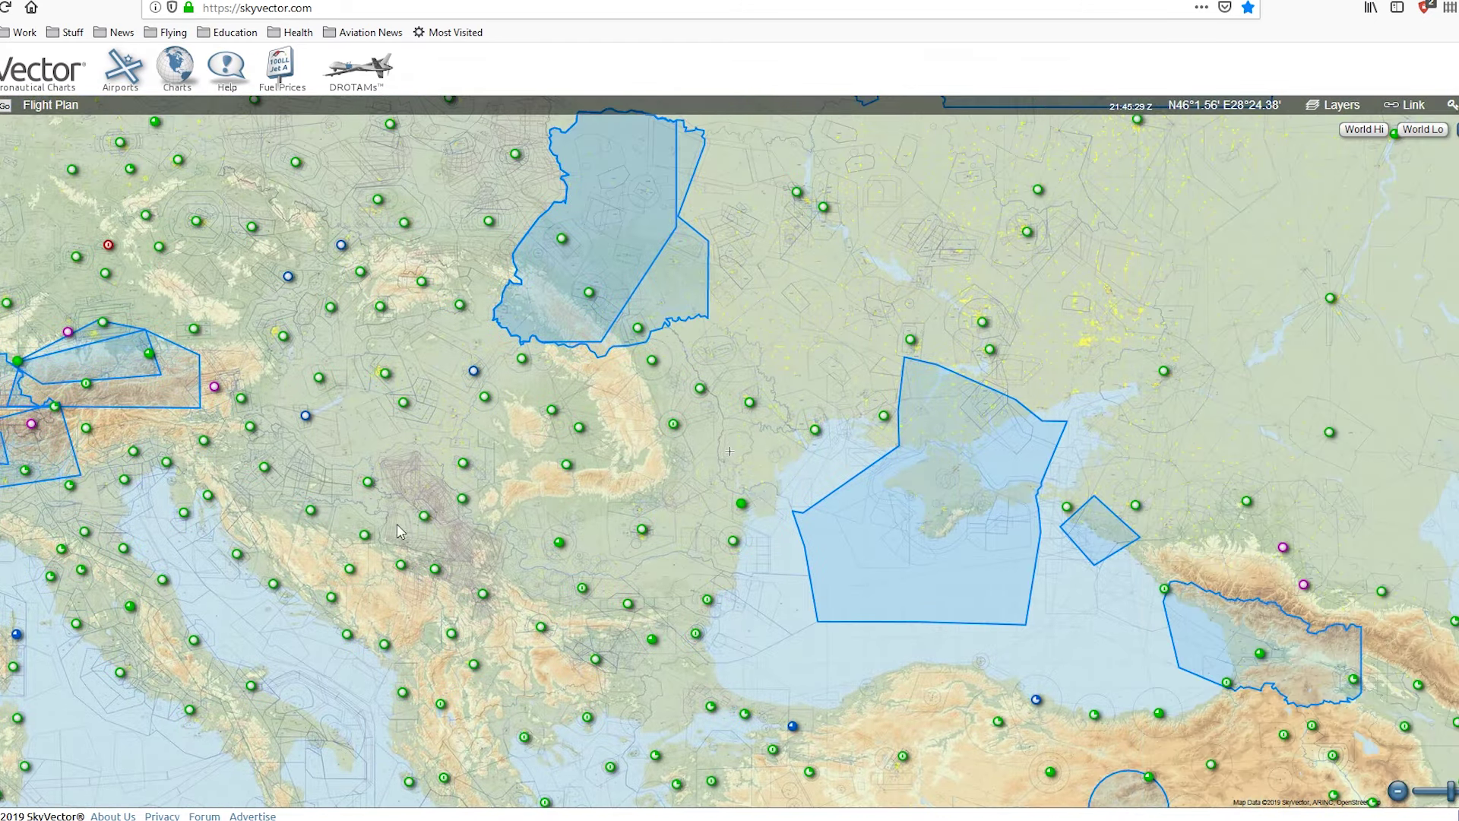
drag(379, 684, 706, 312)
drag(760, 531, 907, 202)
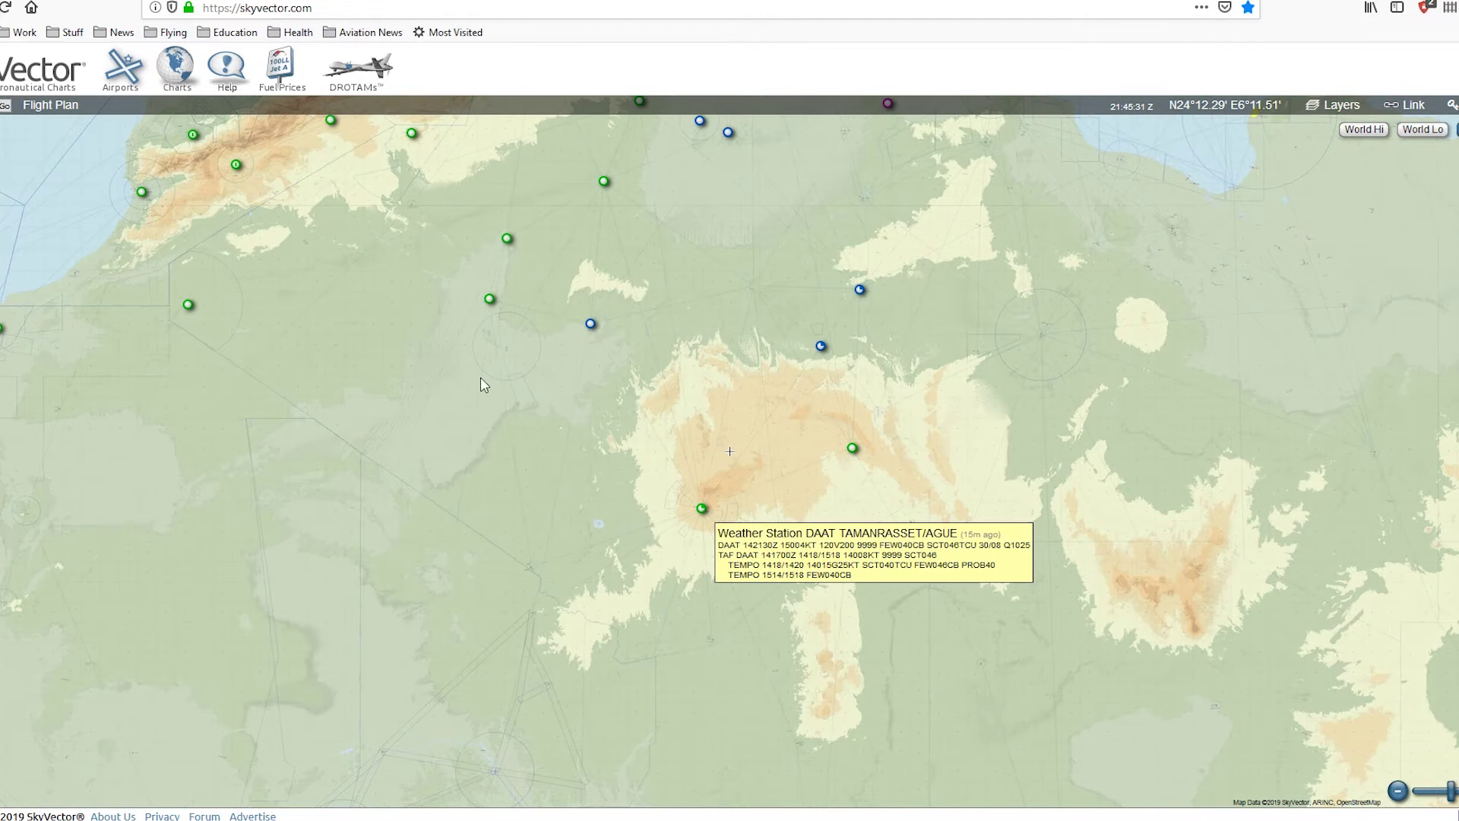
drag(448, 372, 992, 593)
drag(527, 358, 1052, 680)
drag(796, 211, 977, 481)
drag(640, 348, 821, 567)
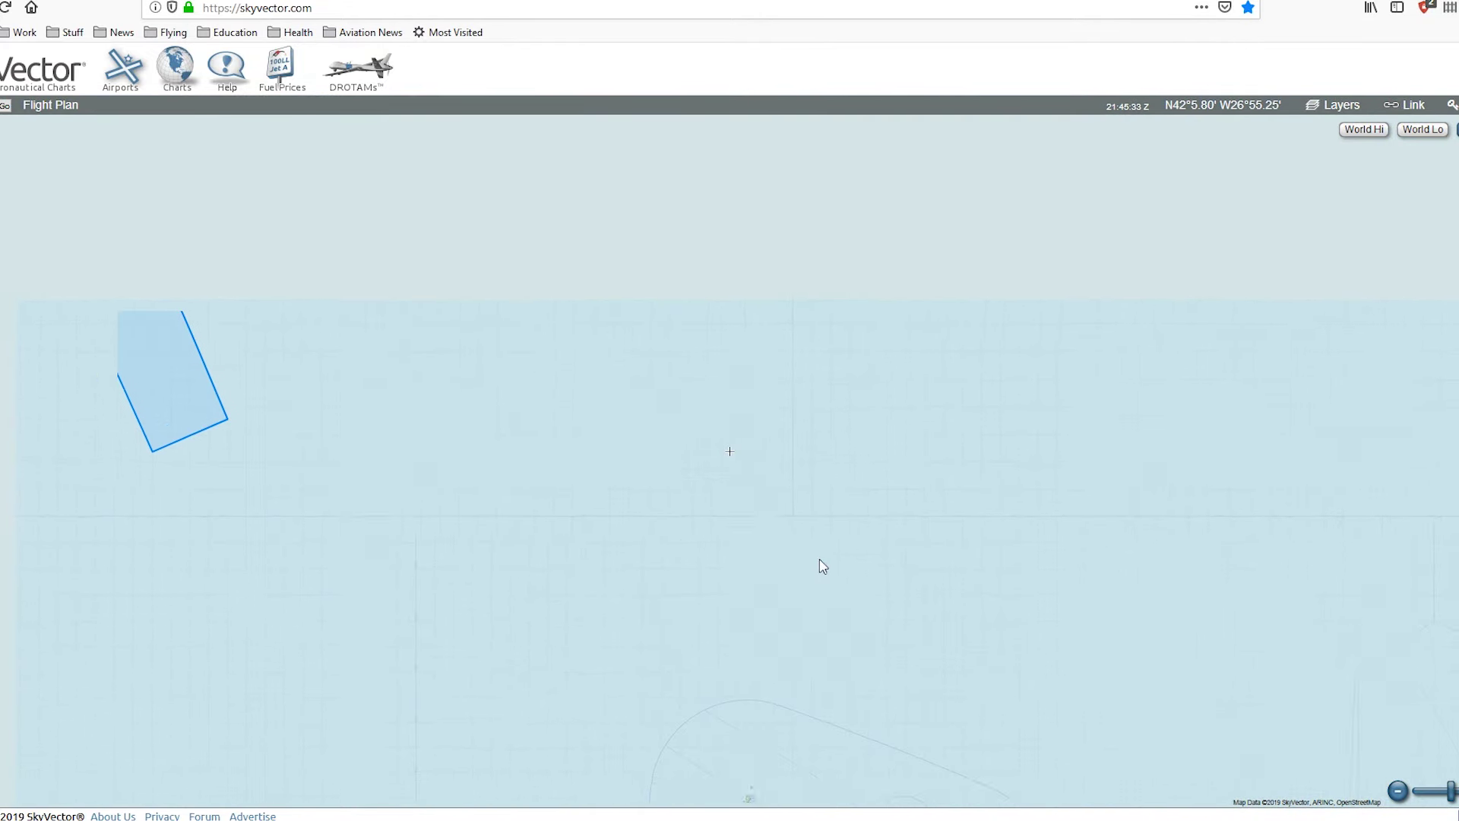
Follow the plotted transatlantic route back across eastern Canada to the Great Lakes and continue to western North America
drag(168, 261, 716, 619)
drag(403, 564, 791, 538)
drag(295, 446, 592, 465)
drag(677, 537, 796, 353)
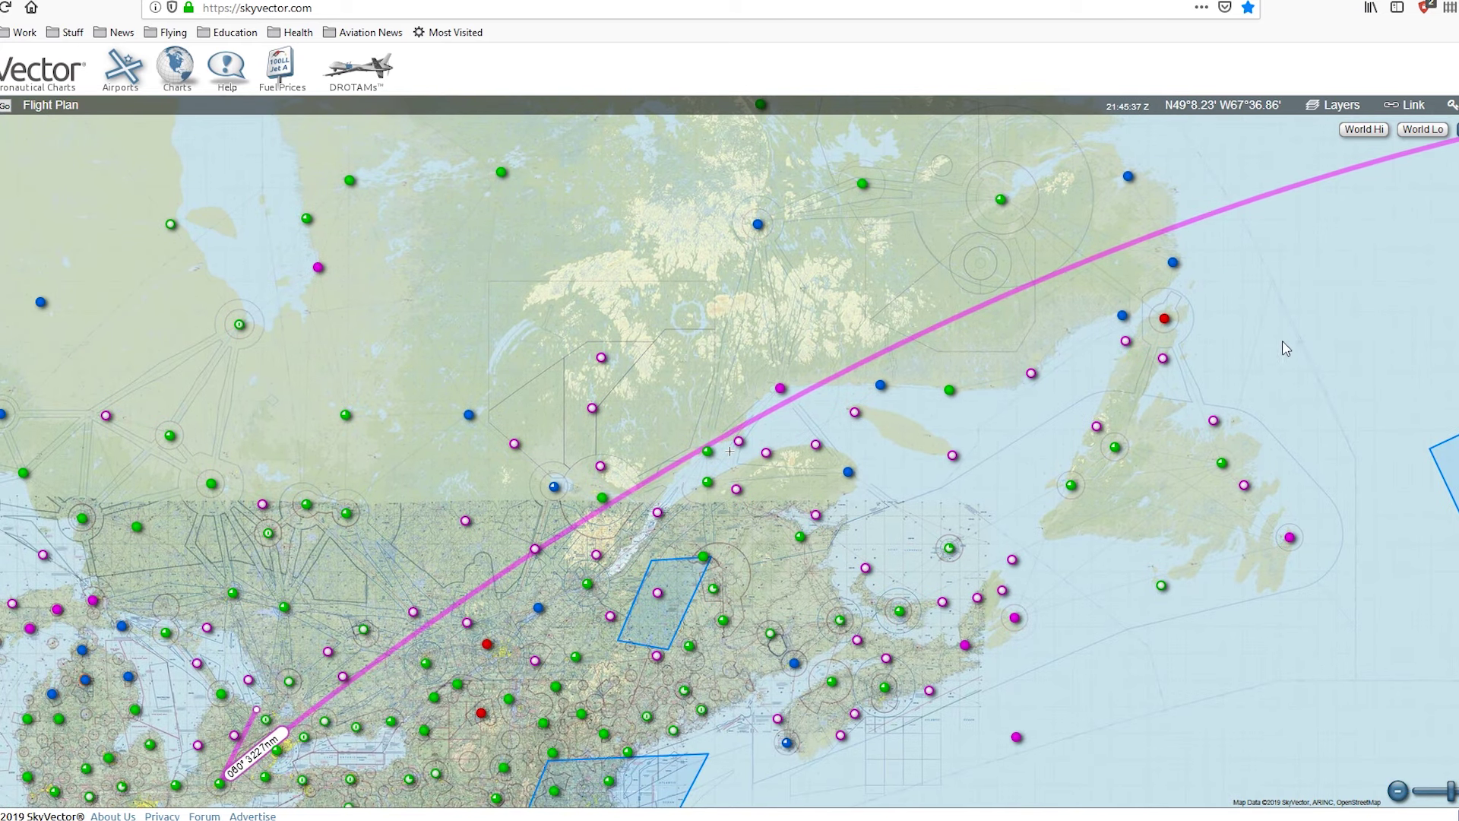
drag(1282, 342, 1139, 356)
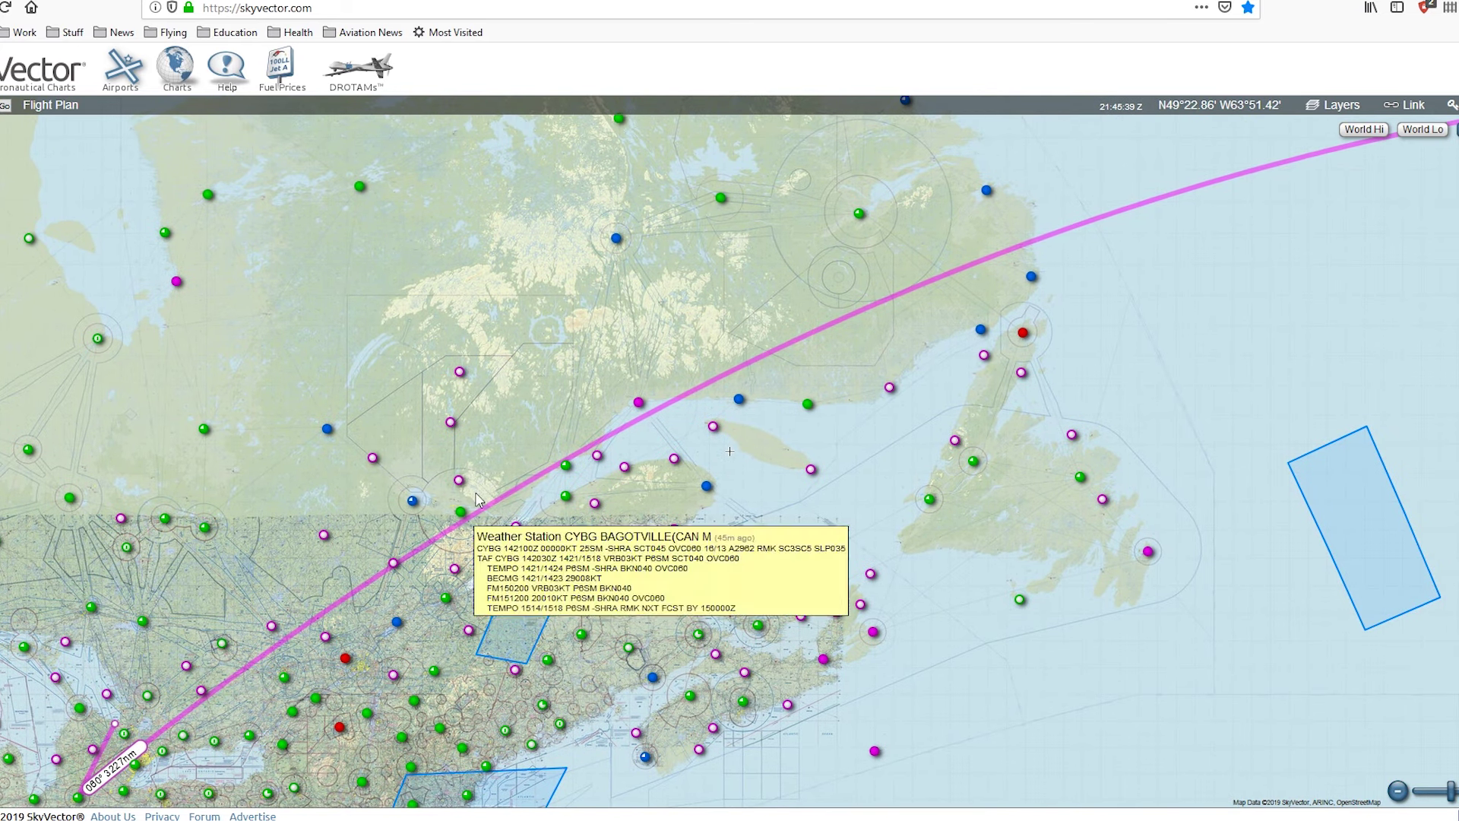
drag(680, 696, 973, 370)
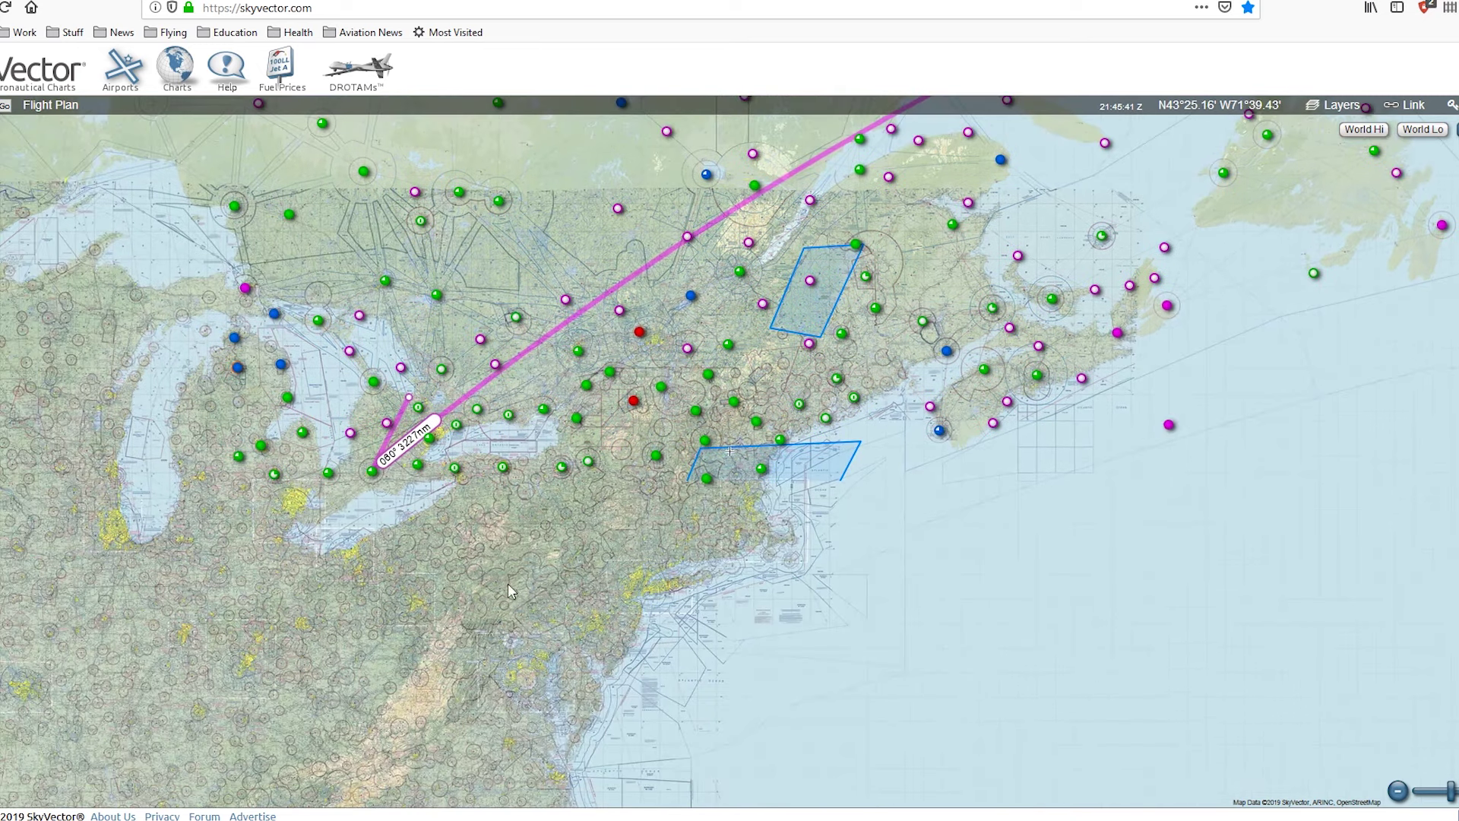
drag(507, 582, 726, 585)
drag(151, 452, 507, 502)
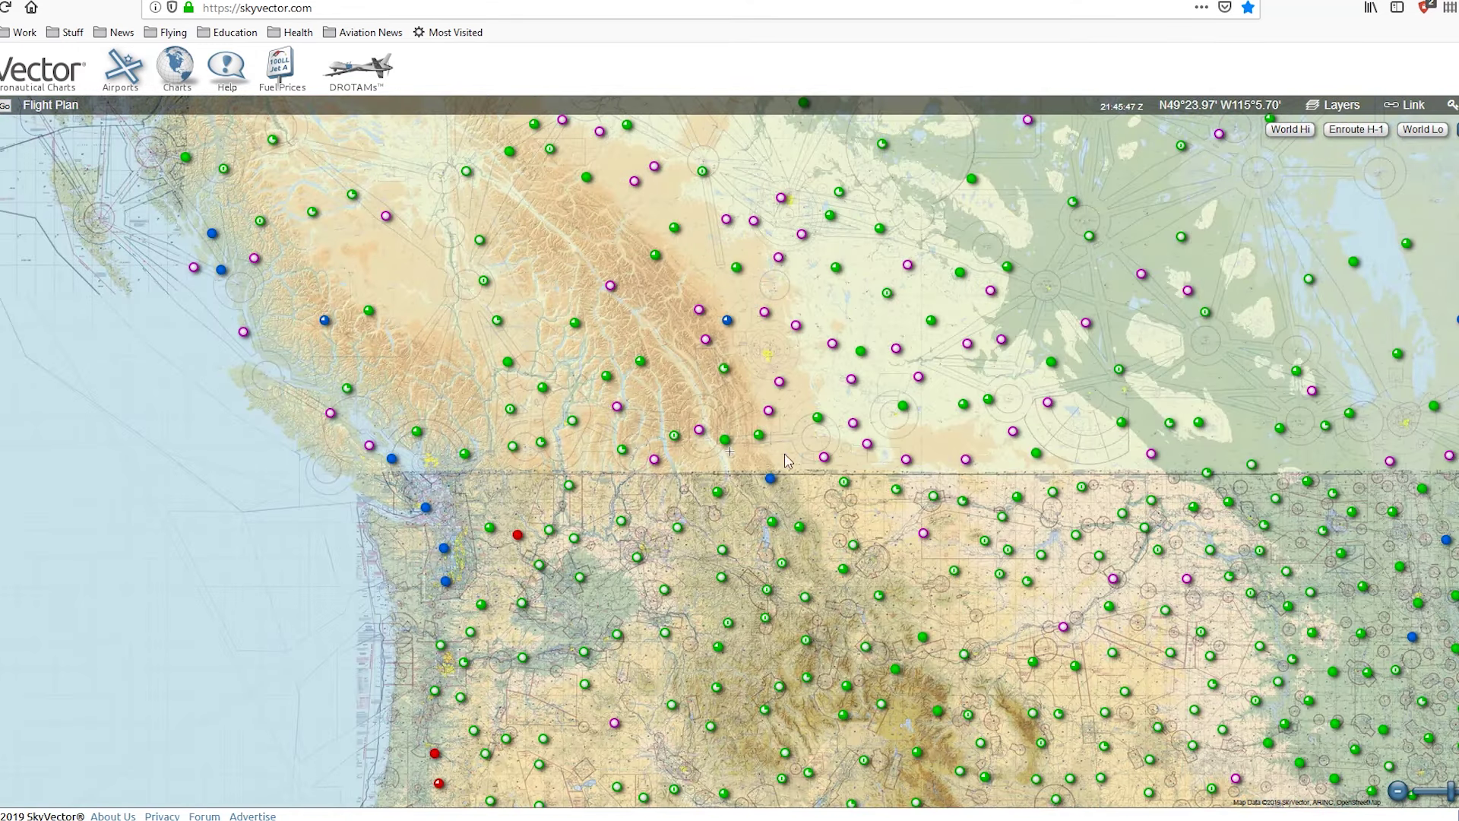
Examine the World VFR chart around Vancouver, Victoria and Washington State, including the reports of the Victoria Harbour and Osoyoos weather stations
scroll(788, 460, up, 1)
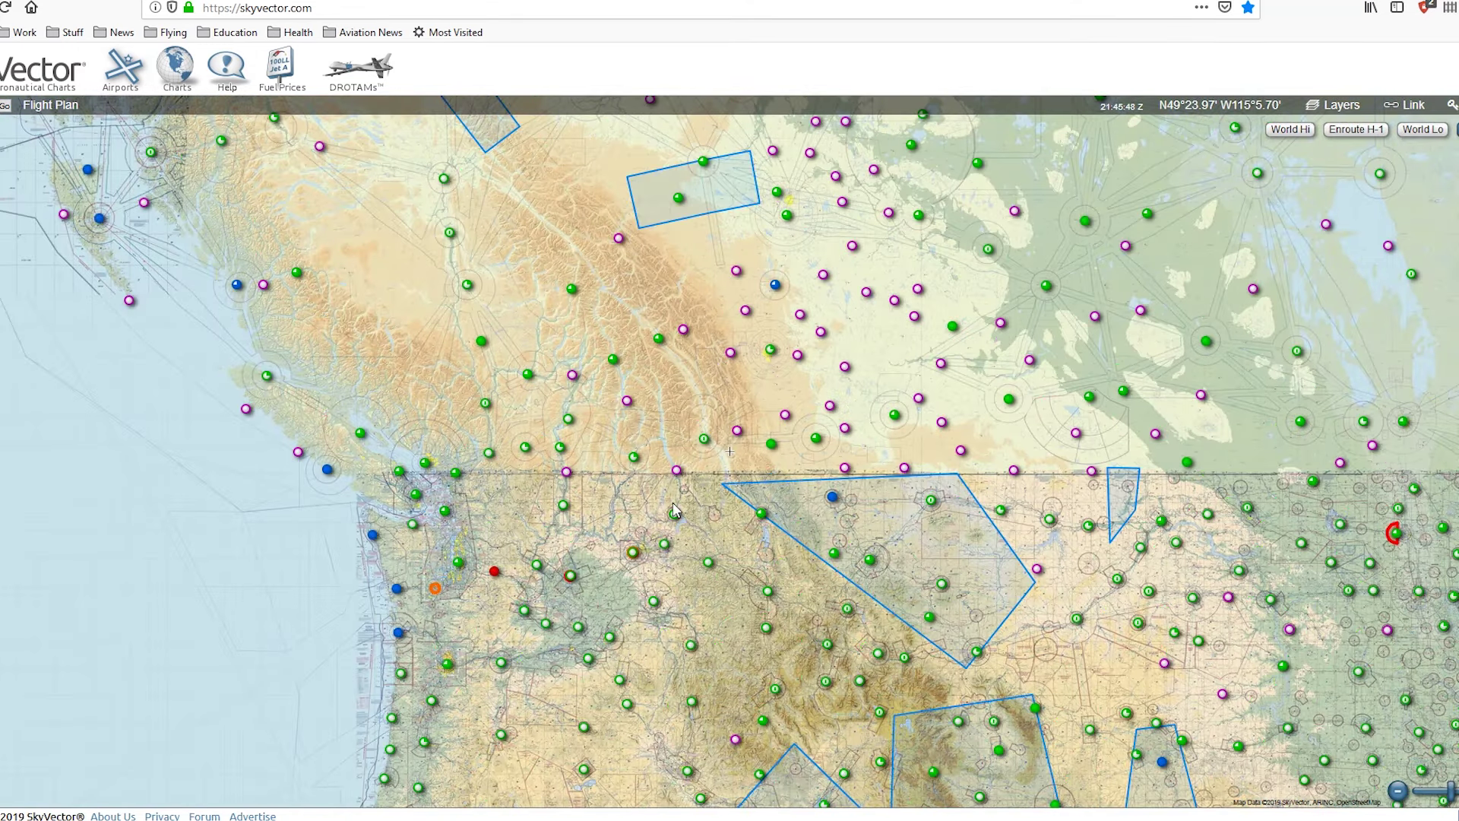
scroll(673, 509, up, 2)
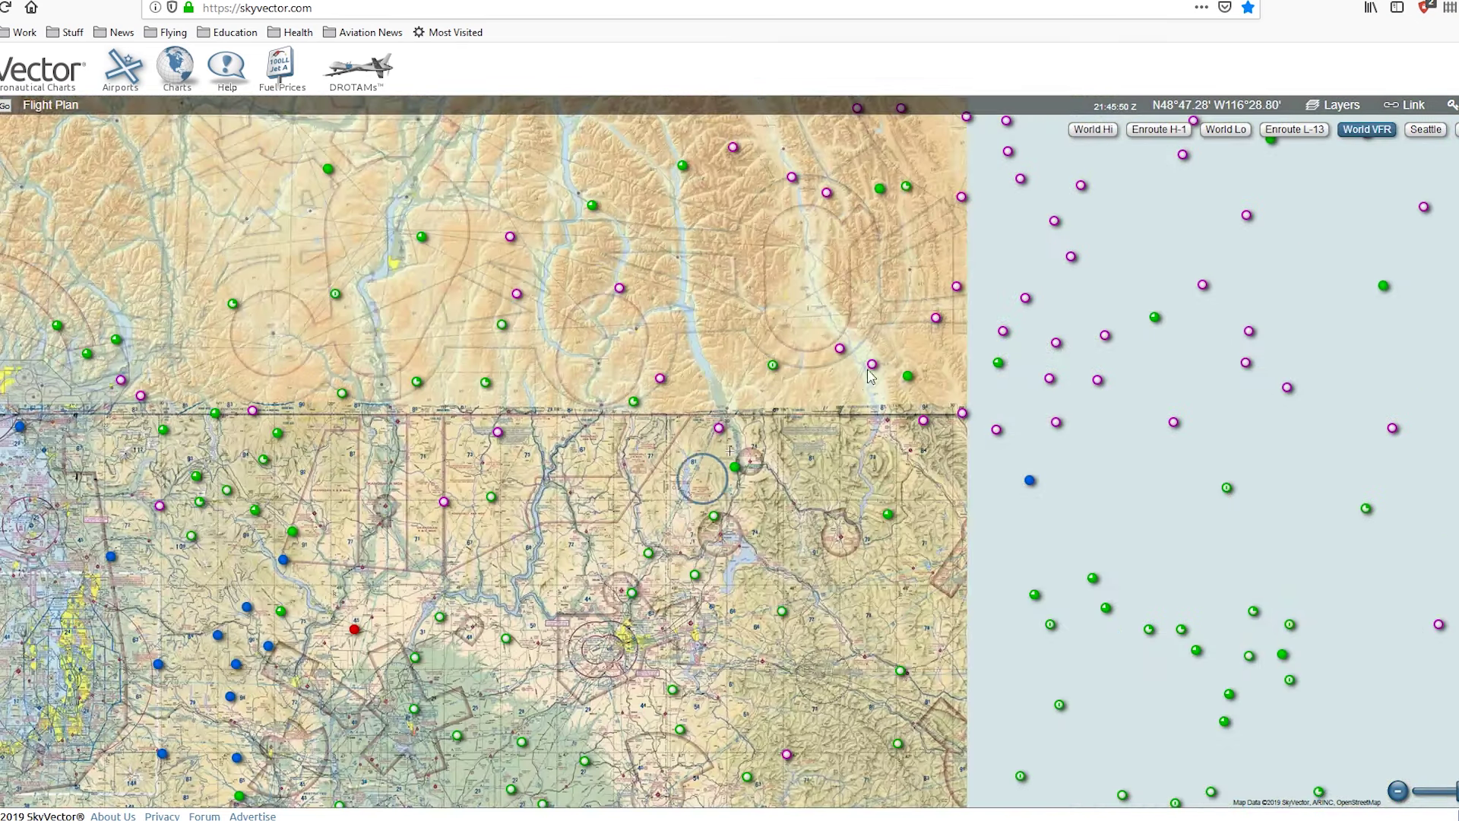
drag(58, 394, 474, 331)
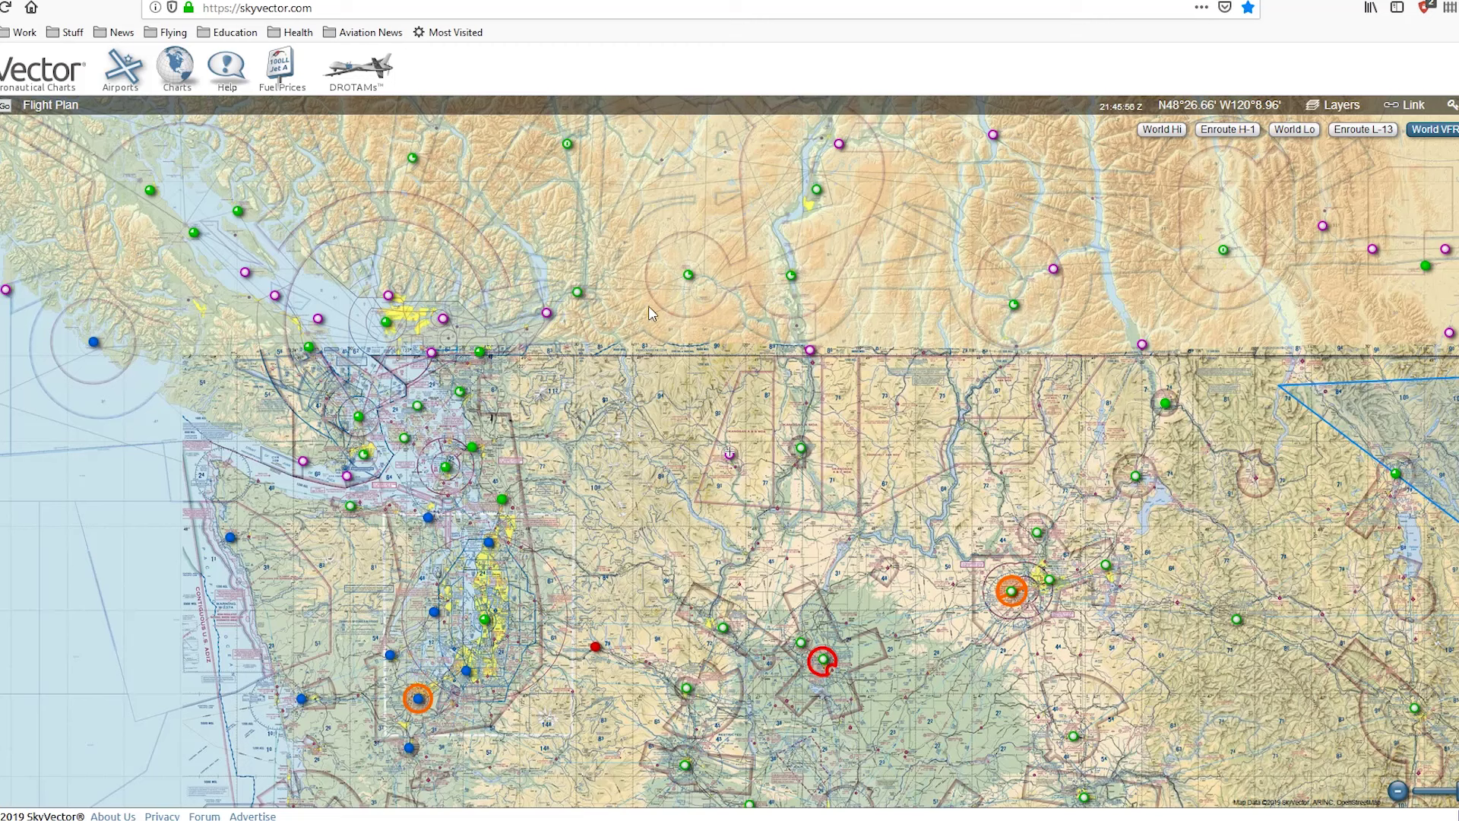
mouse_move(364, 452)
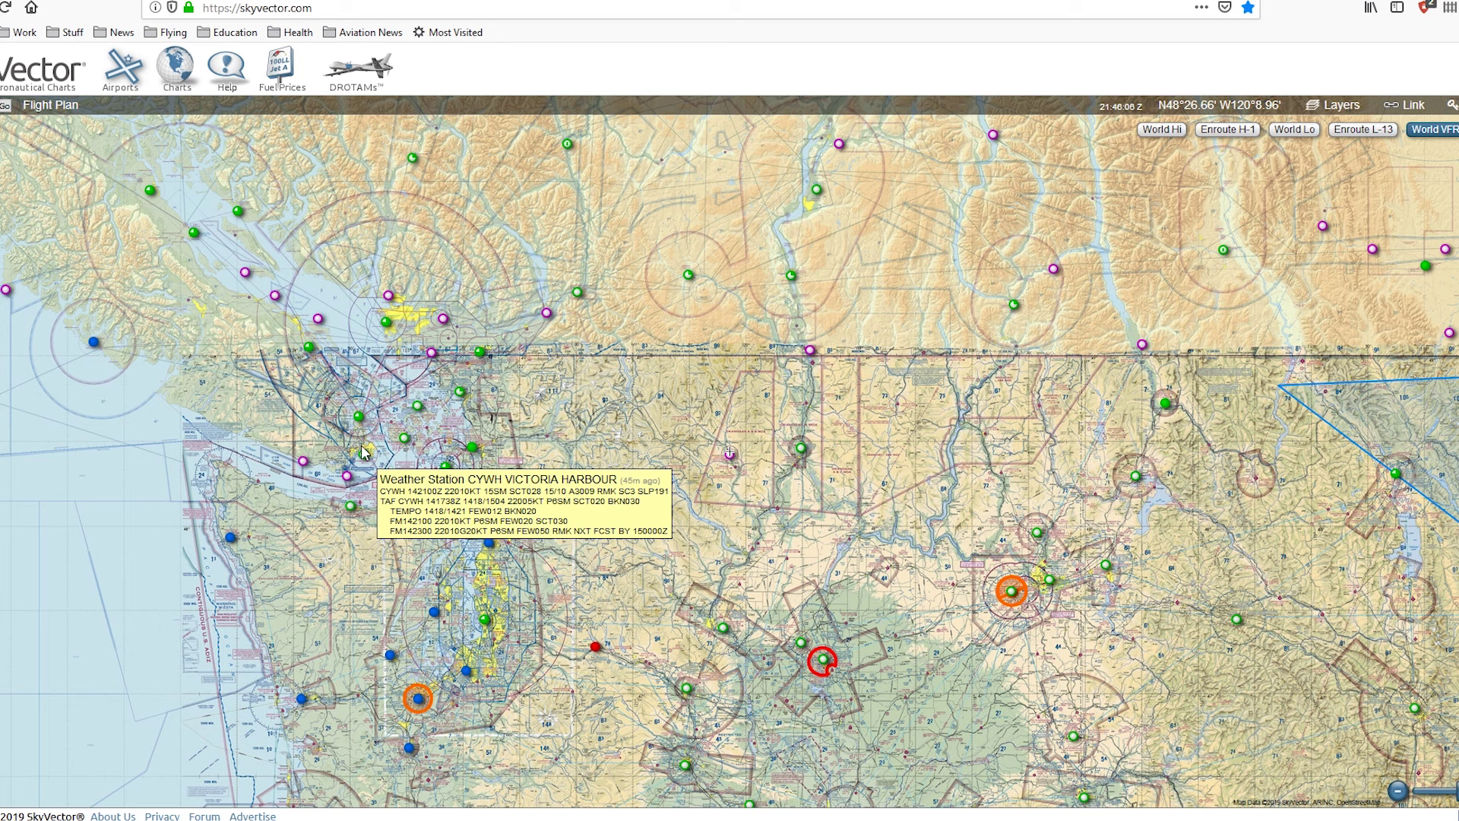
drag(635, 352, 667, 355)
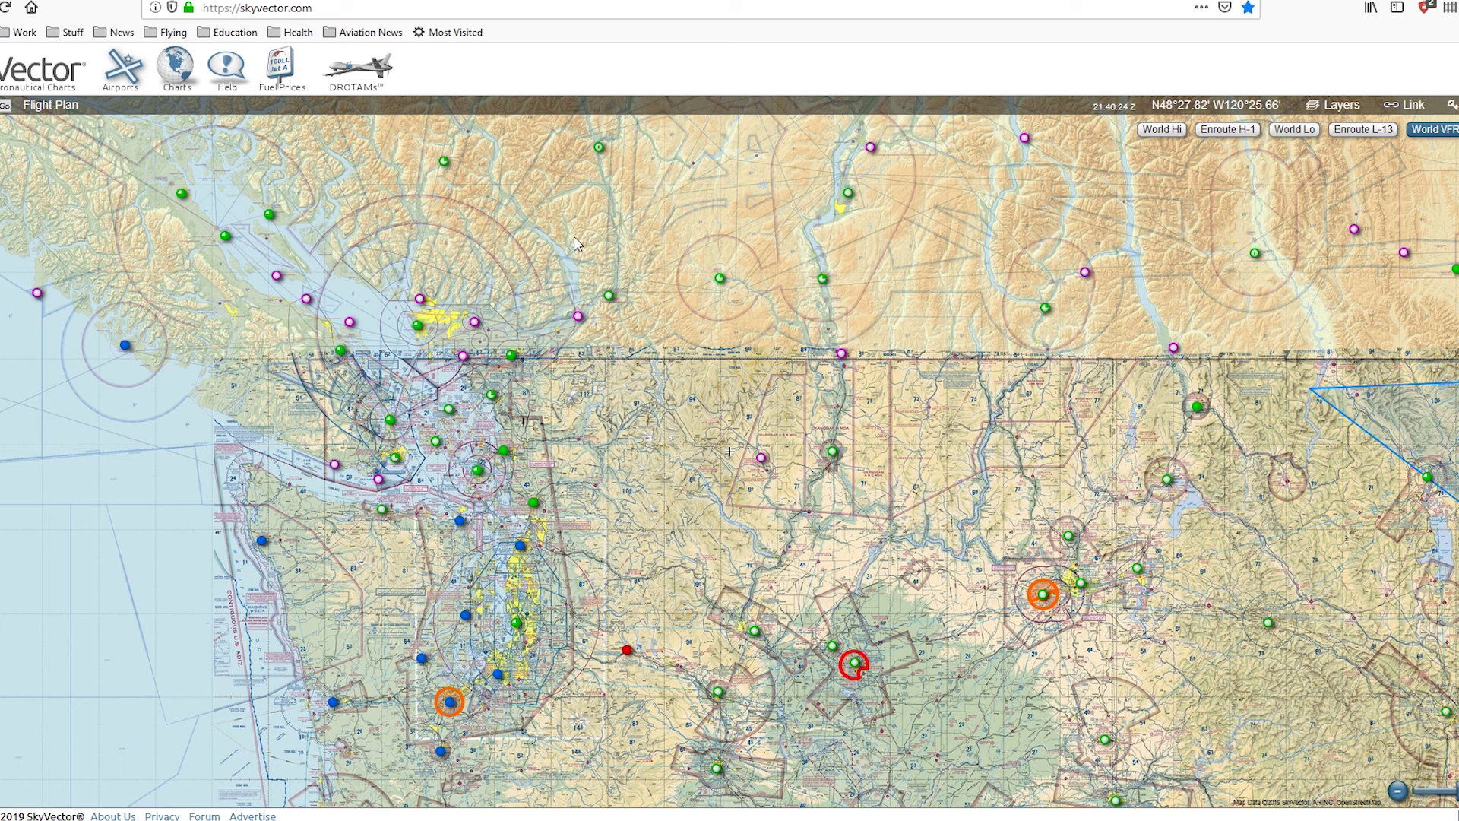
mouse_move(845, 366)
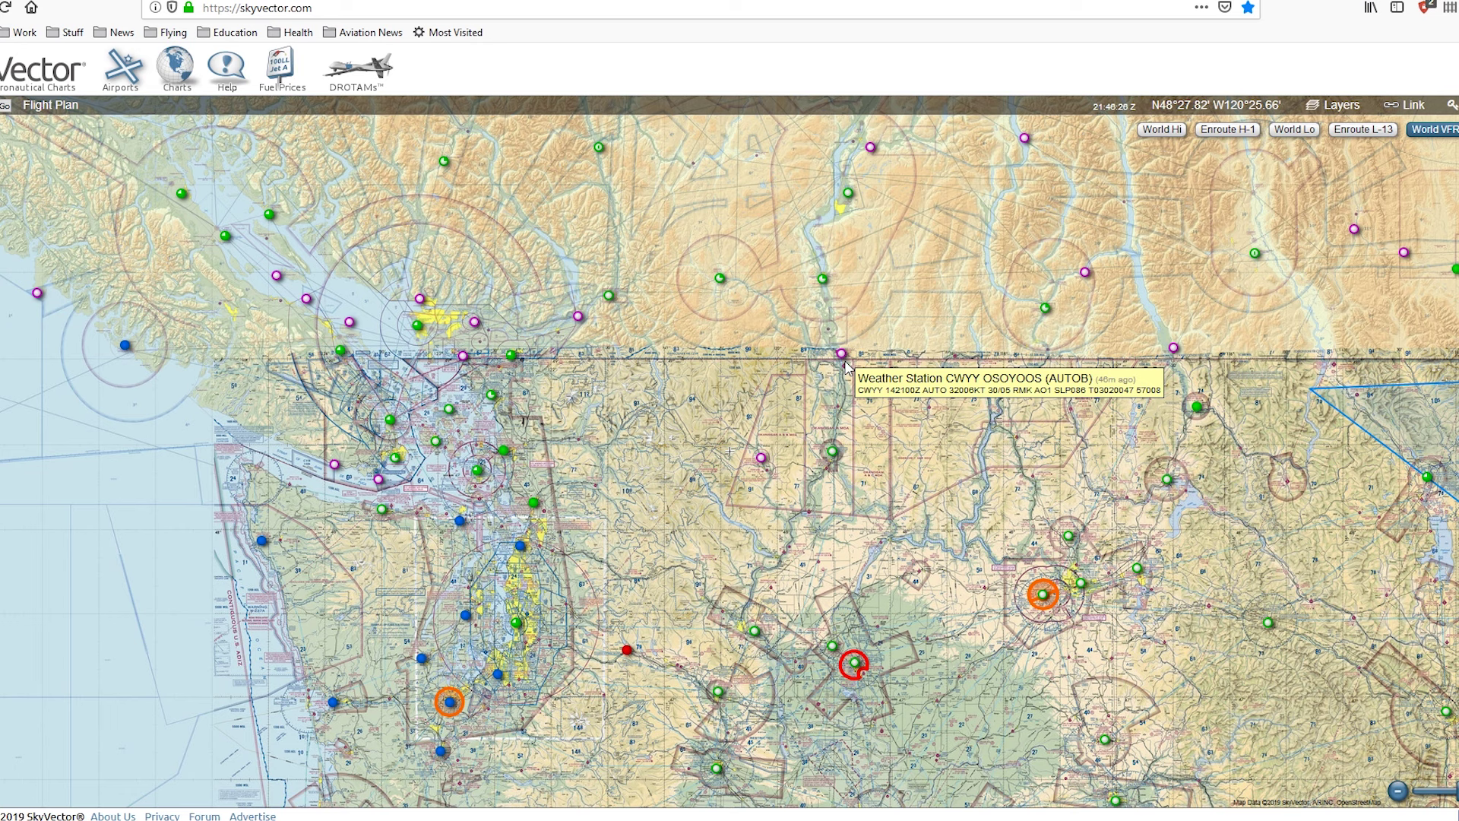
drag(342, 434, 701, 464)
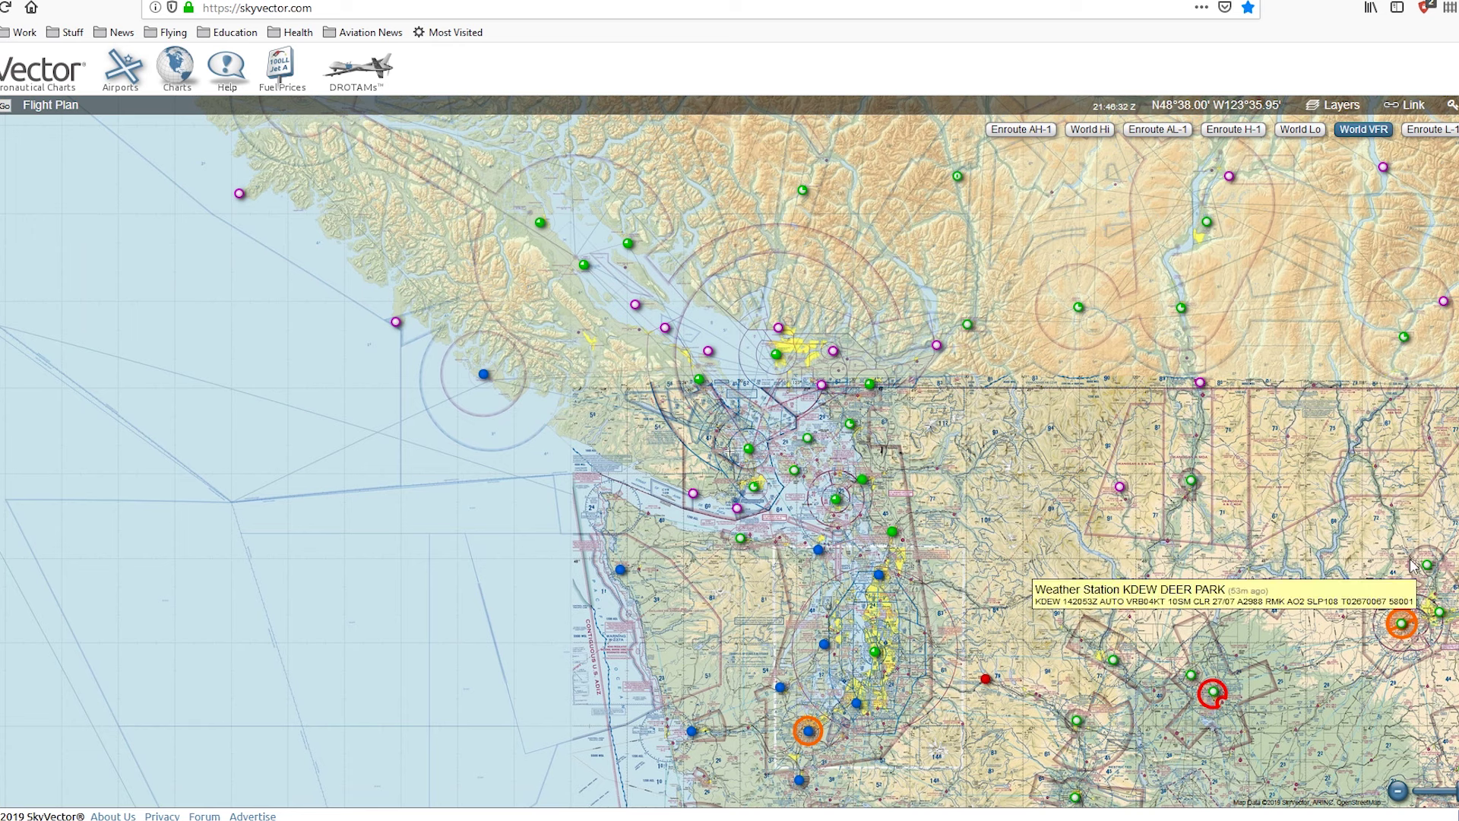
drag(1115, 403, 851, 481)
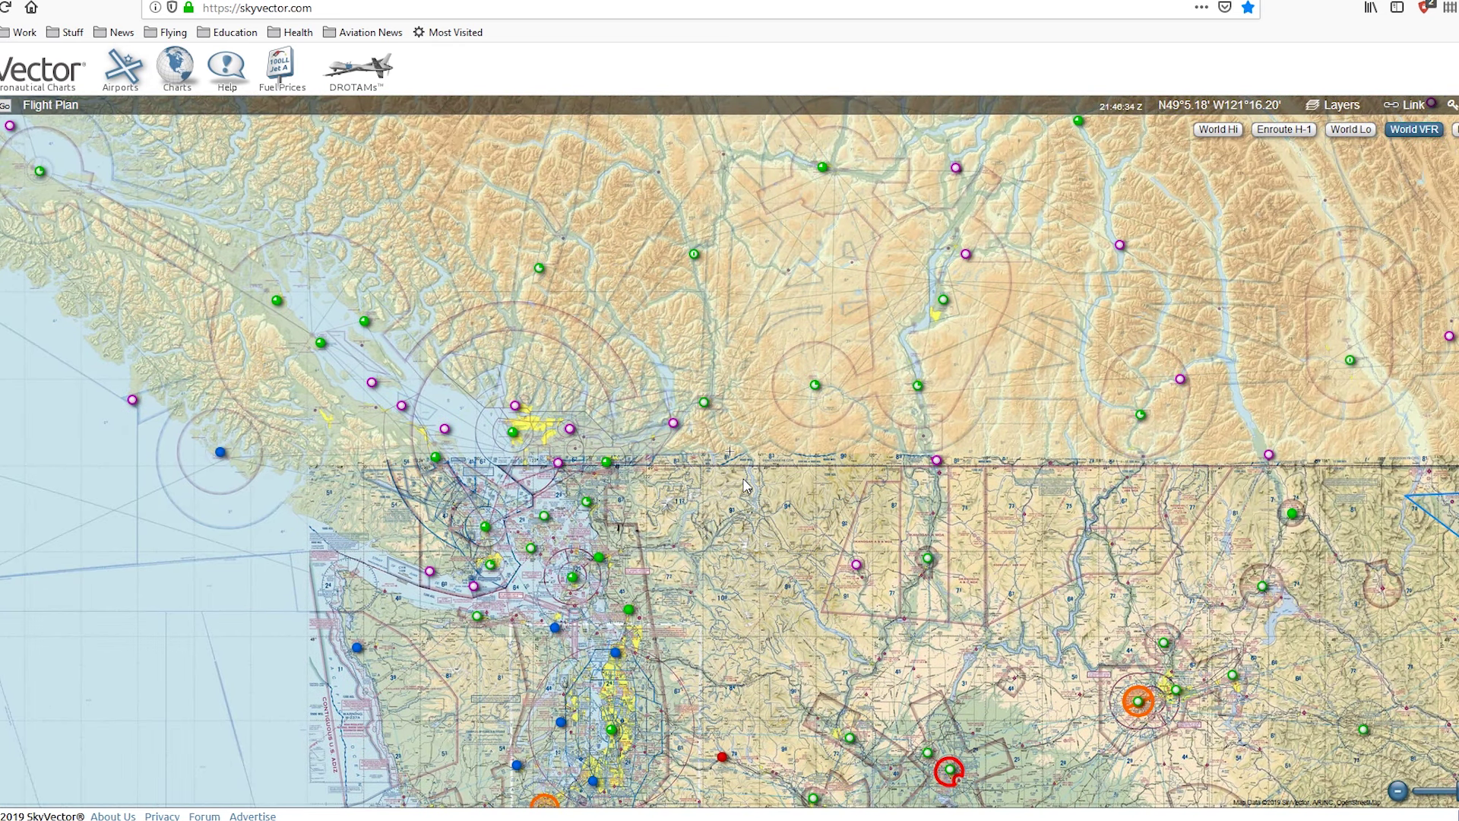
drag(746, 486, 805, 431)
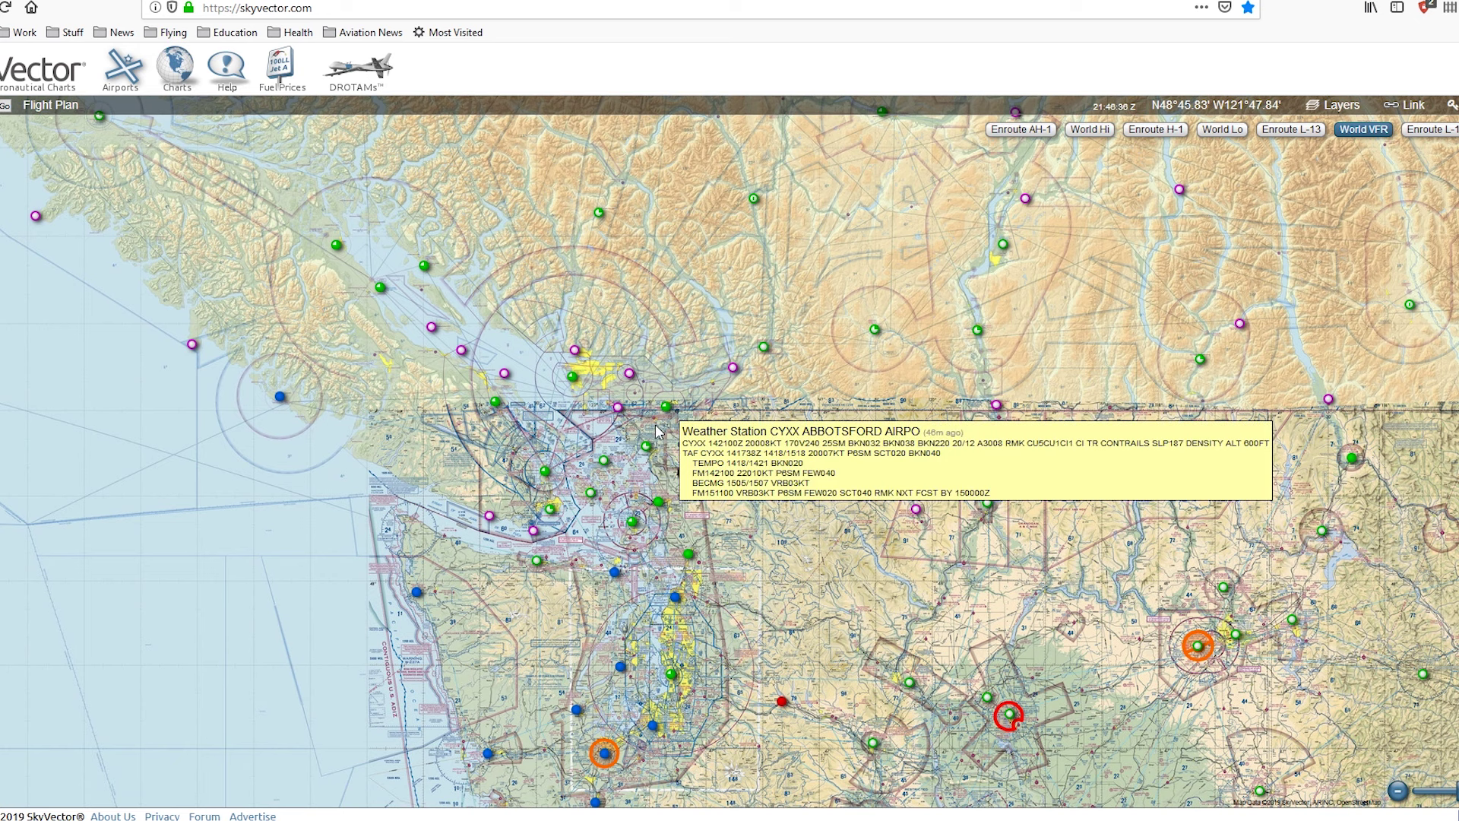
drag(492, 505, 504, 504)
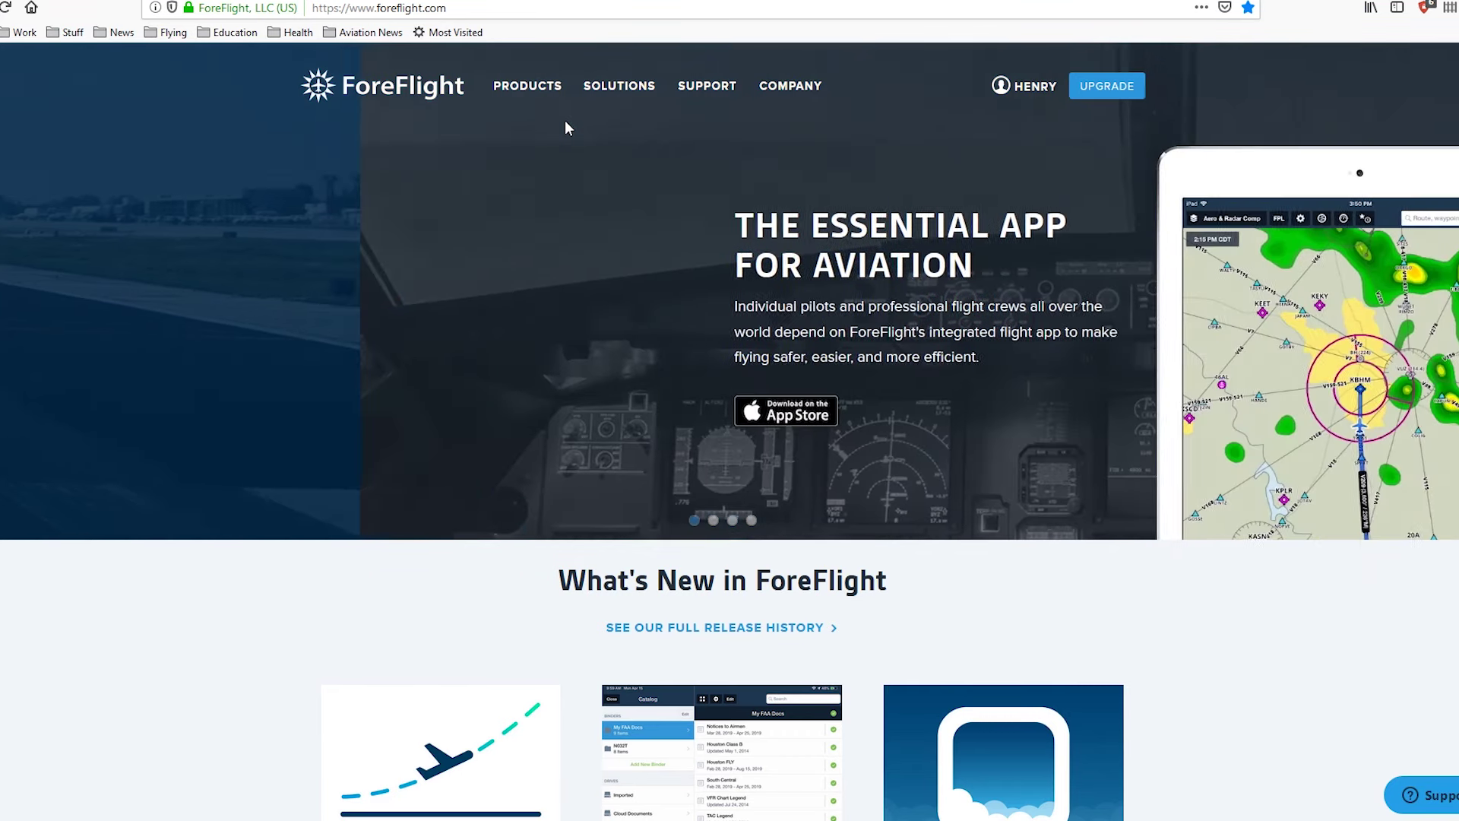
Review the ForeFlight website's home page, including the Sentry, Jeppesen and performance planning sections
scroll(567, 181, down, 10)
scroll(592, 372, down, 9)
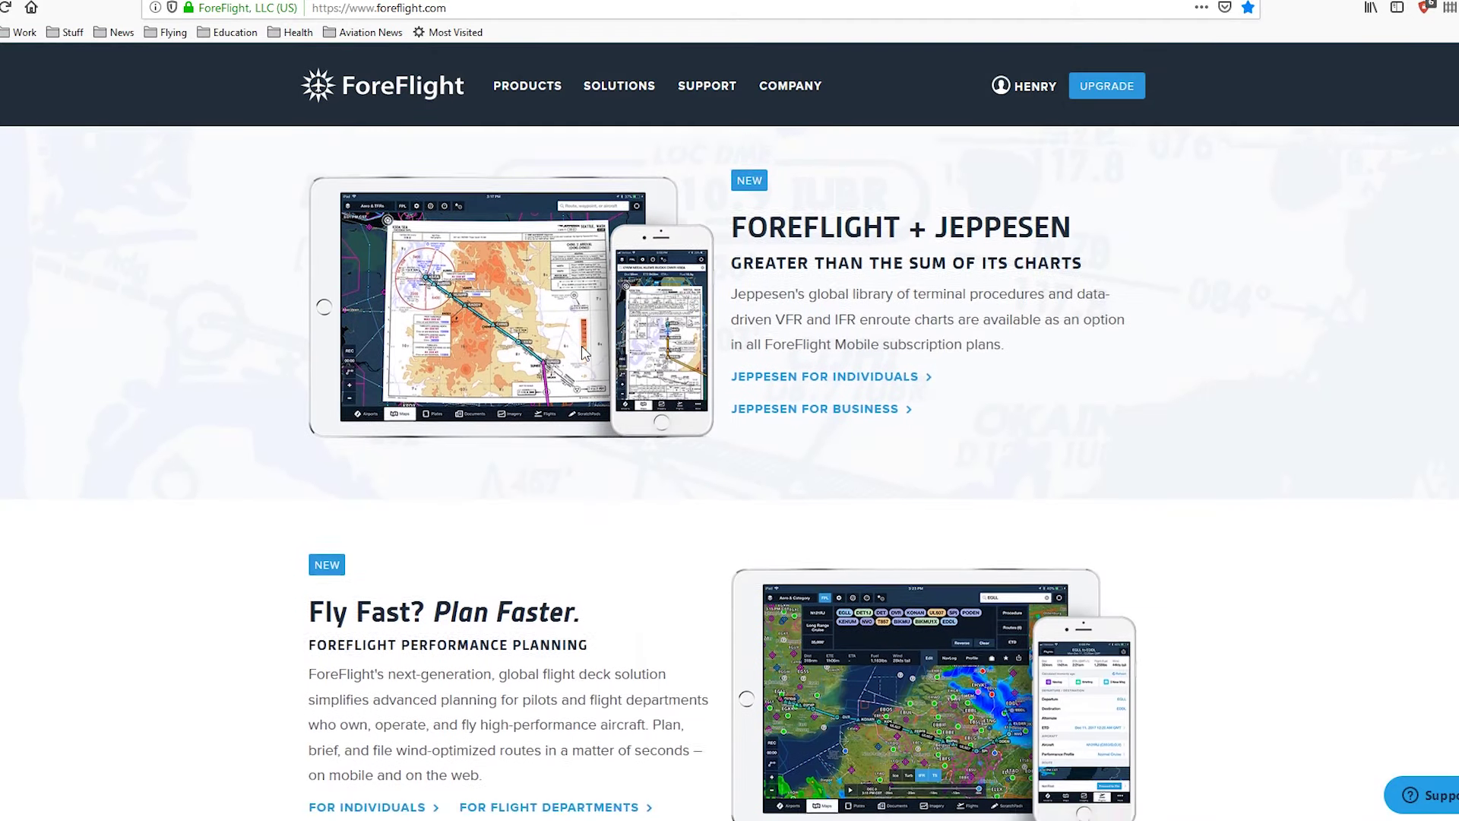
scroll(860, 590, up, 10)
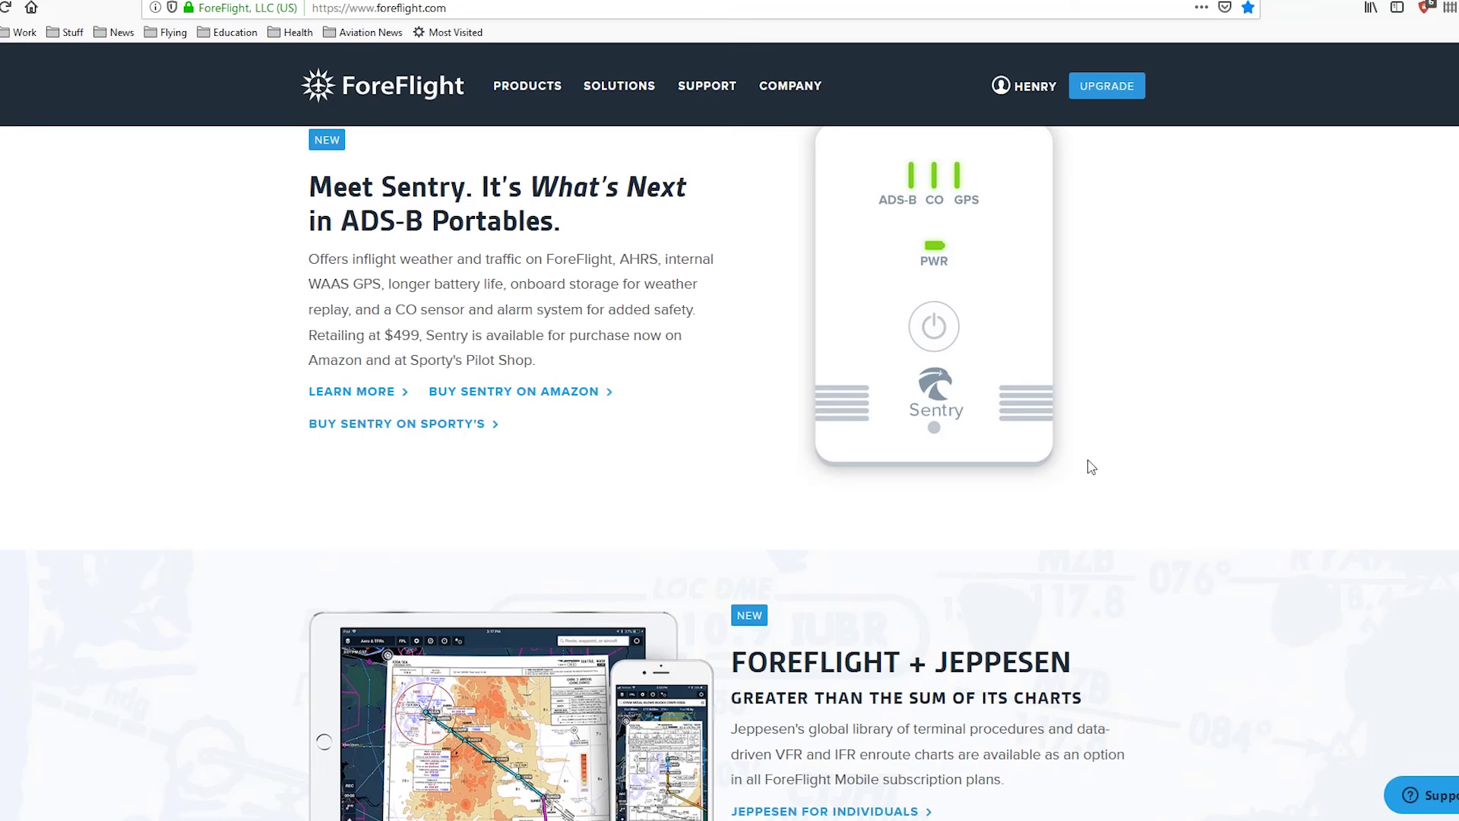
scroll(1092, 466, up, 12)
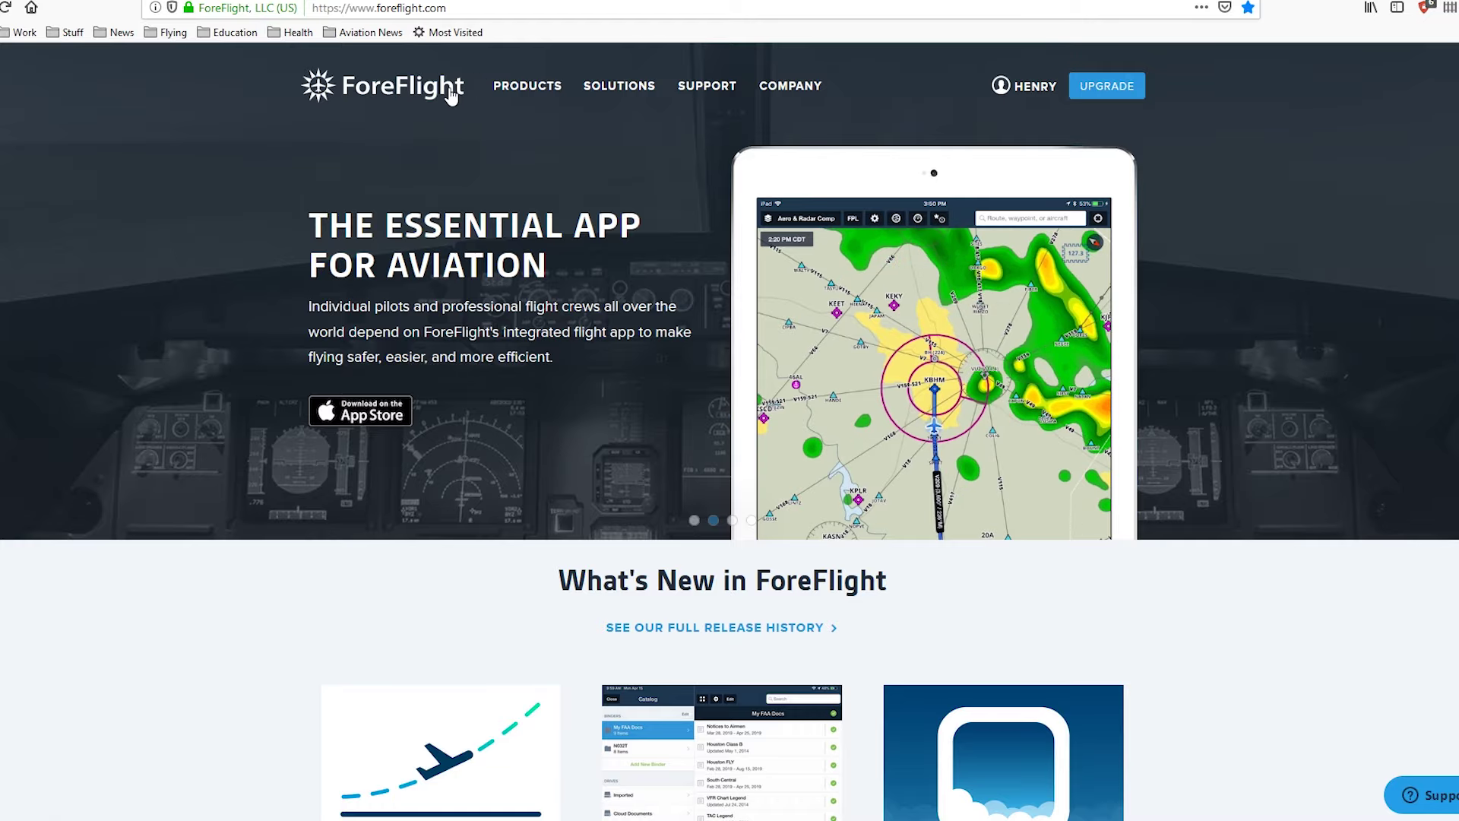
scroll(374, 205, down, 15)
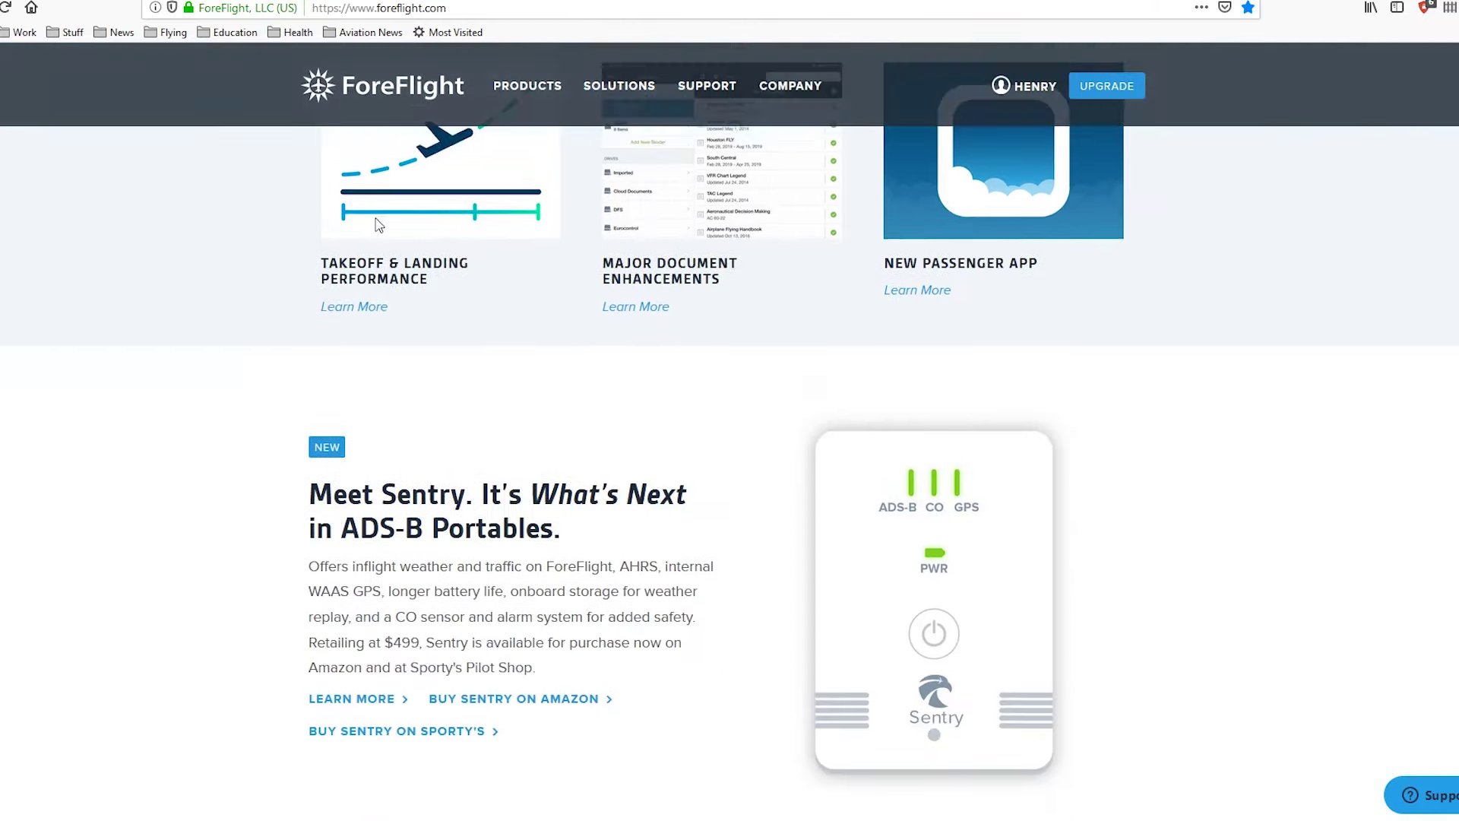
scroll(362, 252, down, 5)
scroll(362, 252, up, 4)
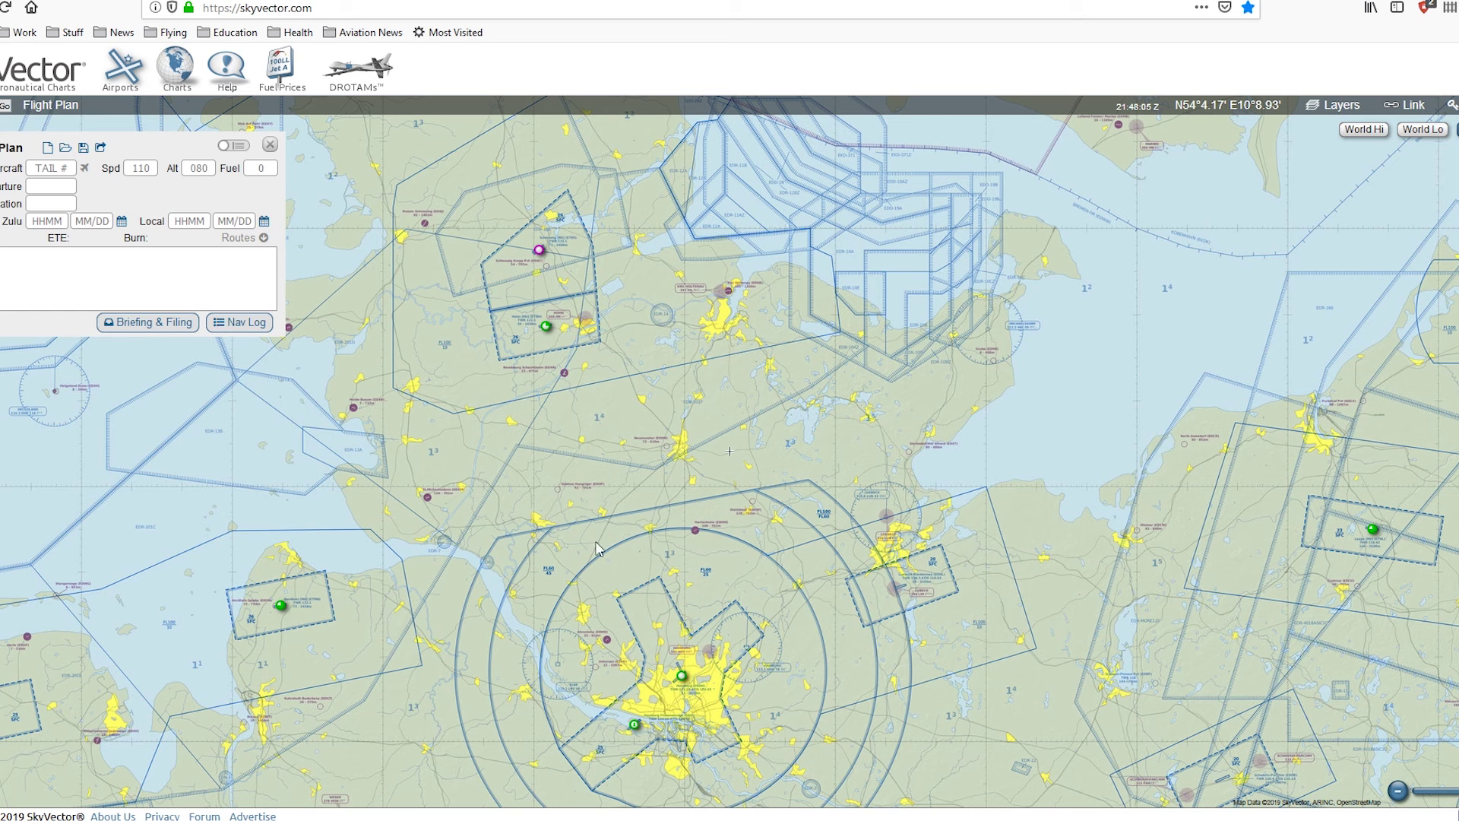
Examine the SkyVector chart from Hamburg, including its weather report, west along the North Sea coast to the Netherlands
drag(619, 552, 649, 301)
mouse_move(703, 453)
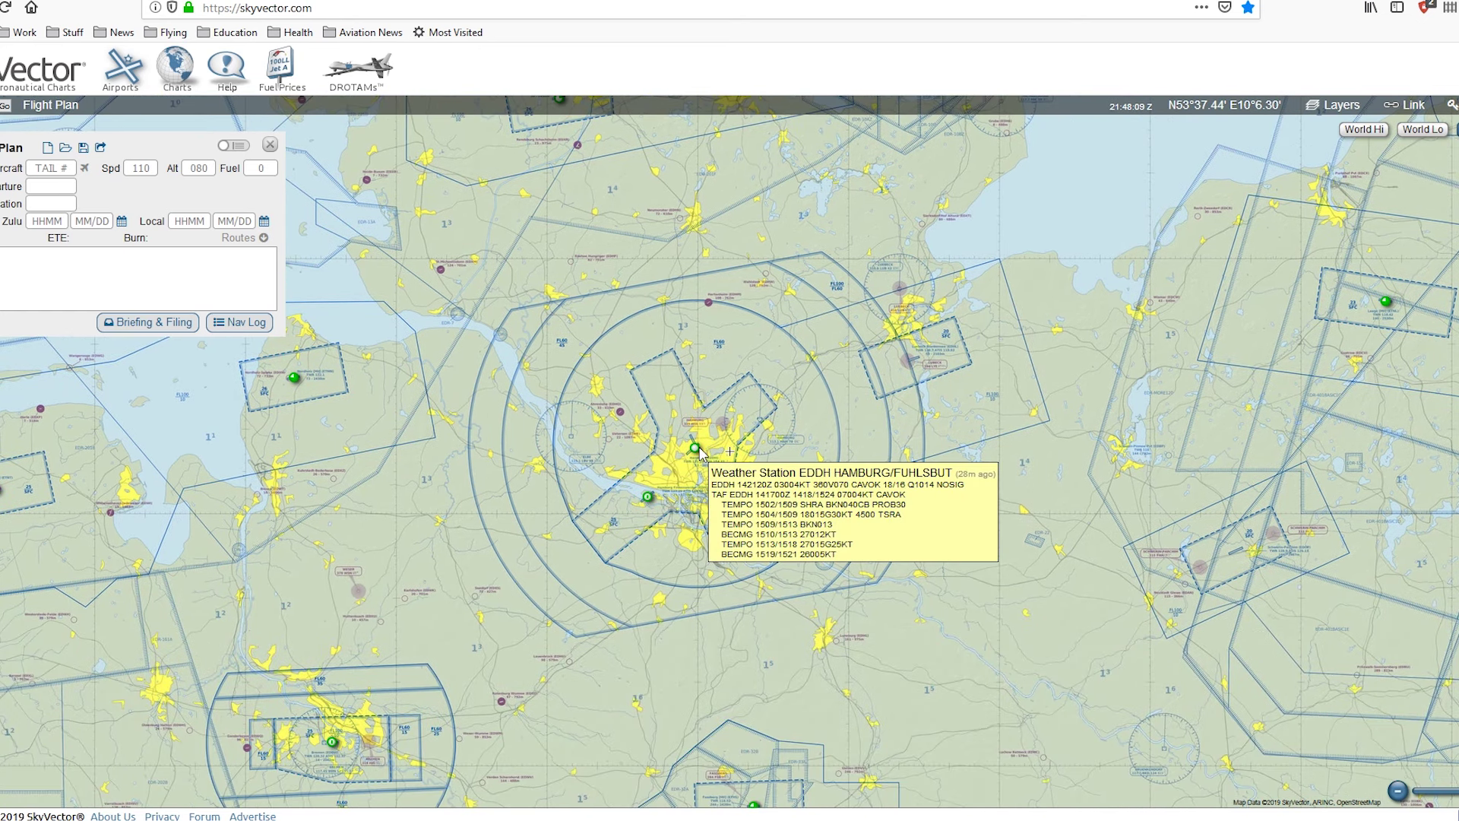
drag(224, 422, 646, 464)
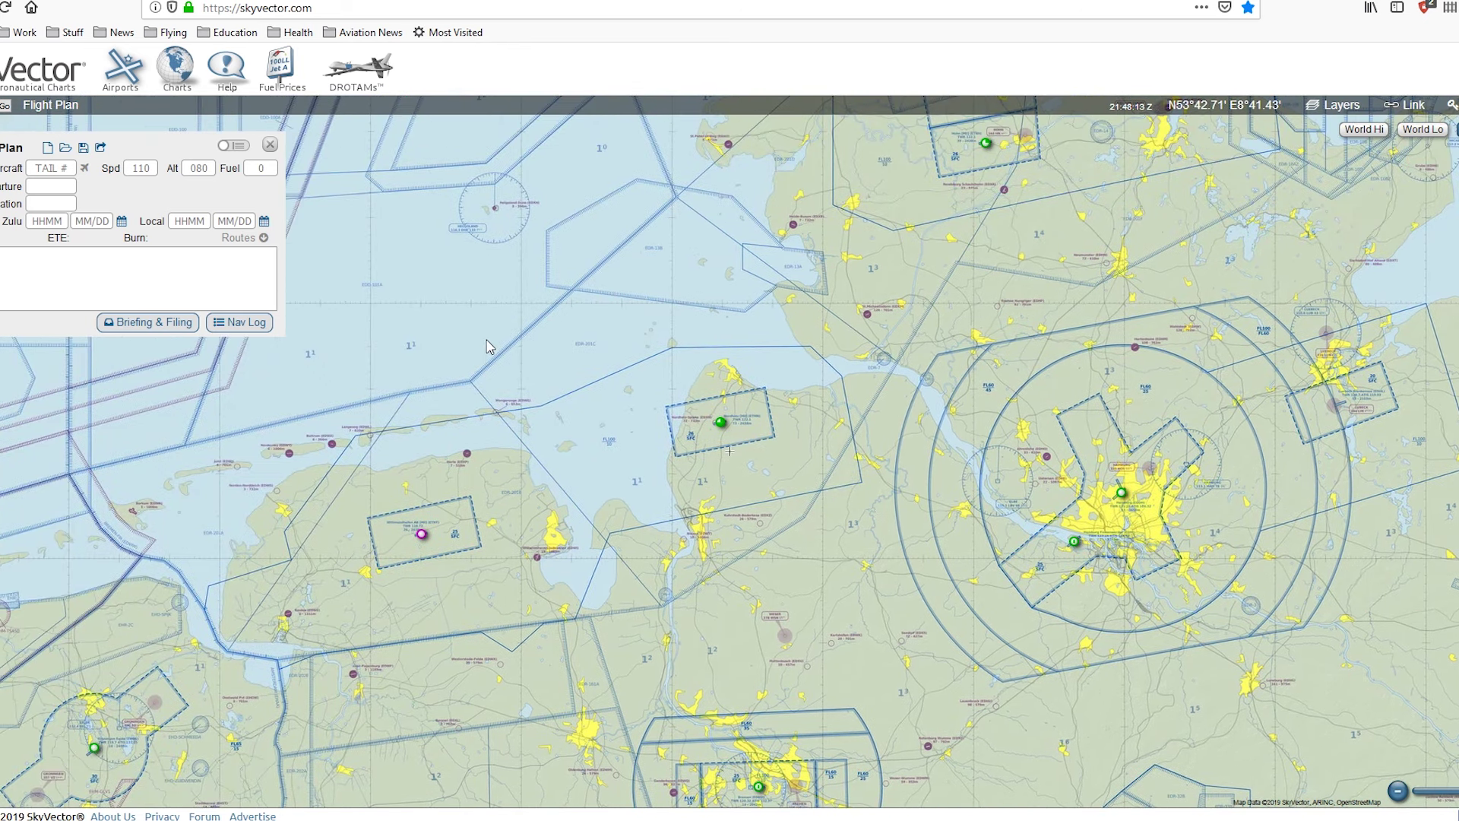
drag(228, 471, 646, 326)
drag(190, 487, 692, 317)
drag(506, 441, 886, 248)
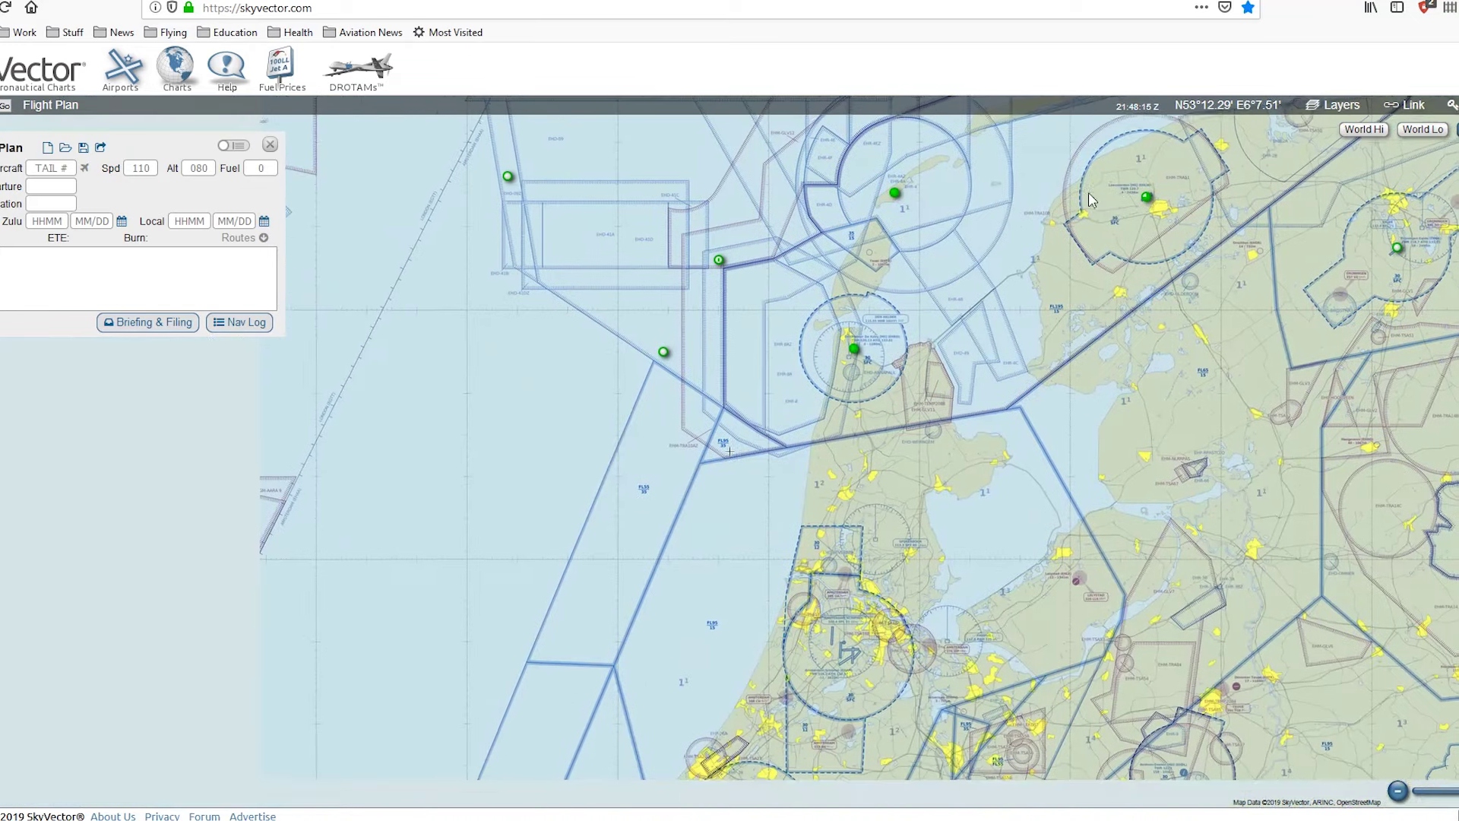
drag(639, 659, 580, 411)
drag(728, 634, 745, 441)
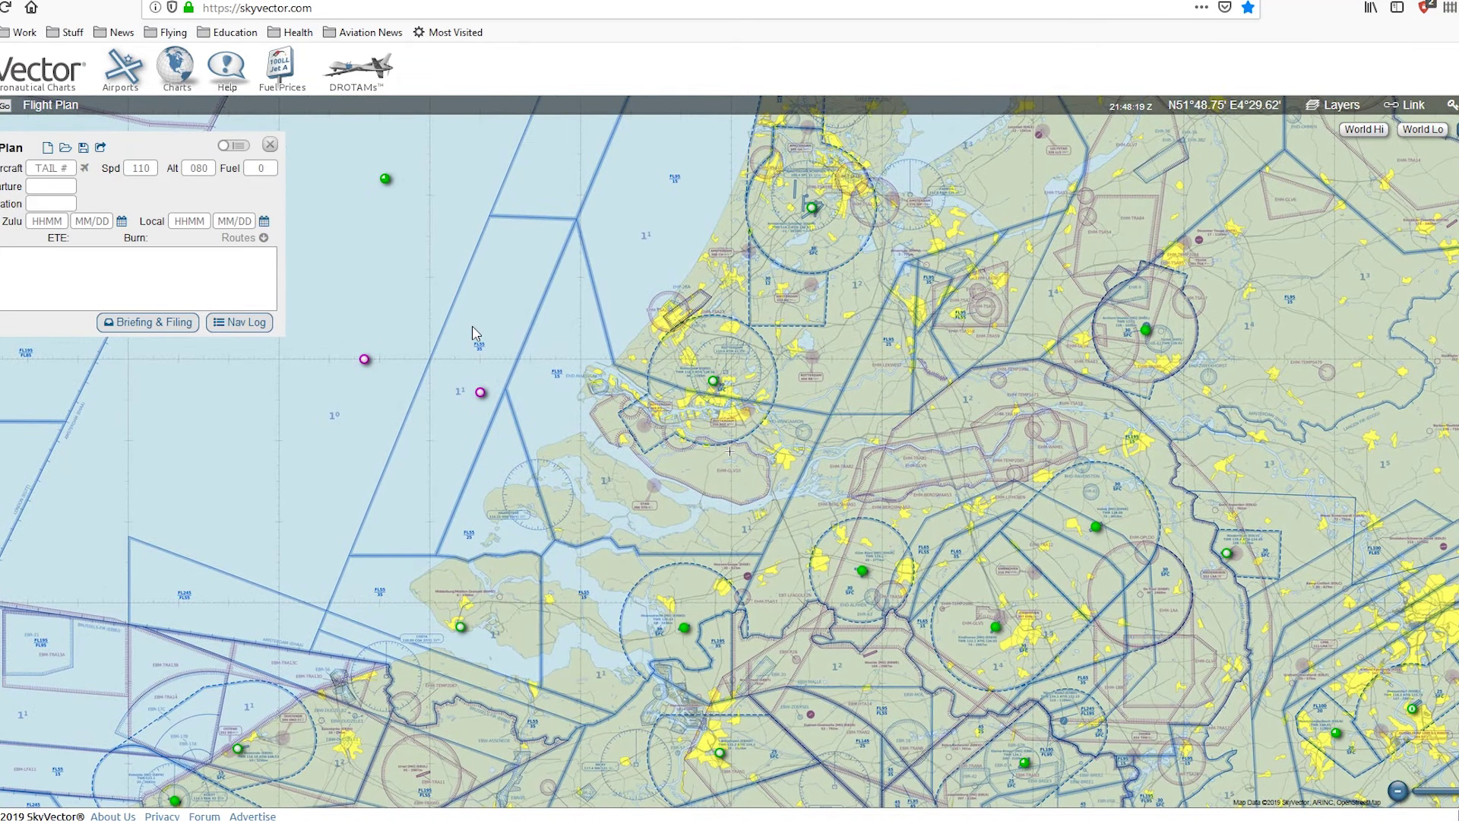
Examine the airspace from the Dutch and Belgian coast across the English Channel to southeast England
drag(544, 480, 582, 431)
drag(425, 623, 745, 395)
drag(289, 745, 702, 509)
drag(505, 474, 627, 577)
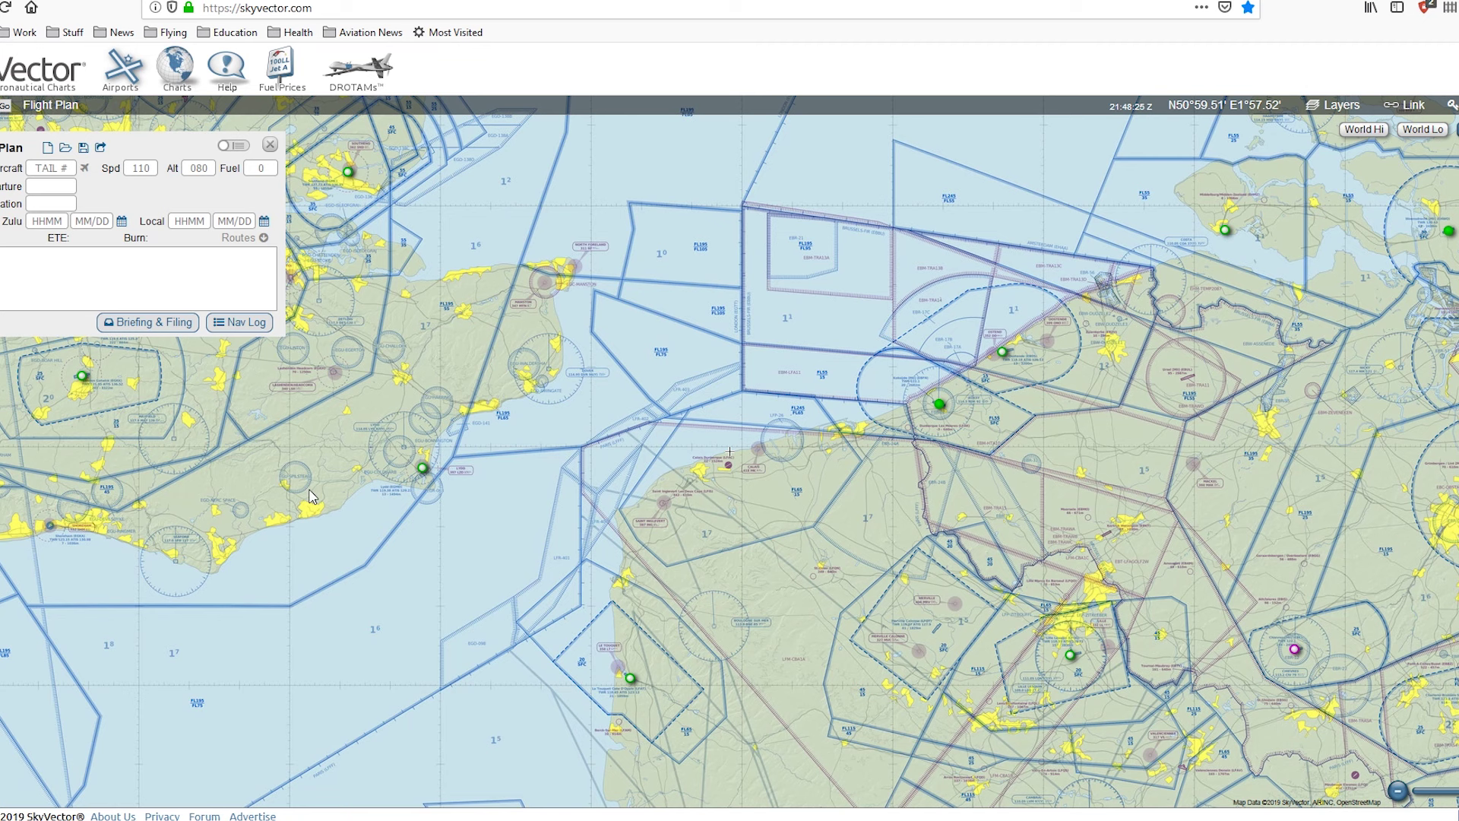
drag(431, 356, 538, 332)
drag(632, 427, 704, 535)
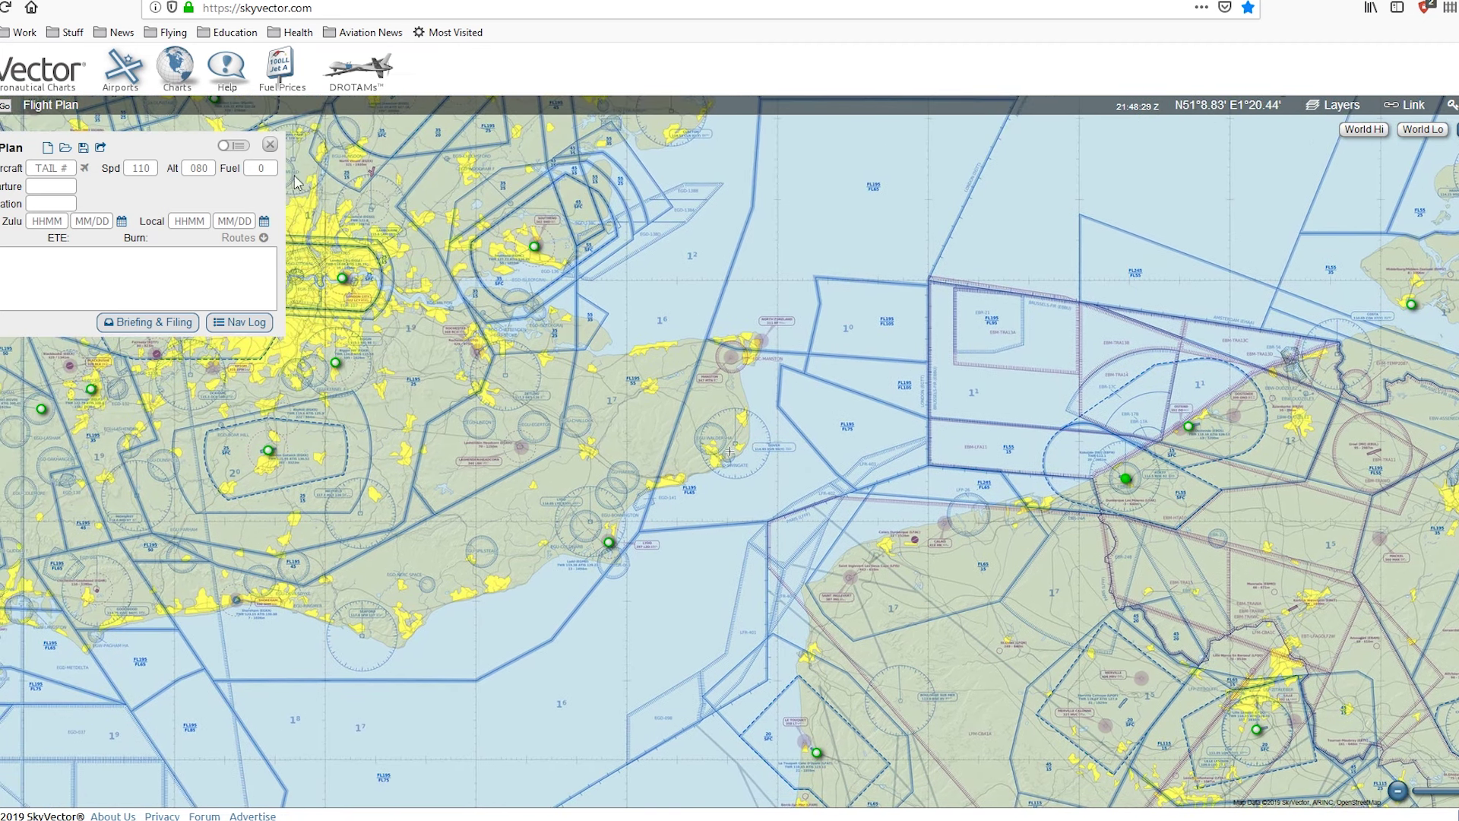
drag(803, 486, 828, 478)
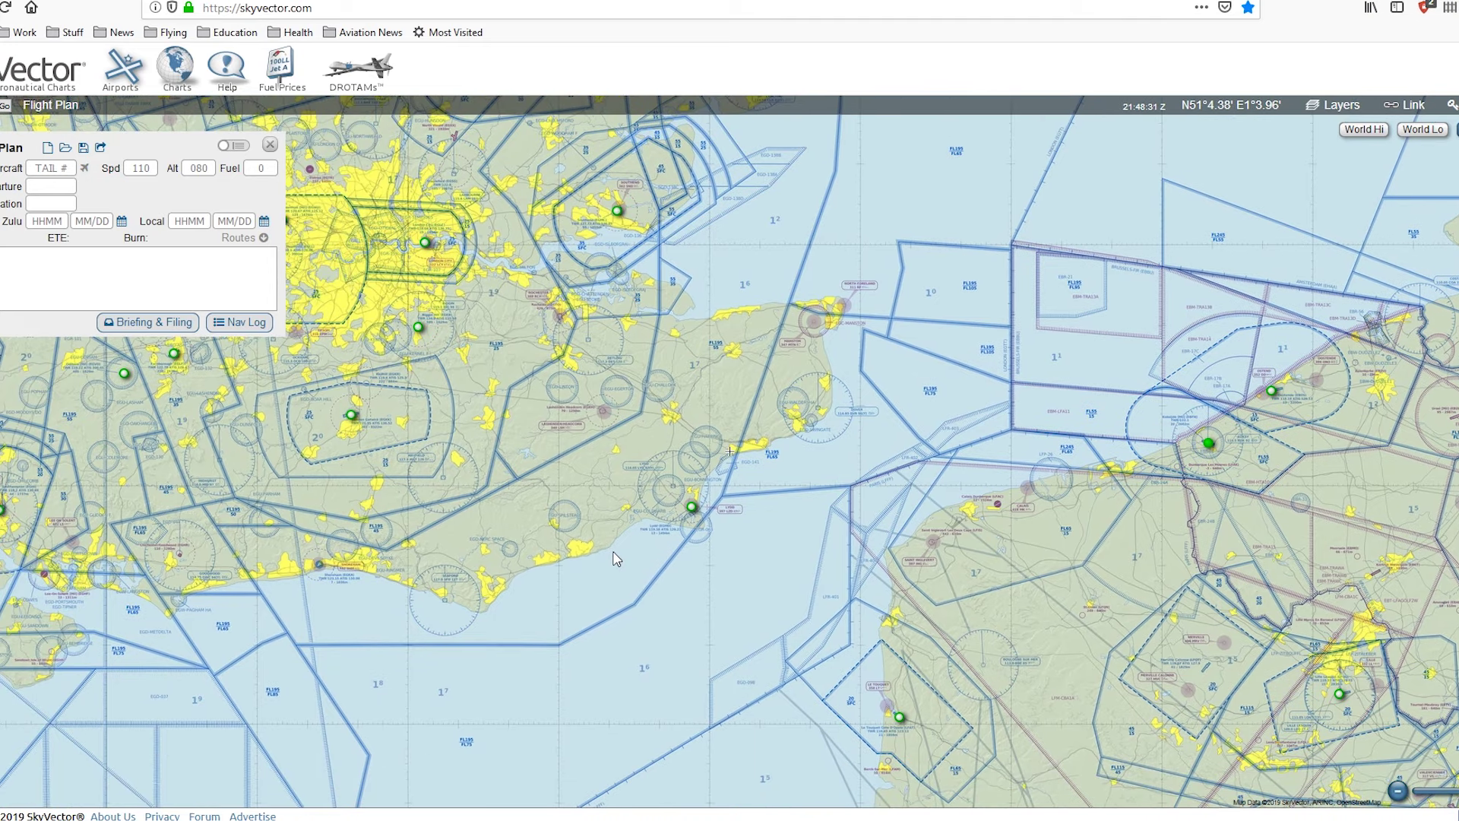
Examine the London and Gatwick airspace and follow England's south coast west to Cornwall and the Isles of Scilly
drag(490, 591, 581, 475)
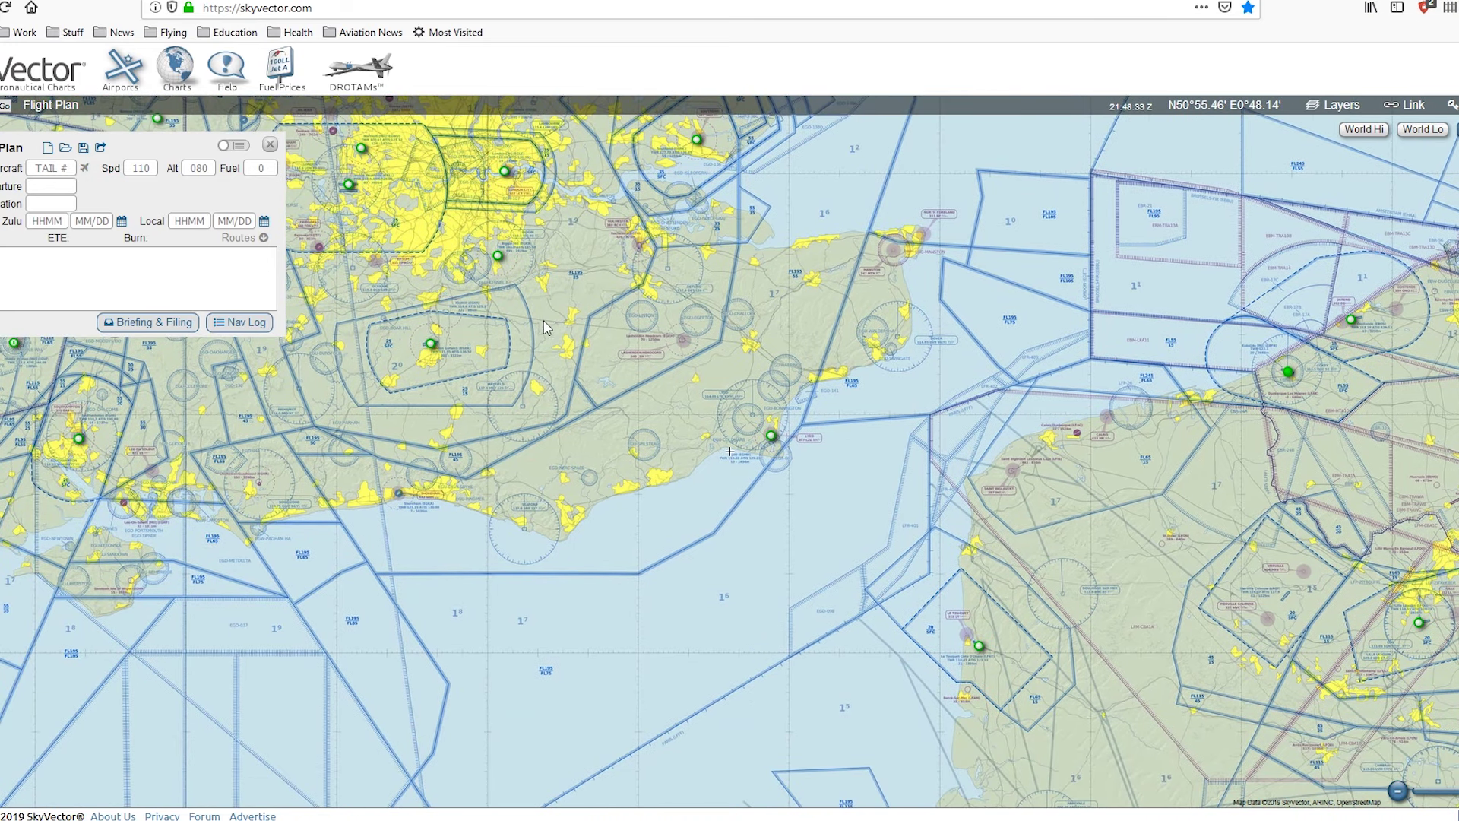
drag(544, 327, 734, 525)
drag(555, 363, 745, 356)
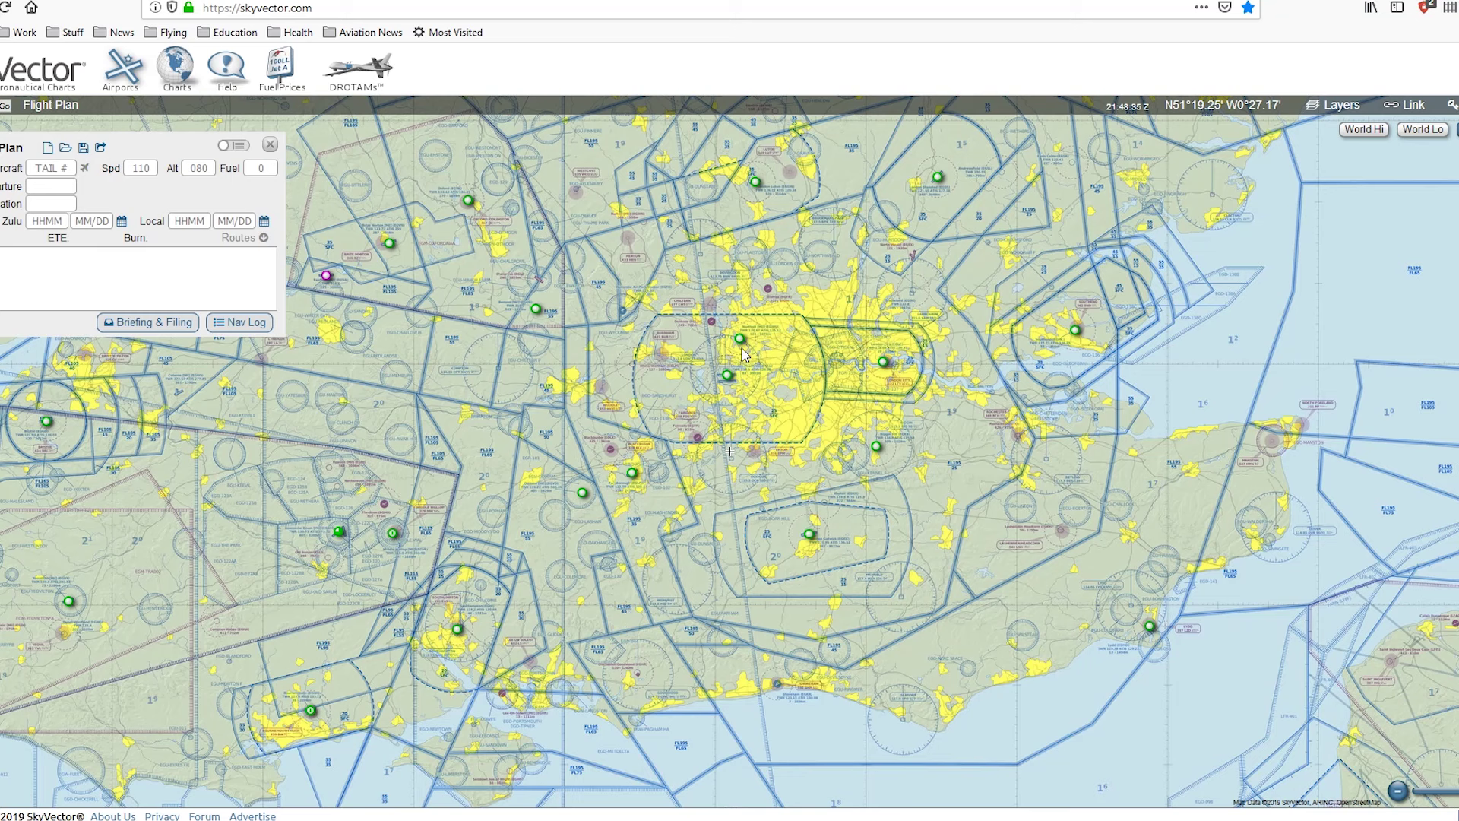
drag(687, 566, 709, 338)
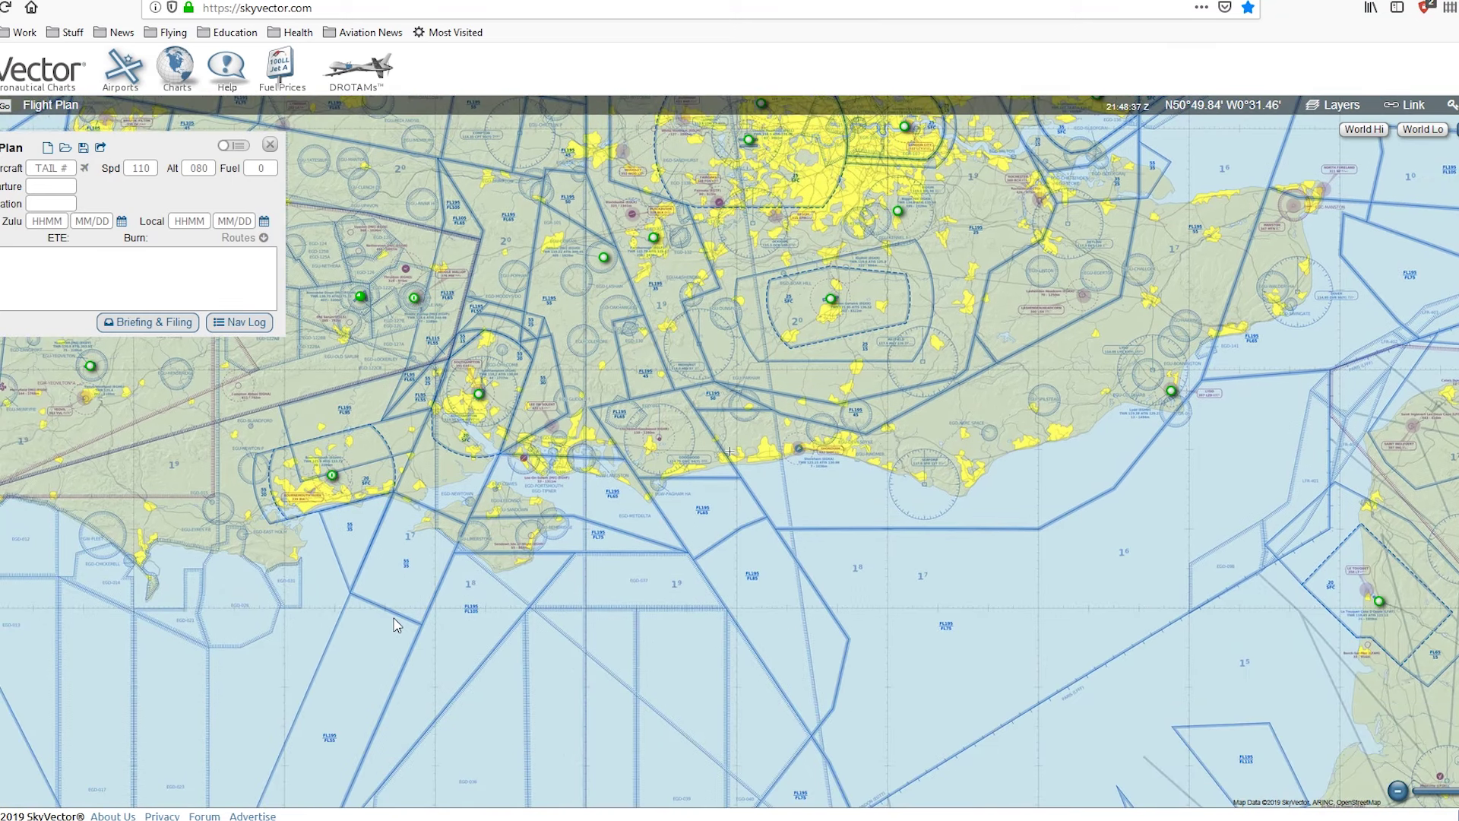
drag(394, 619, 1113, 424)
drag(307, 469, 842, 399)
drag(407, 617, 741, 494)
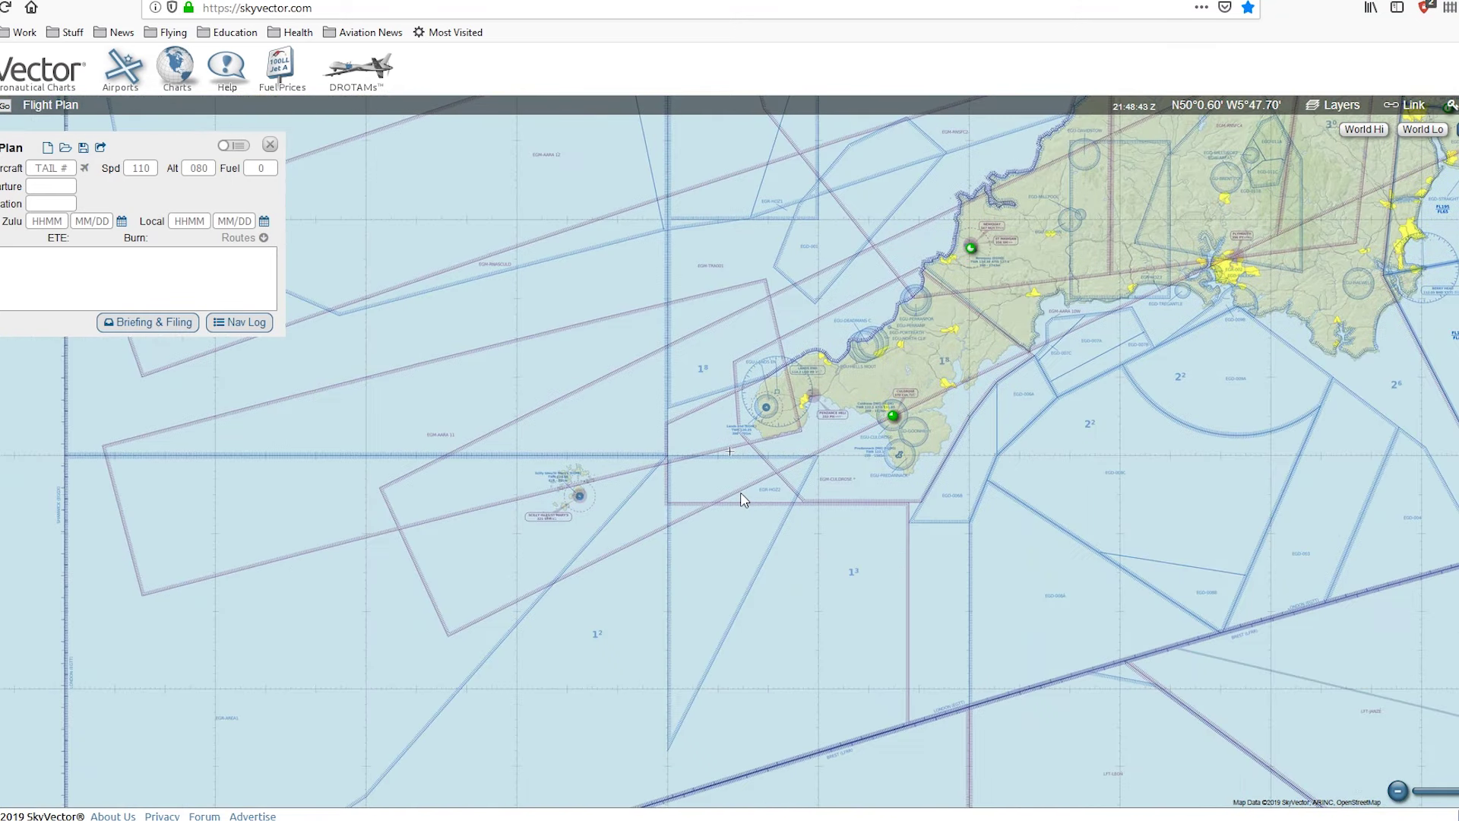